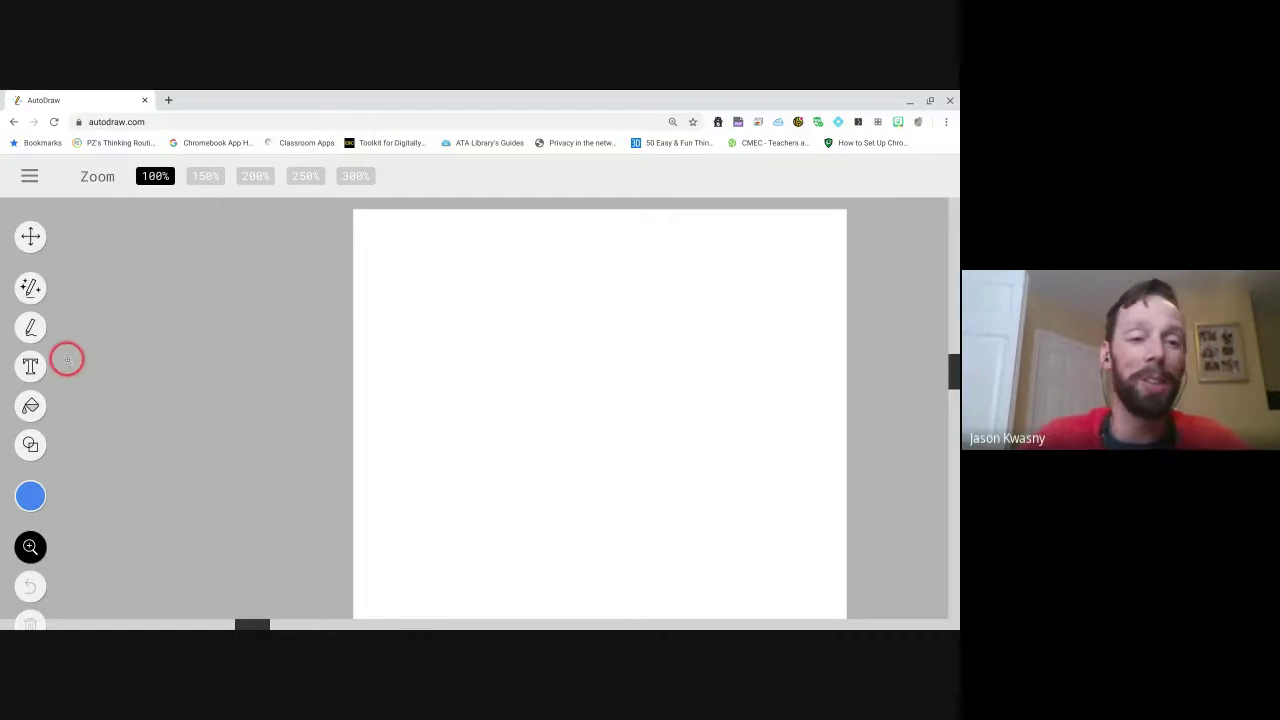
- Browse through the available colour palettes and set the drawing colour to black
left_click(31, 496)
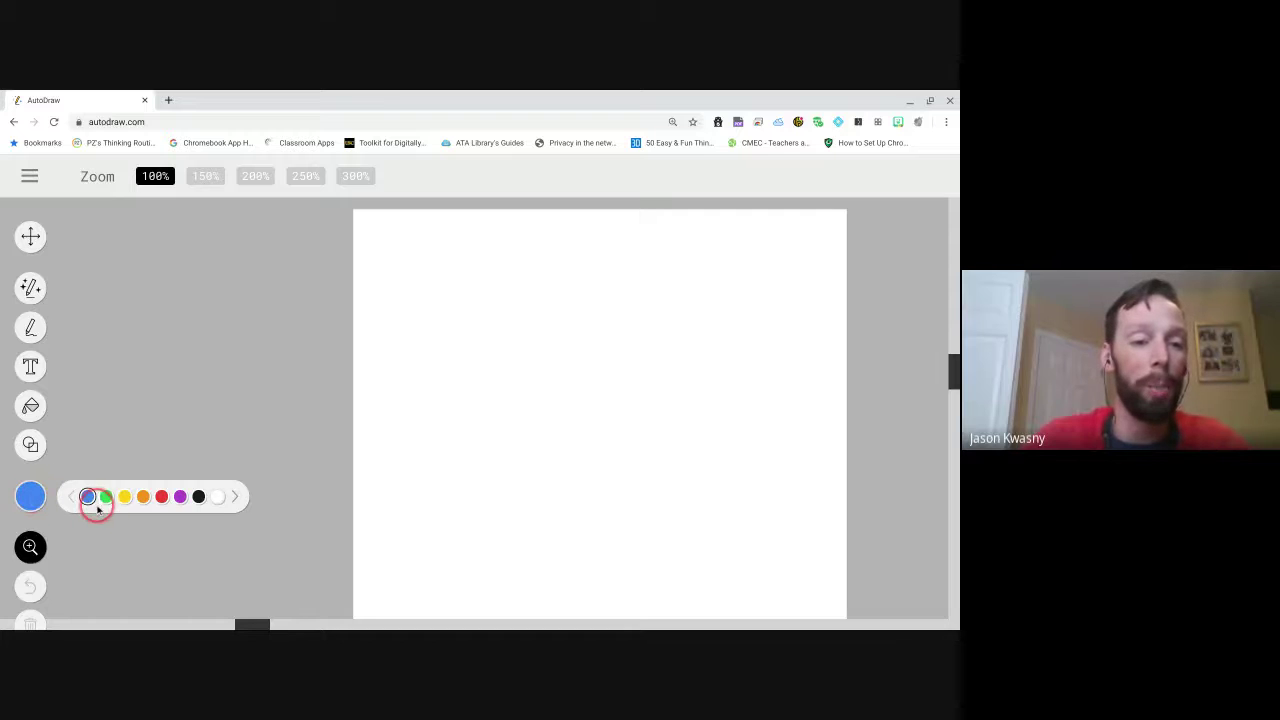
left_click(235, 498)
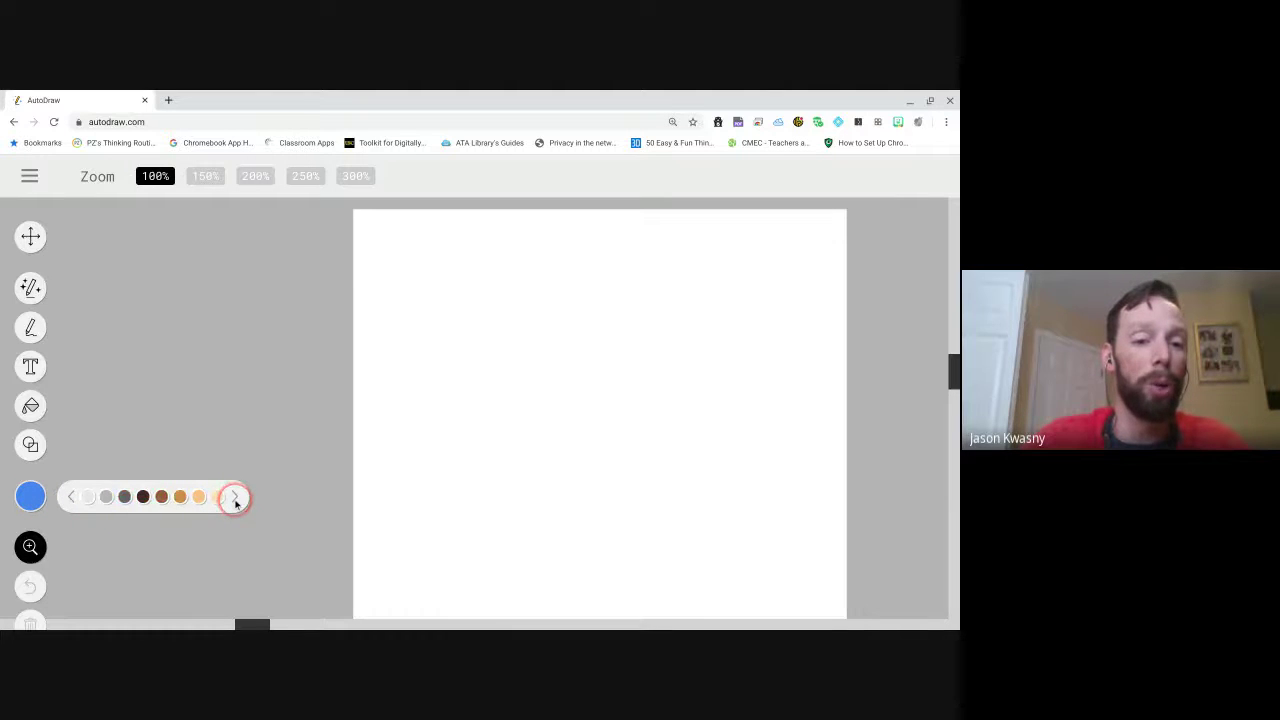
left_click(235, 498)
left_click(236, 498)
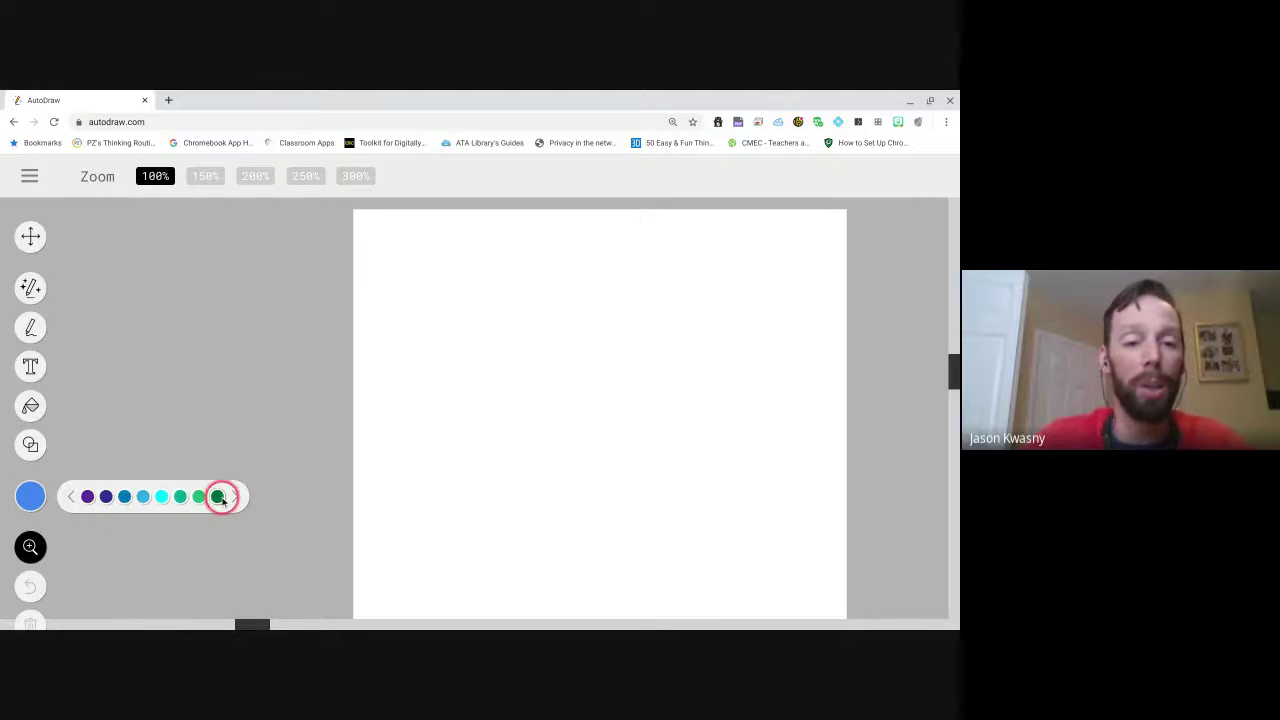
left_click(71, 496)
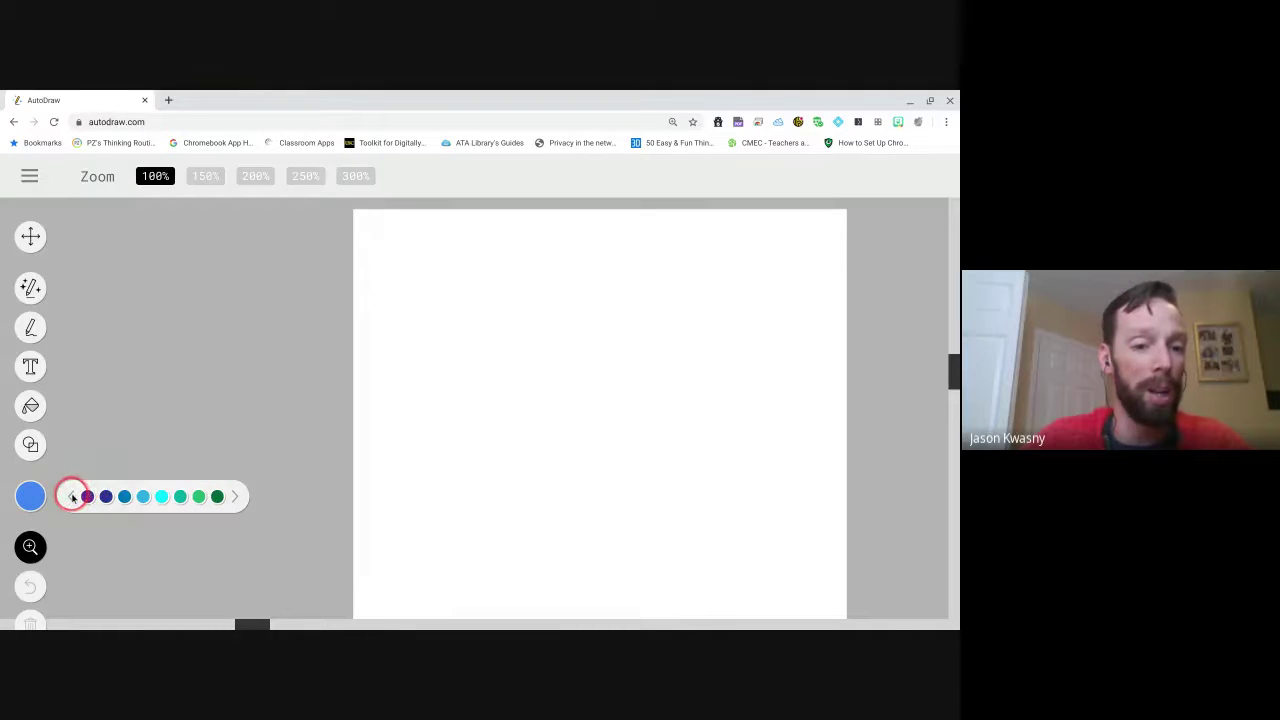
left_click(71, 496)
left_click(72, 497)
left_click(72, 497)
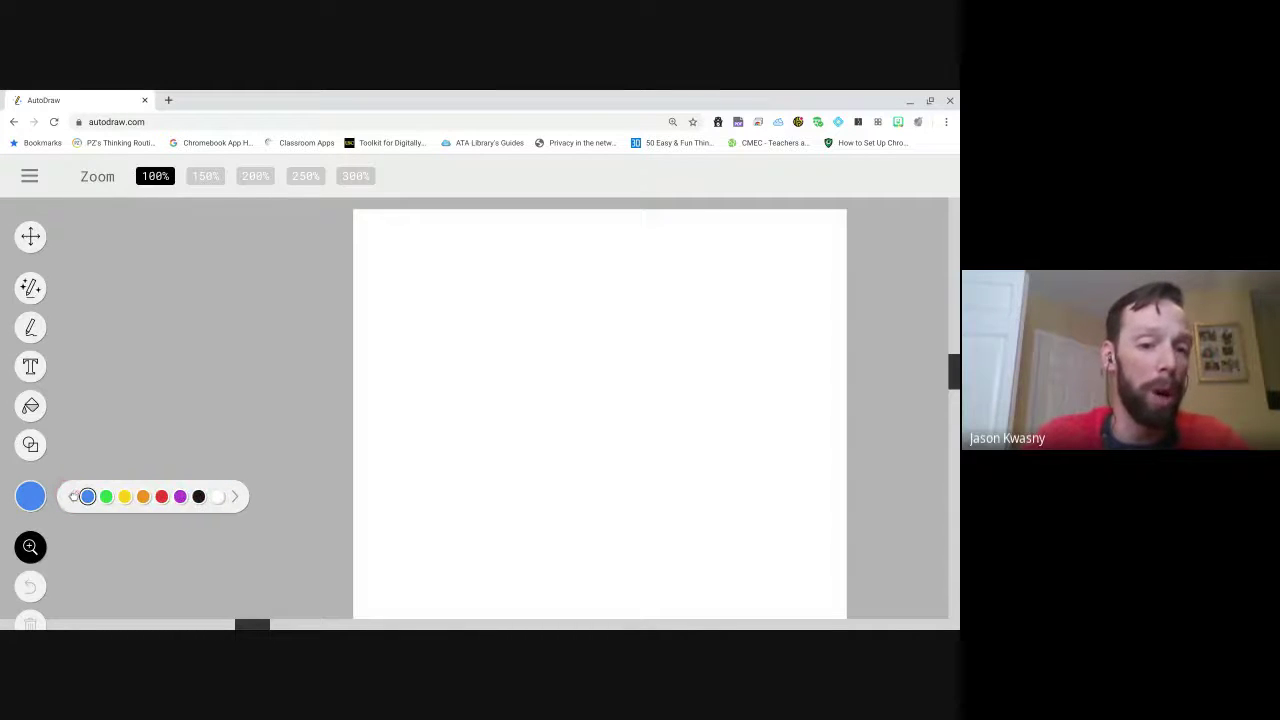
left_click(198, 496)
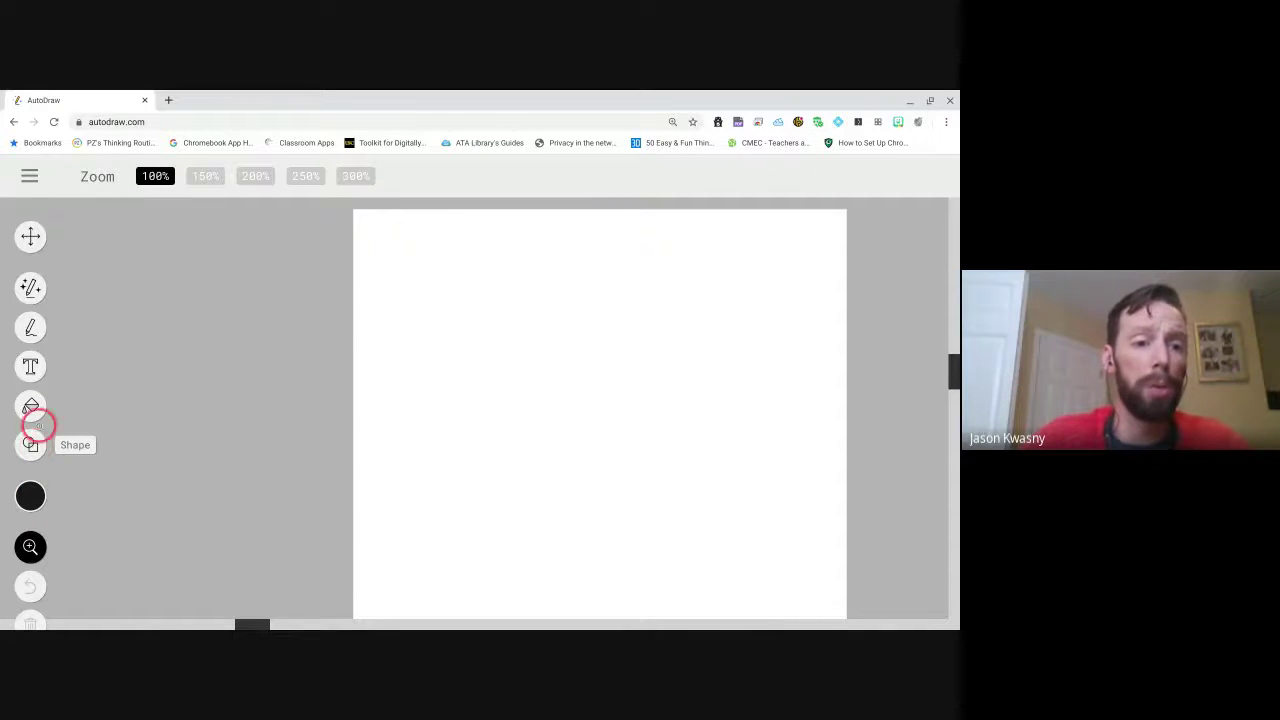
left_click(34, 368)
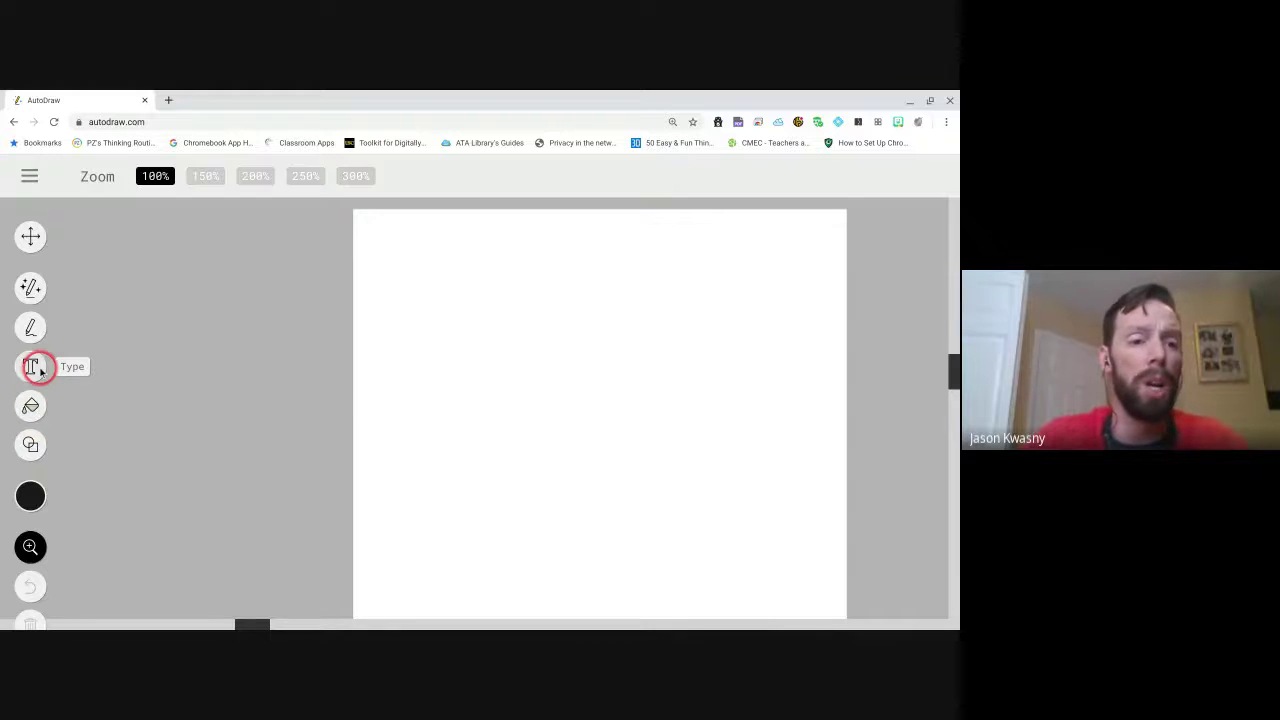
left_click(35, 330)
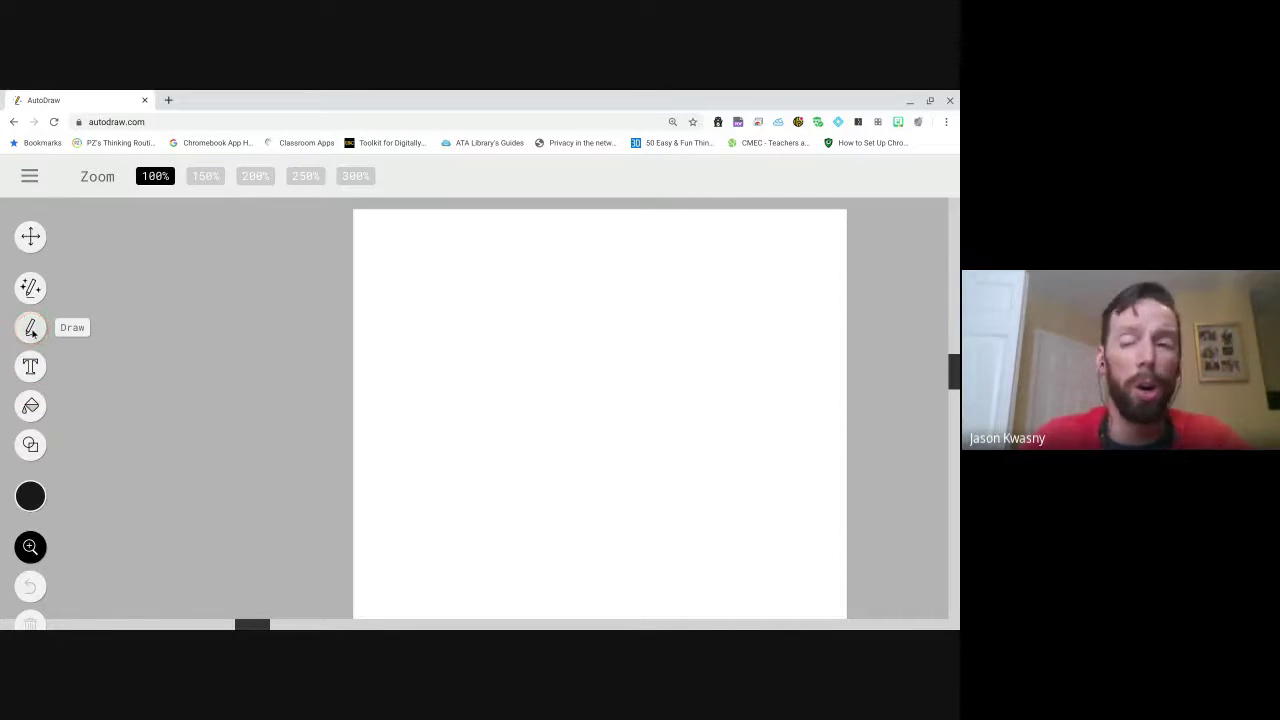
left_click(31, 330)
- Sketch a rough bicycle with two round wheels and a frame using AutoDraw, and replace it with the first suggested bicycle
left_click(30, 289)
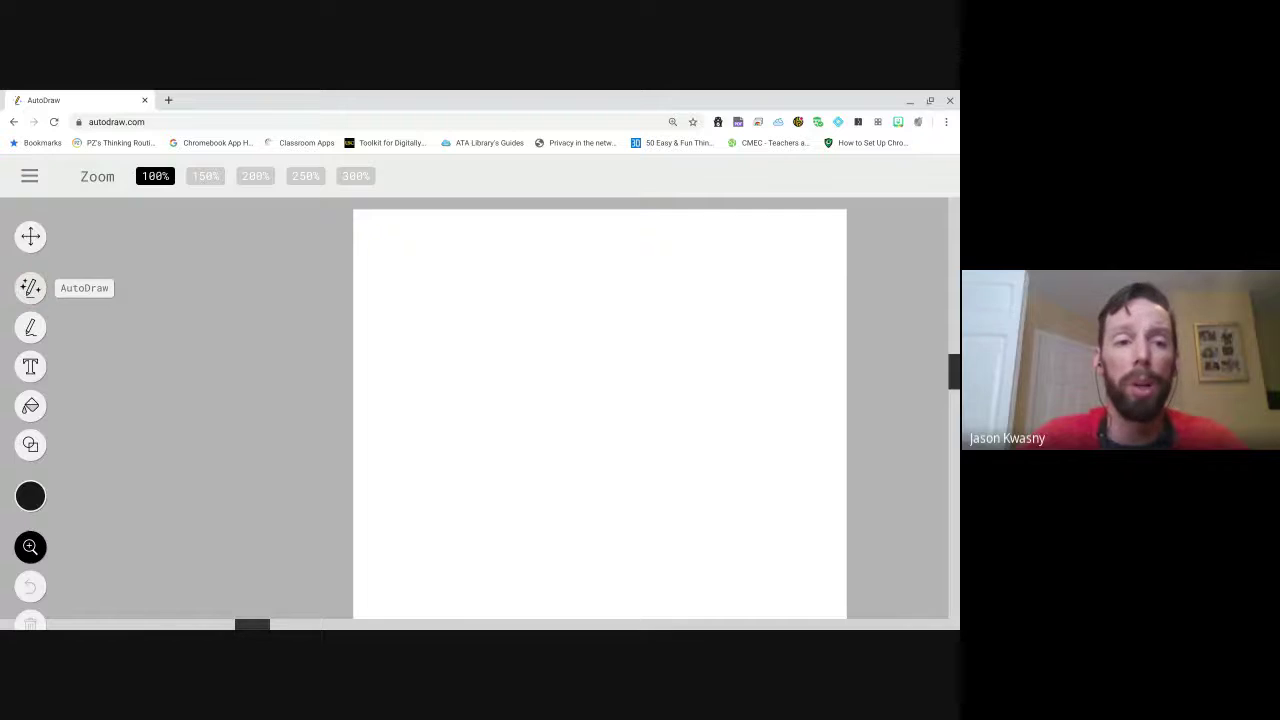
left_click(30, 289)
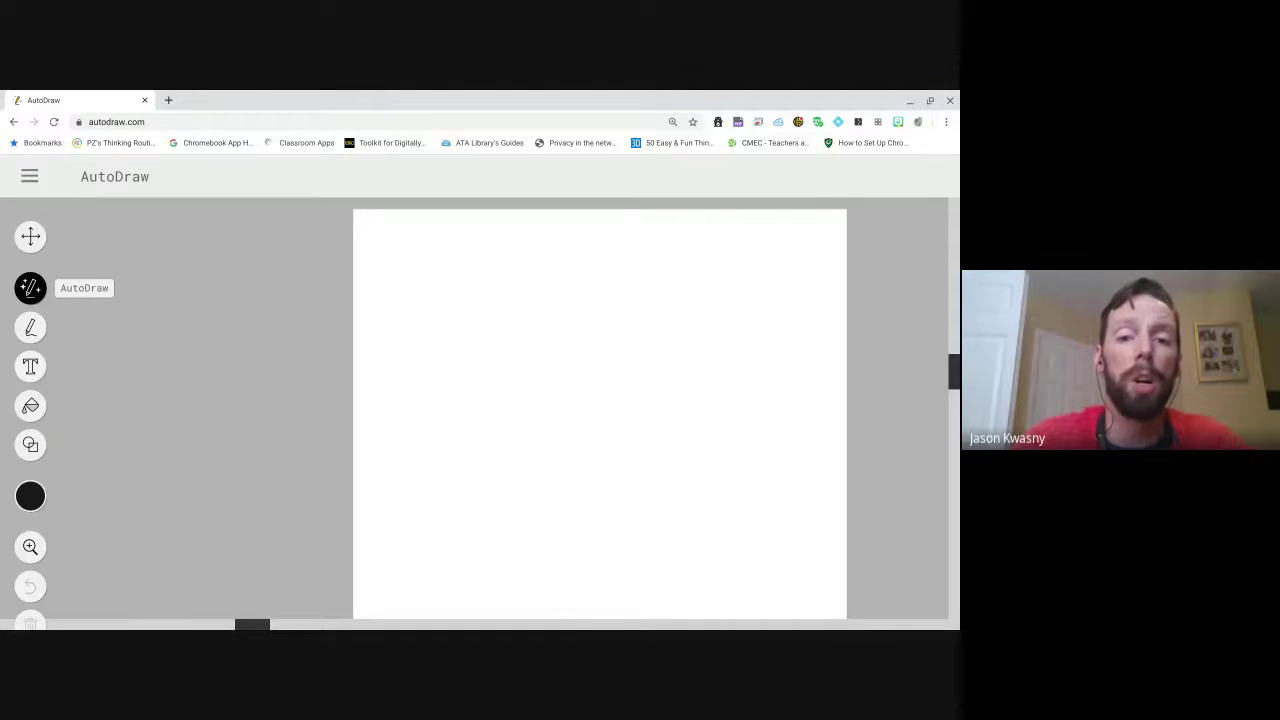
mouse_move(470, 449)
left_mouse_down()
mouse_move(430, 483)
mouse_move(437, 512)
mouse_move(475, 529)
mouse_move(499, 466)
mouse_move(472, 448)
left_mouse_up()
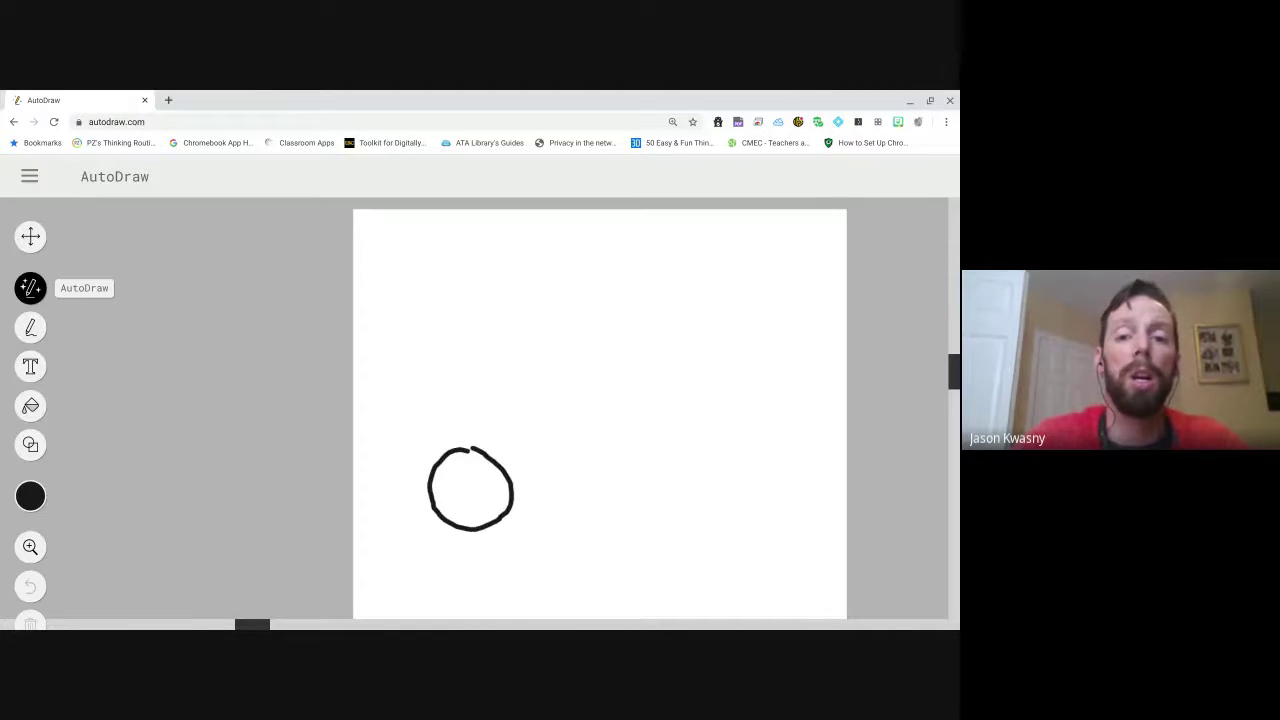
mouse_move(616, 448)
left_mouse_down()
mouse_move(572, 452)
mouse_move(634, 523)
mouse_move(622, 446)
left_mouse_up()
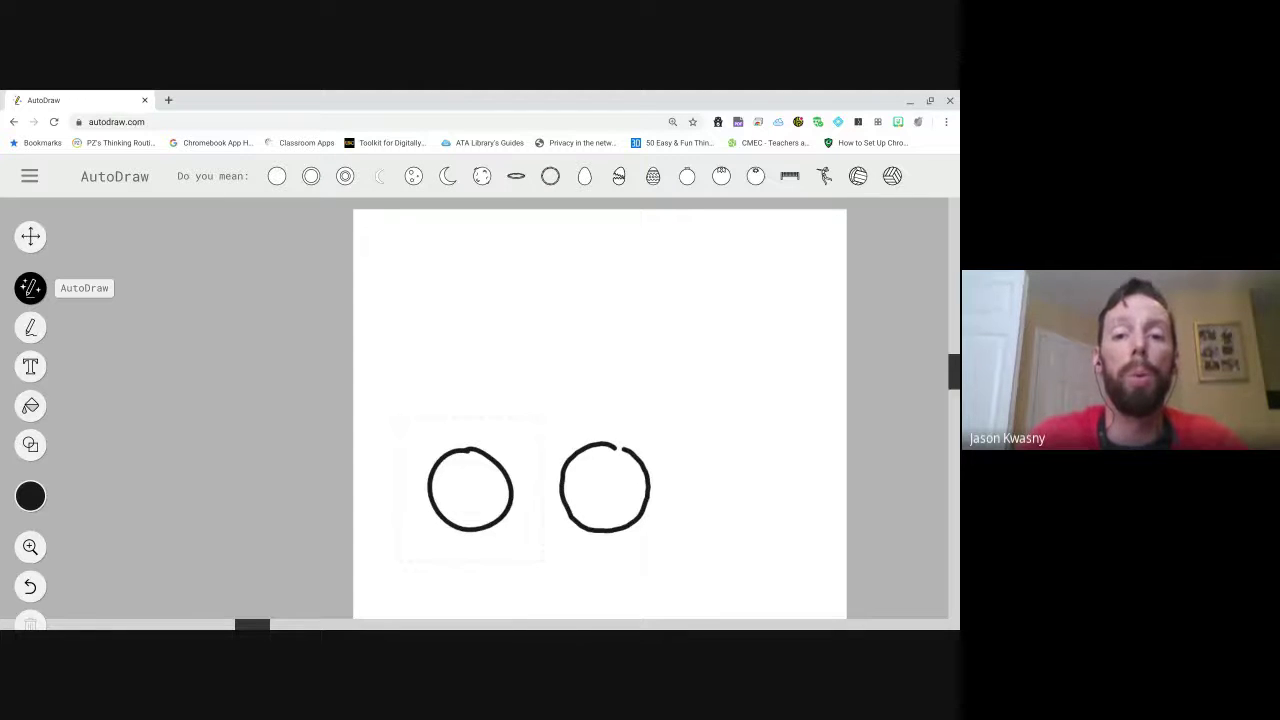
mouse_move(484, 484)
left_mouse_down()
mouse_move(484, 396)
mouse_move(606, 461)
mouse_move(578, 472)
mouse_move(540, 456)
mouse_move(552, 418)
mouse_move(520, 450)
mouse_move(487, 447)
left_mouse_up()
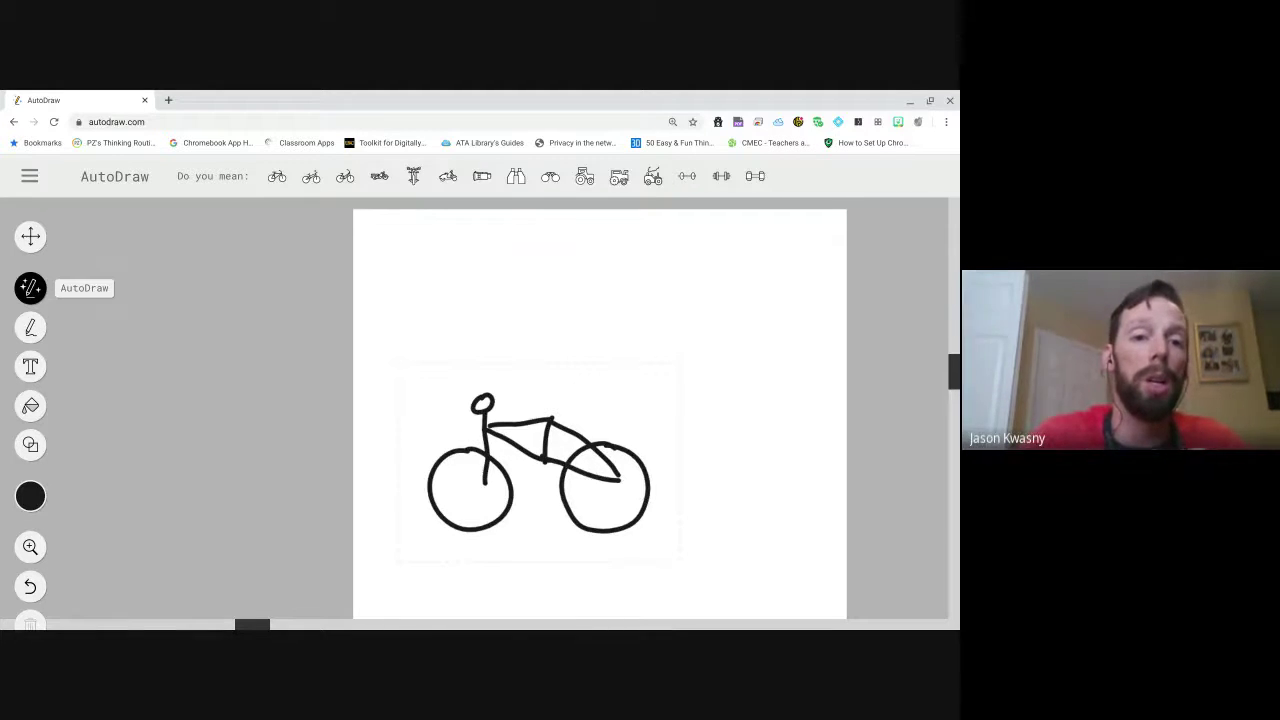
left_click(276, 176)
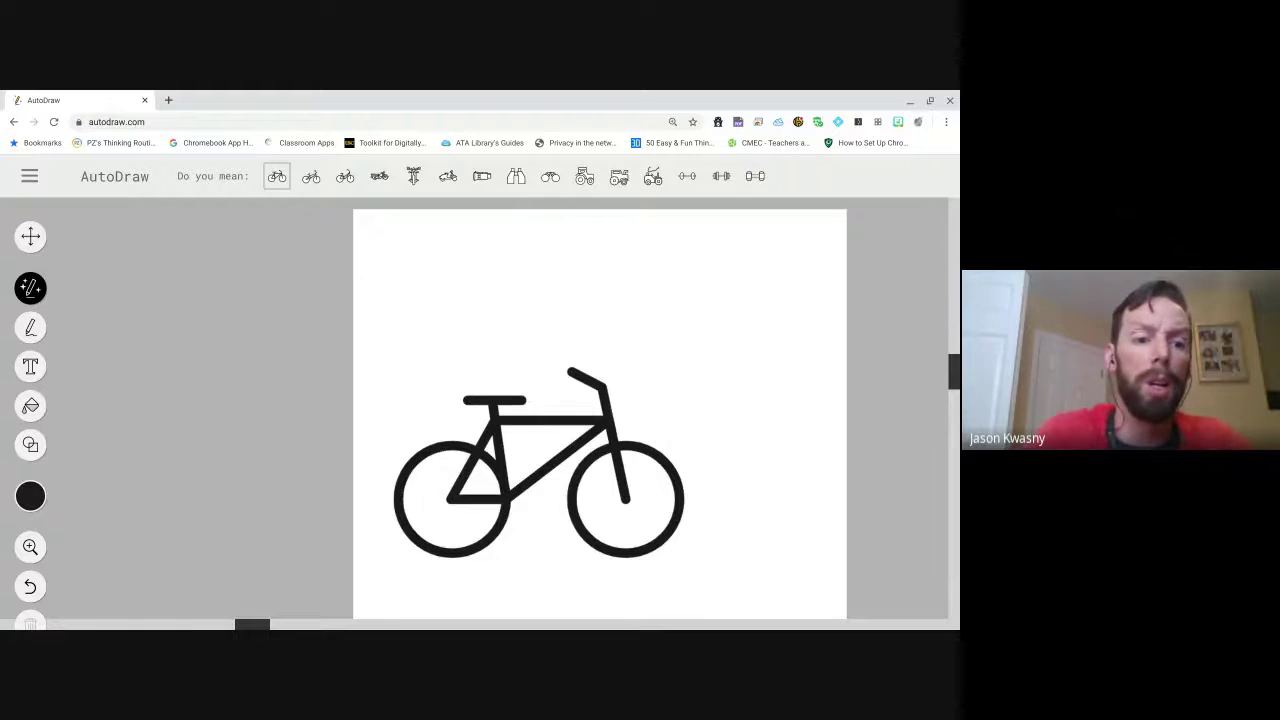
- Undo the bicycle replacement and undo a stray curve drawn on the grey area beside the canvas
left_click(30, 586)
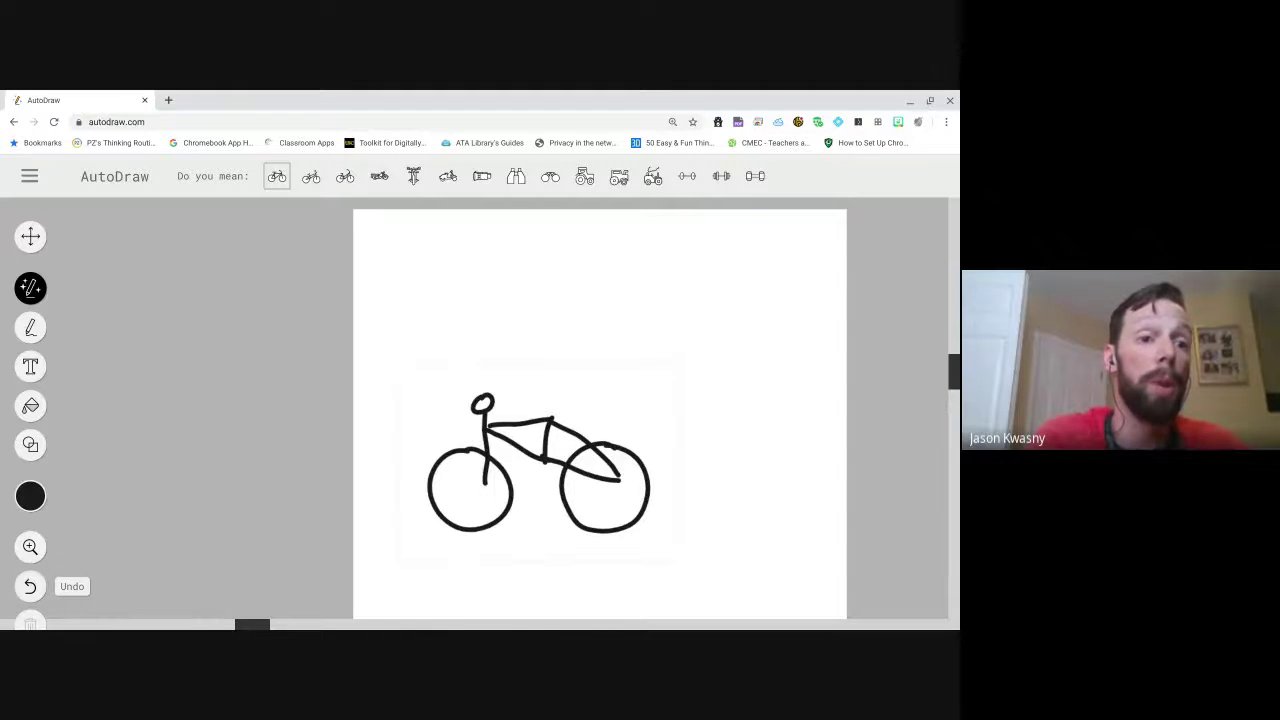
right_click(30, 183)
key("Escape")
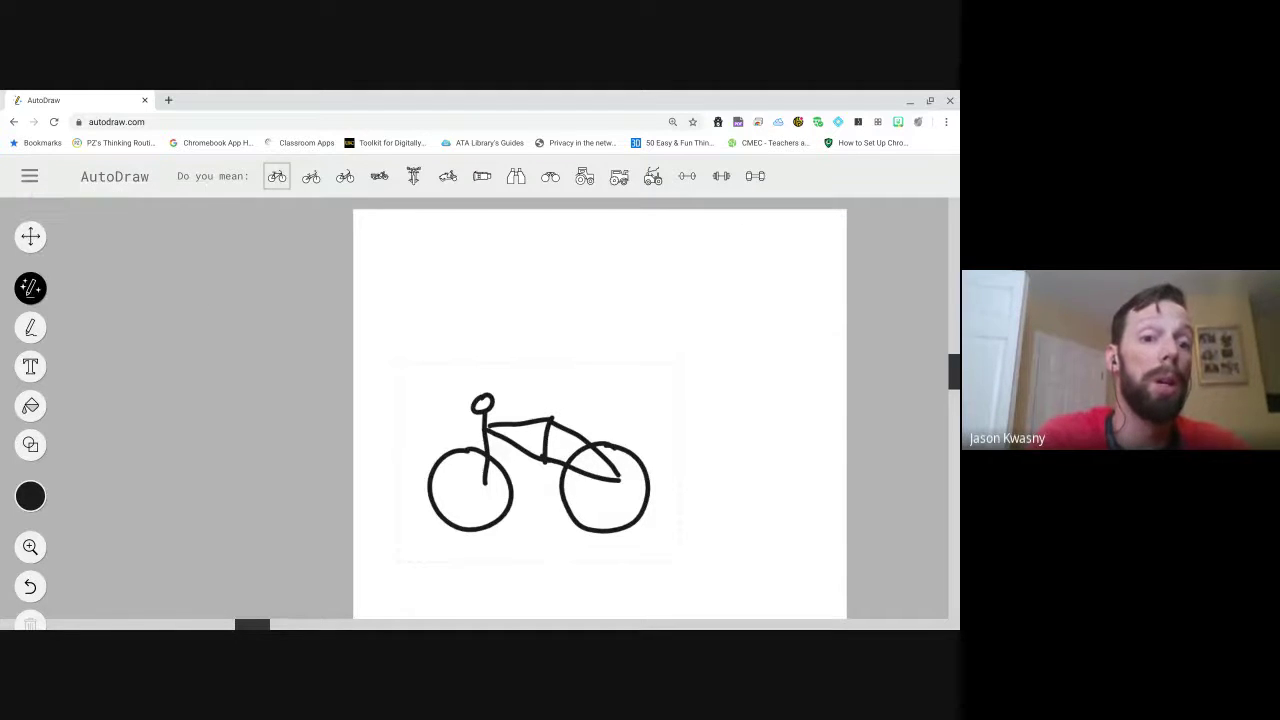
mouse_move(206, 356)
left_mouse_down()
mouse_move(154, 280)
mouse_move(103, 264)
left_mouse_up()
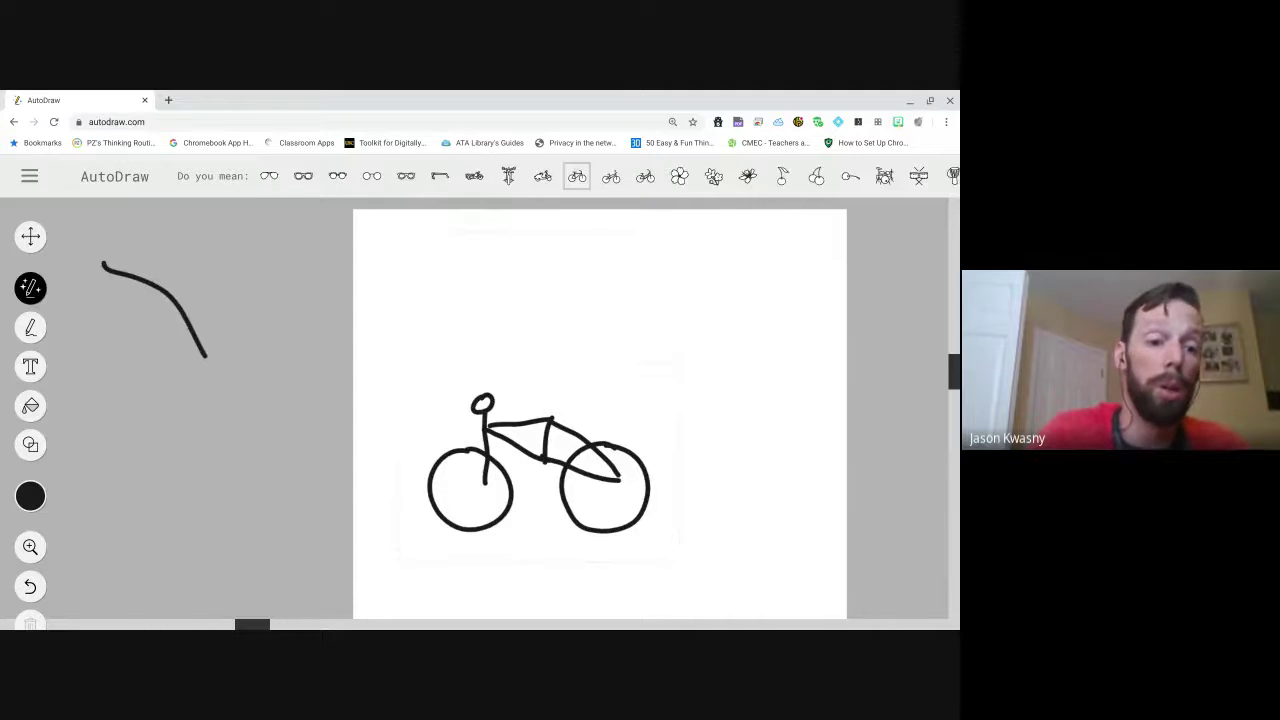
left_click(30, 586)
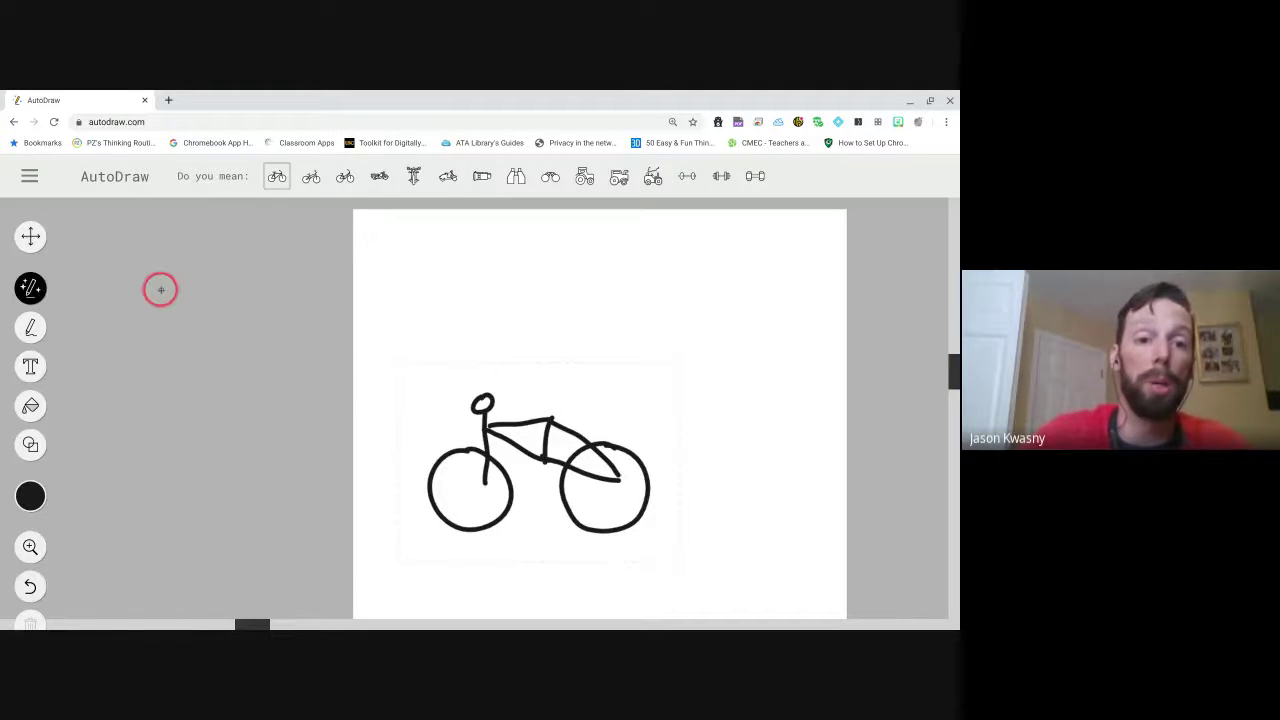
- Start over with a blank square canvas and fill it with blue
left_click(30, 177)
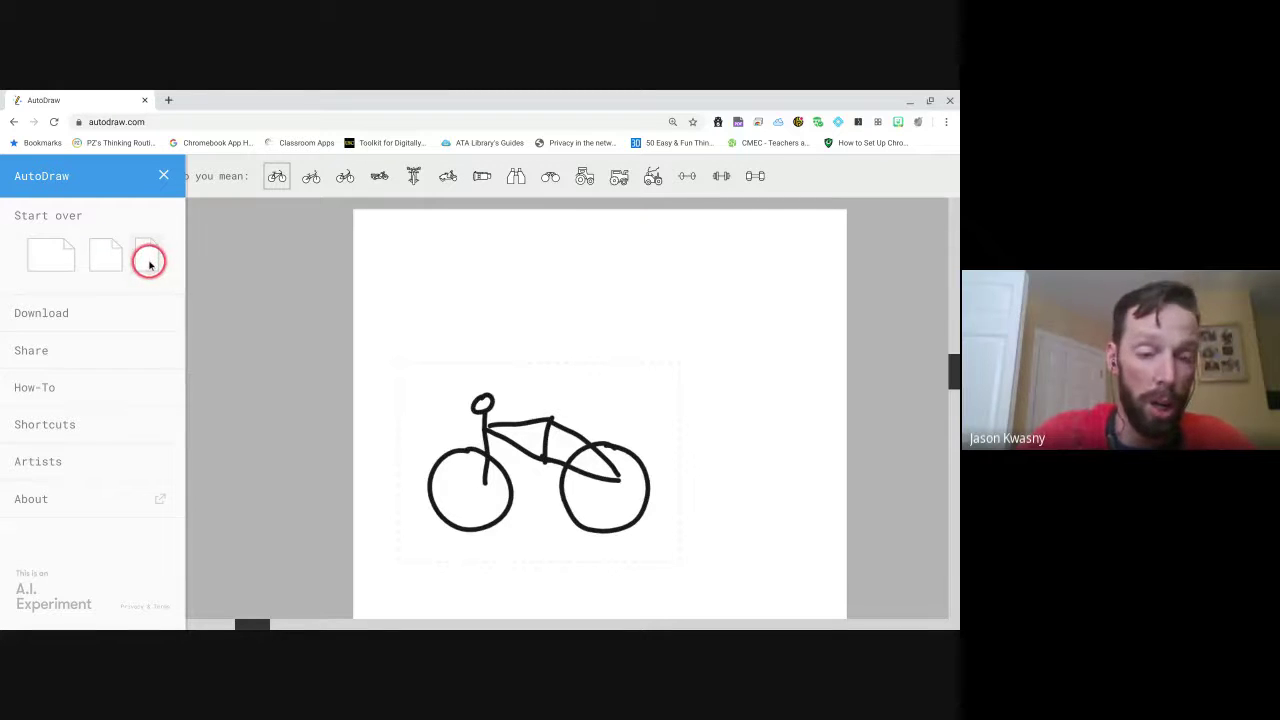
left_click(109, 258)
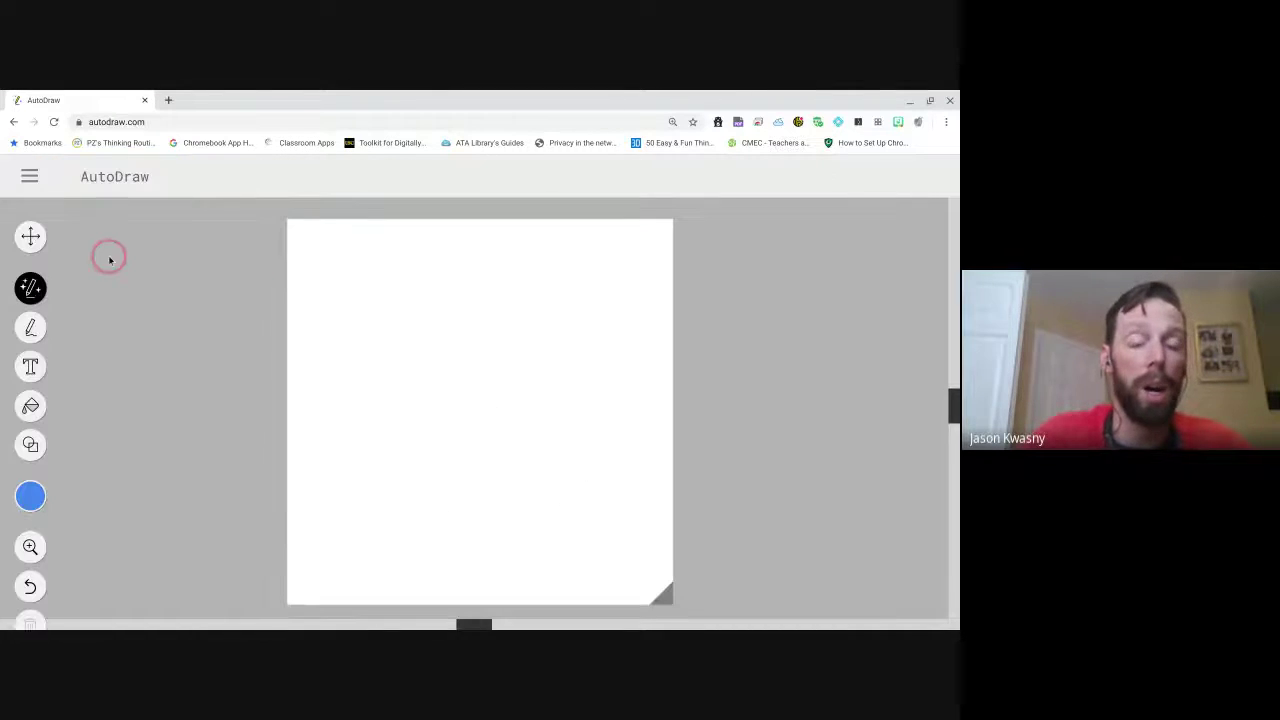
left_click(33, 405)
left_click(27, 493)
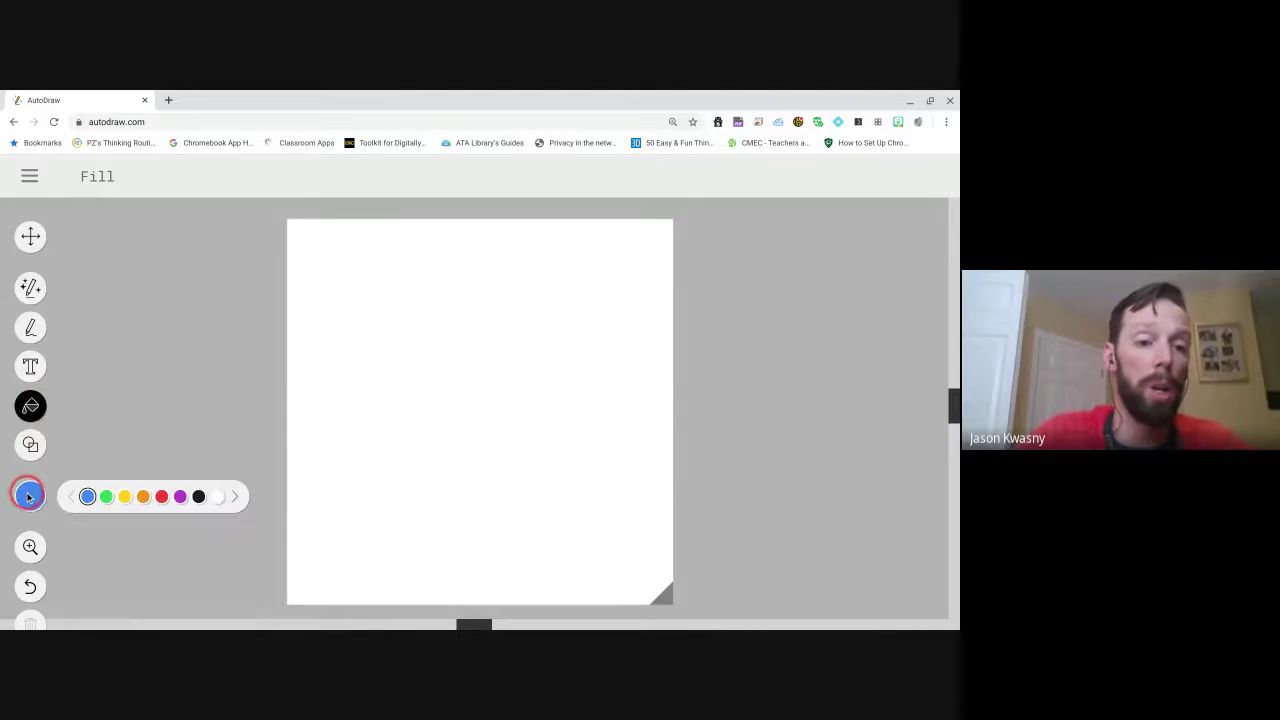
left_click(375, 405)
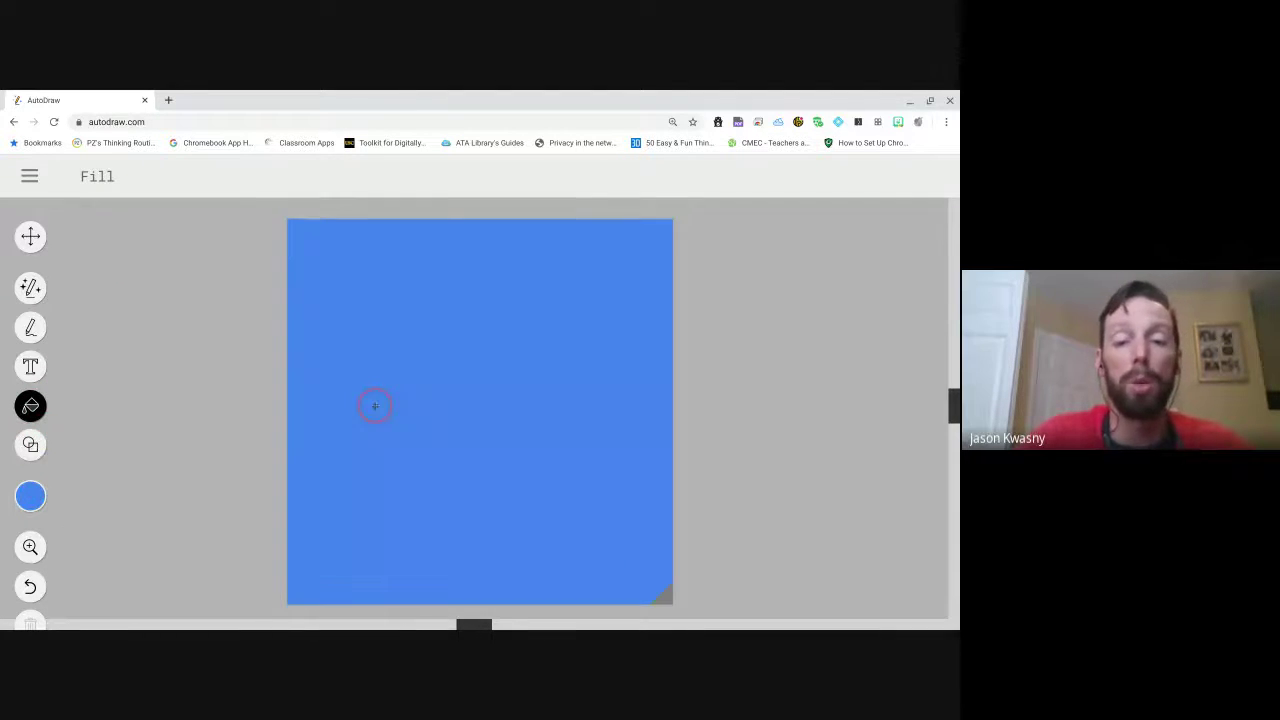
- Browse the additional colour palettes and set the drawing colour to magenta
left_click(32, 486)
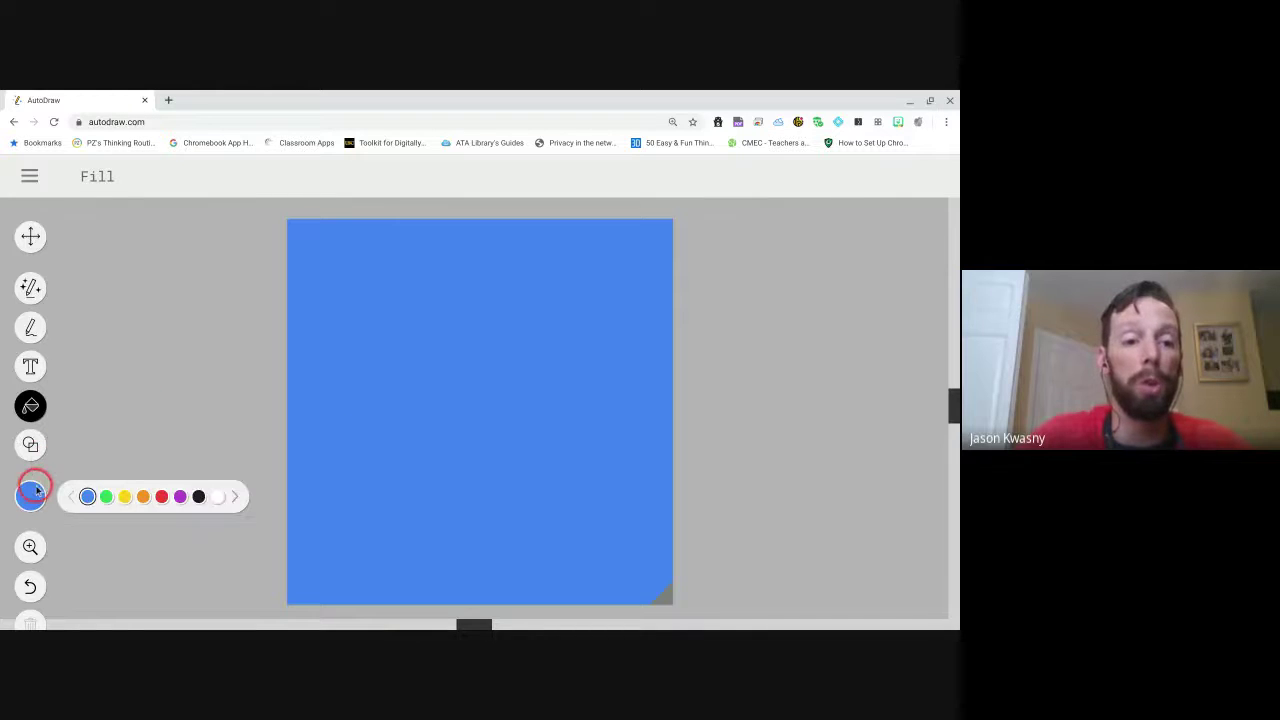
left_click(232, 498)
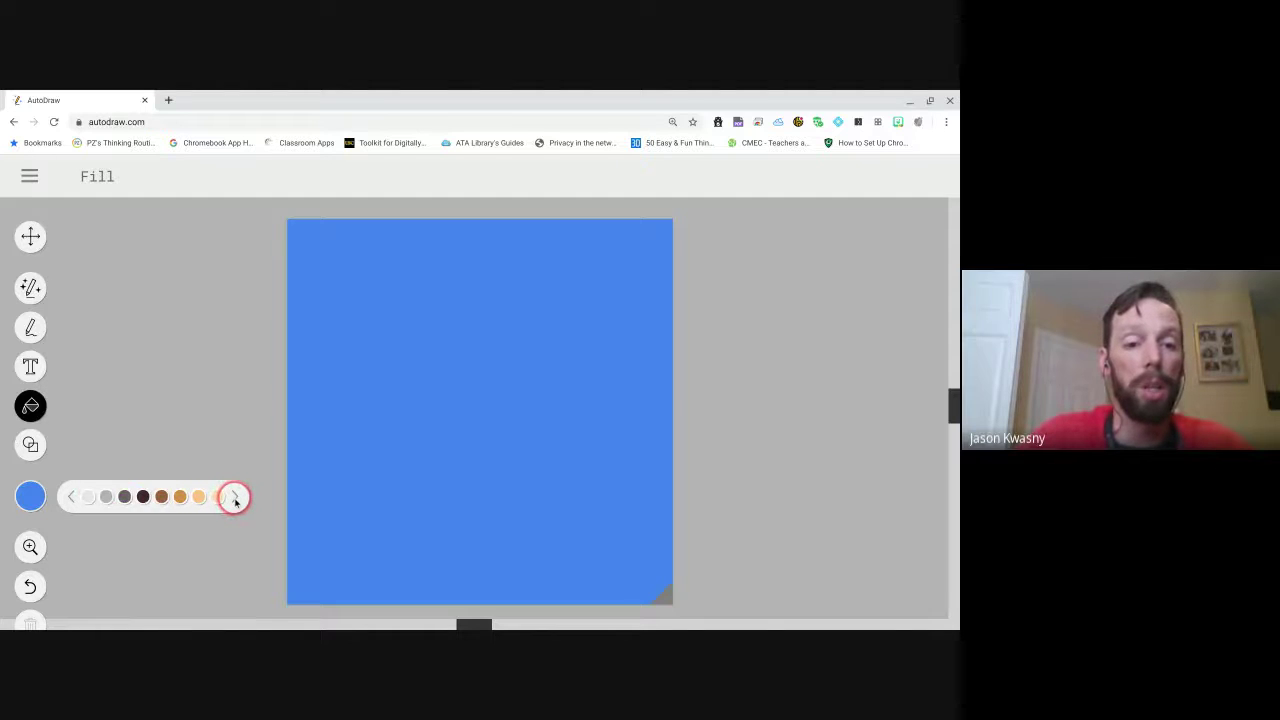
left_click(235, 498)
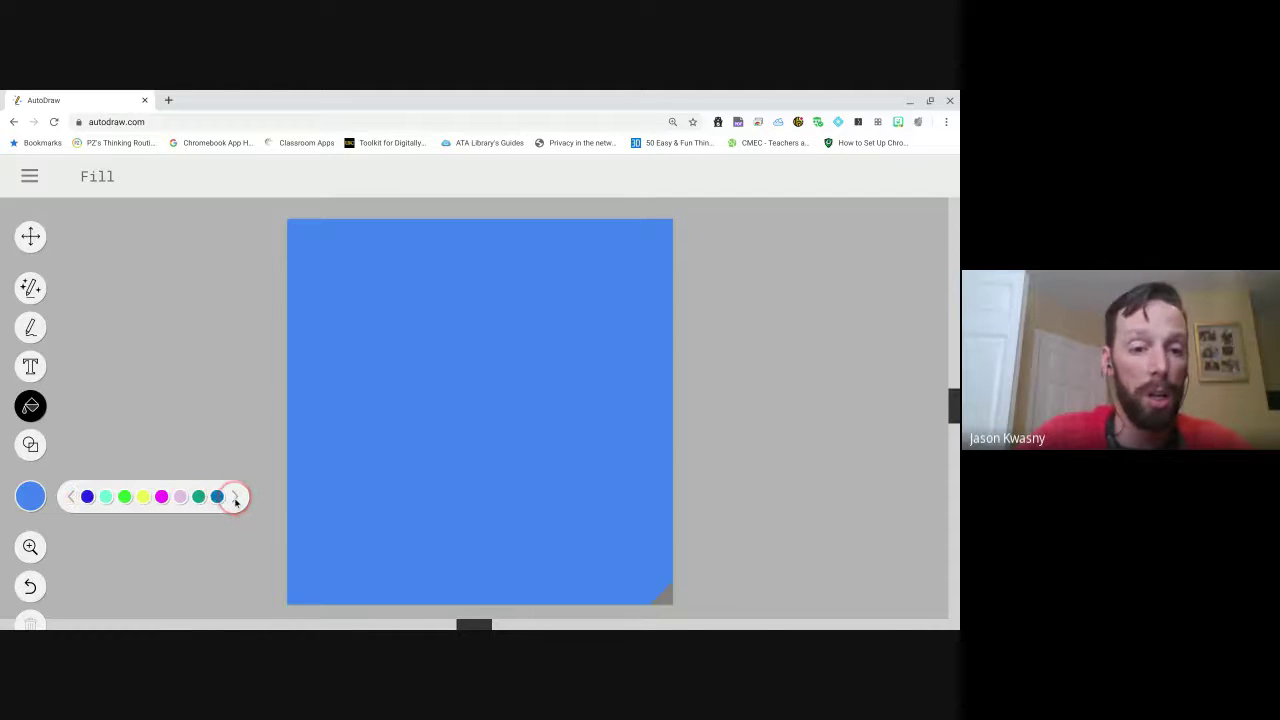
left_click(159, 499)
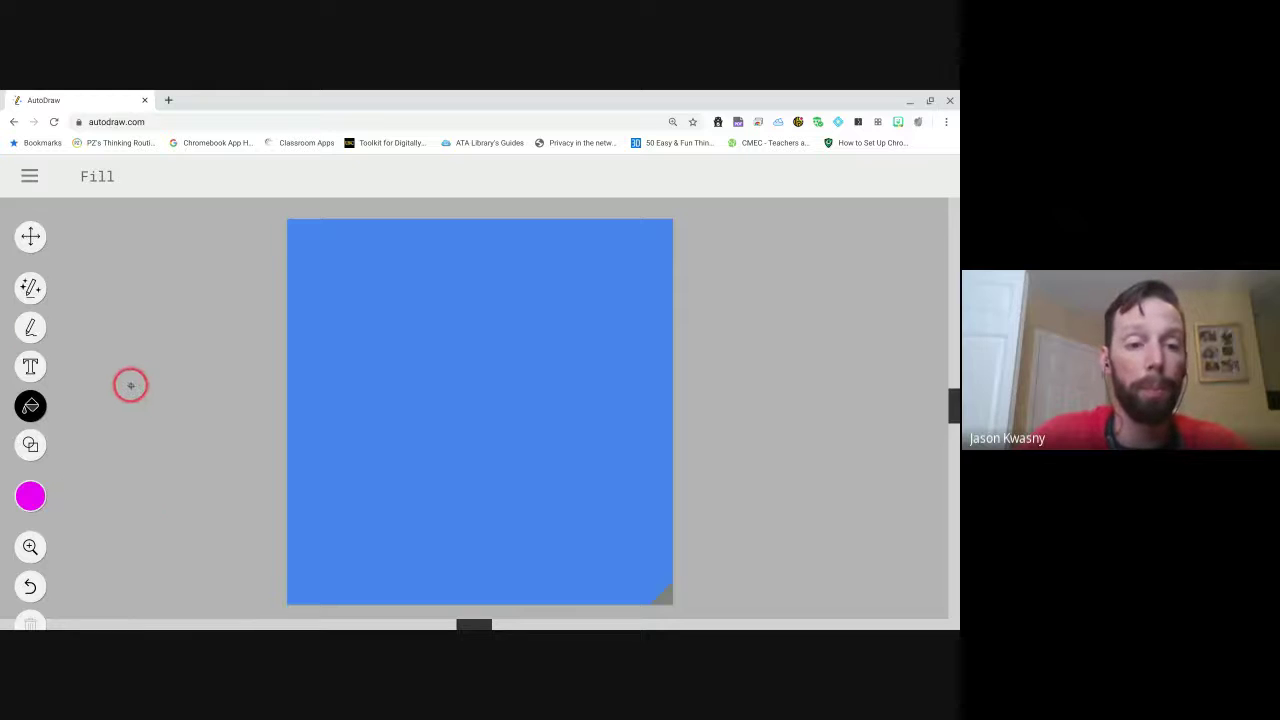
- Try a maximum-thickness freehand Draw stroke on the blue canvas, undo it, and reduce the line thickness to about a third of its range
left_click(30, 326)
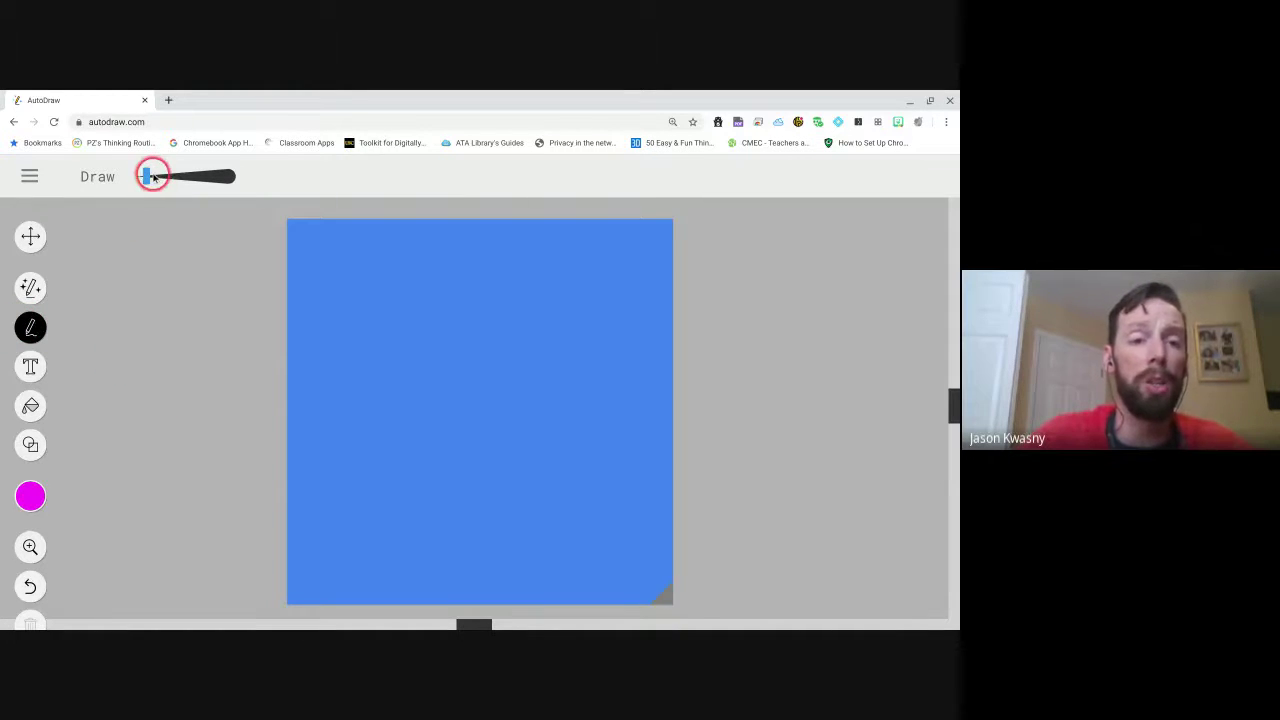
left_click_drag(149, 175, 236, 176)
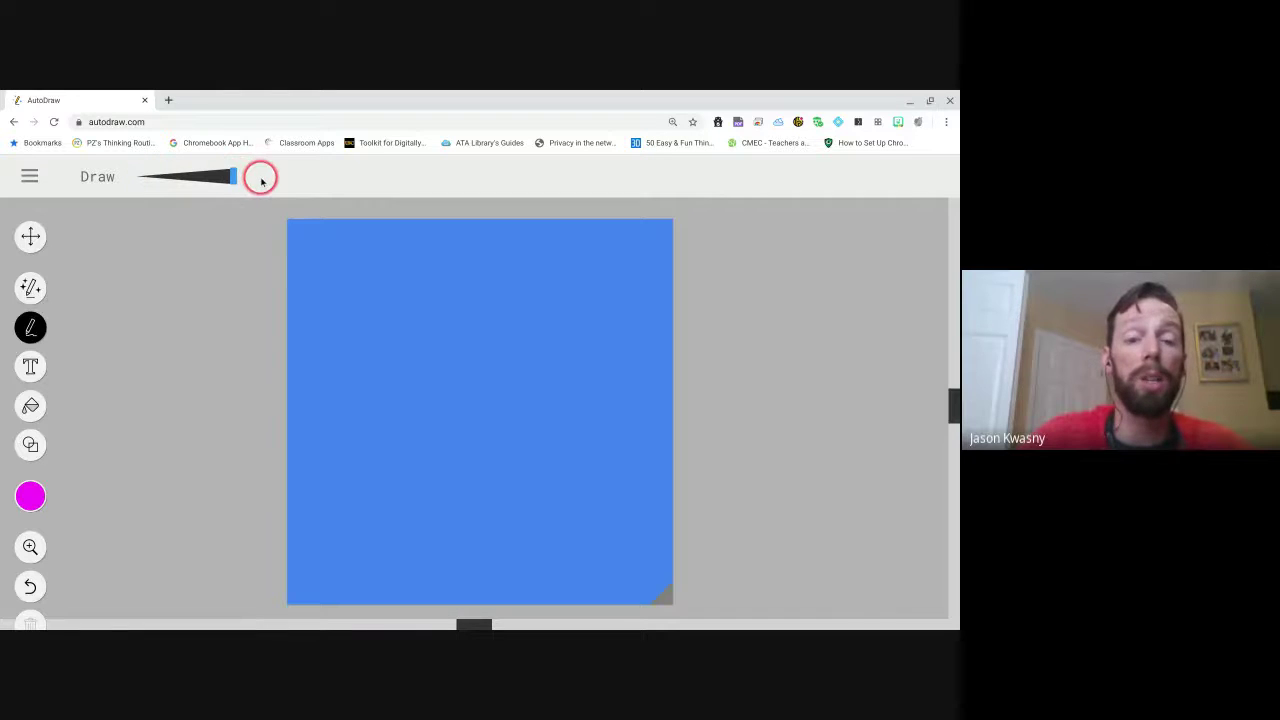
left_click_drag(334, 403, 495, 368)
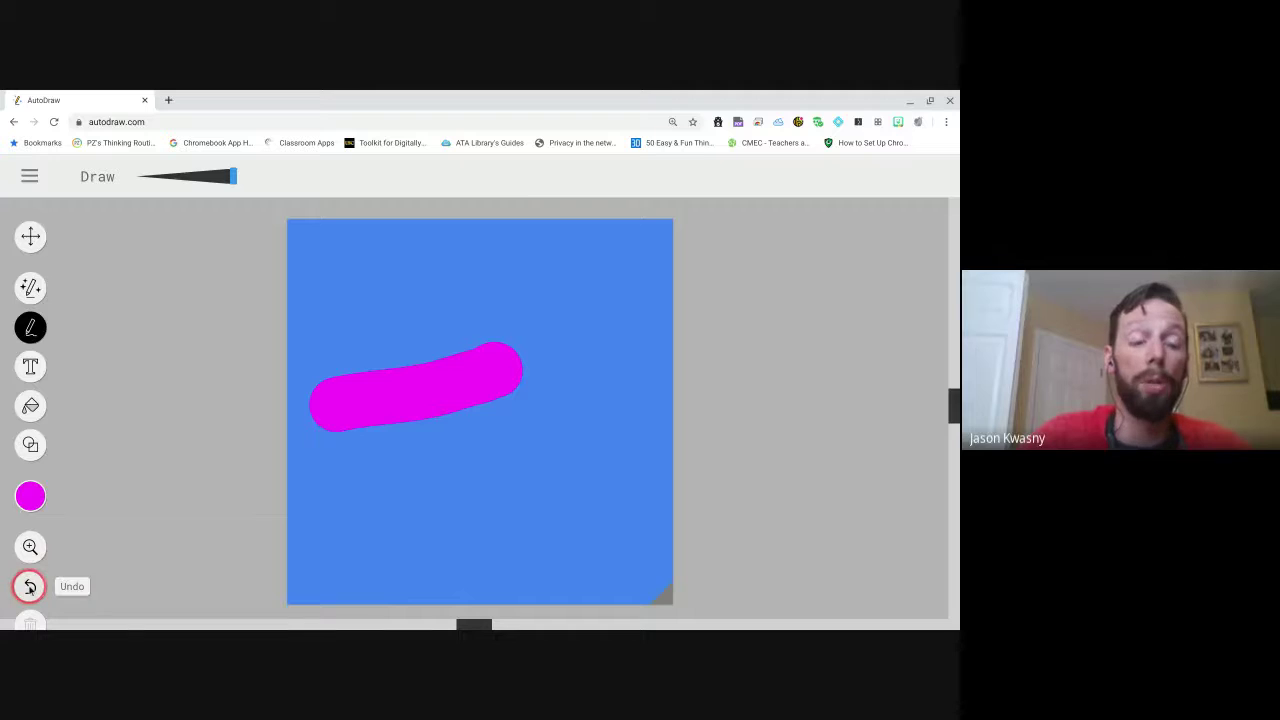
left_click(29, 587)
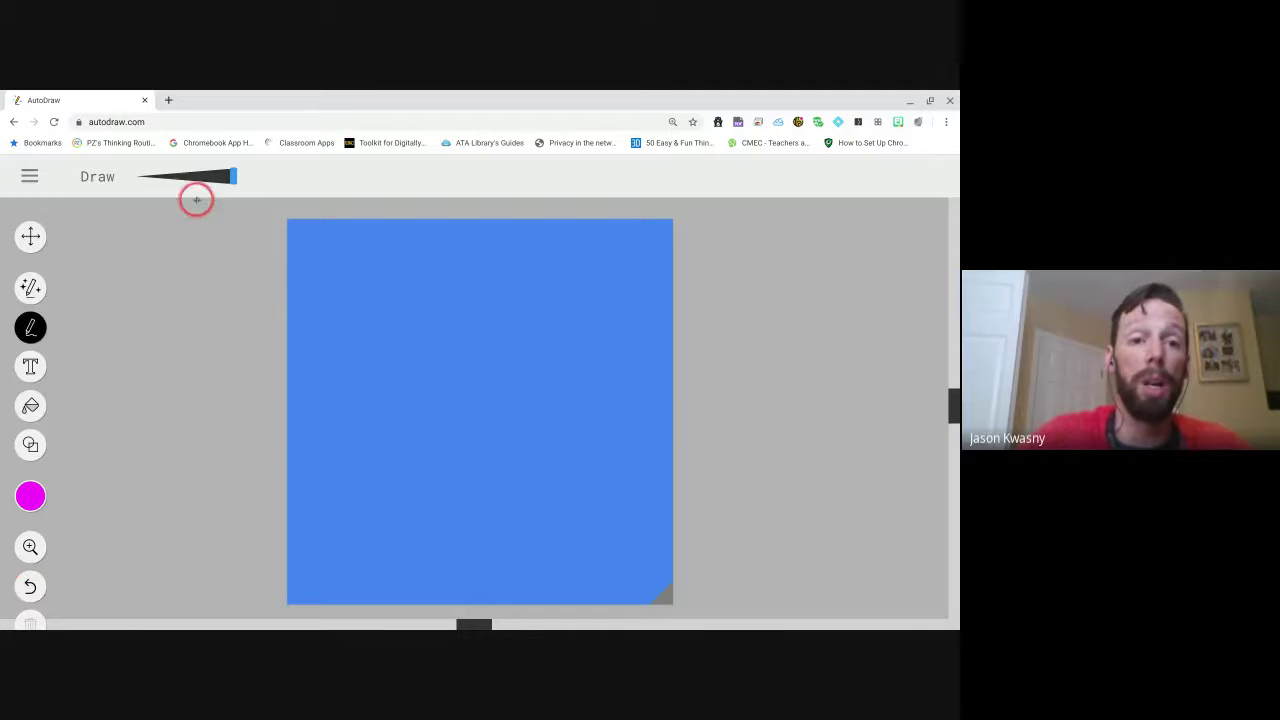
left_click_drag(231, 177, 168, 178)
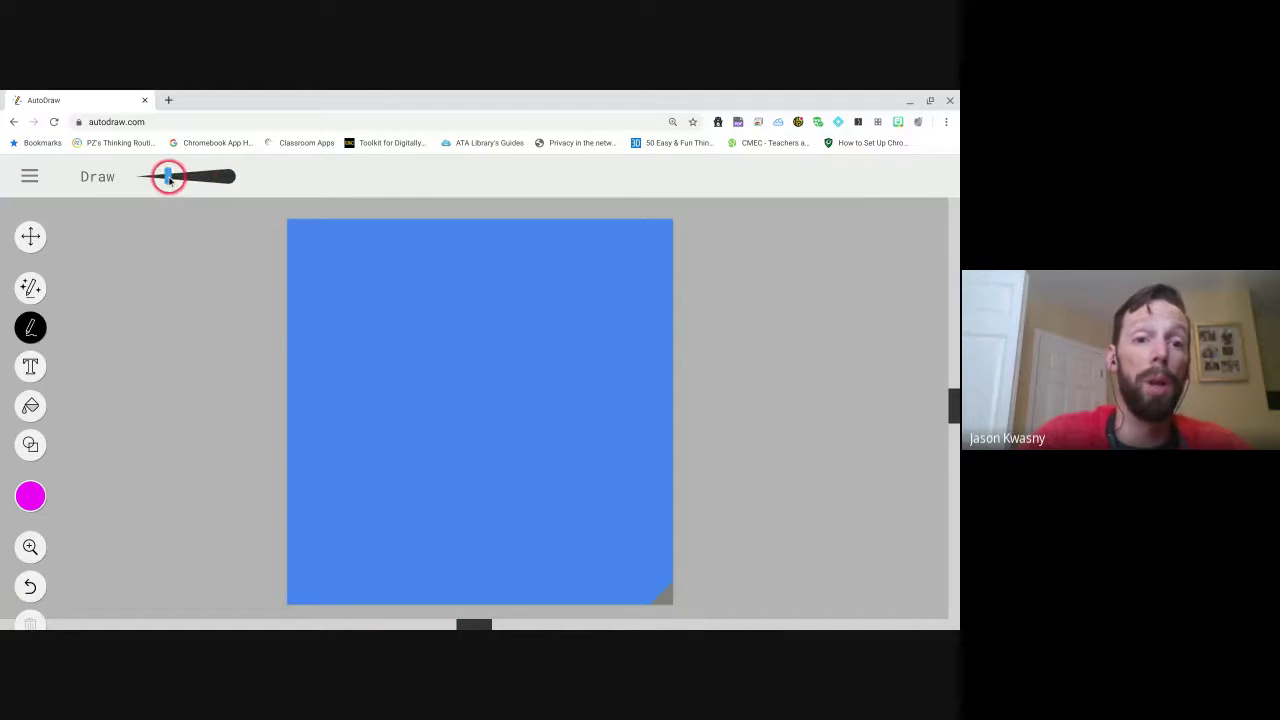
- Sketch a rough magenta truck with two wheels using AutoDraw, and replace it with the suggested pickup truck with a roof rack
left_click(30, 288)
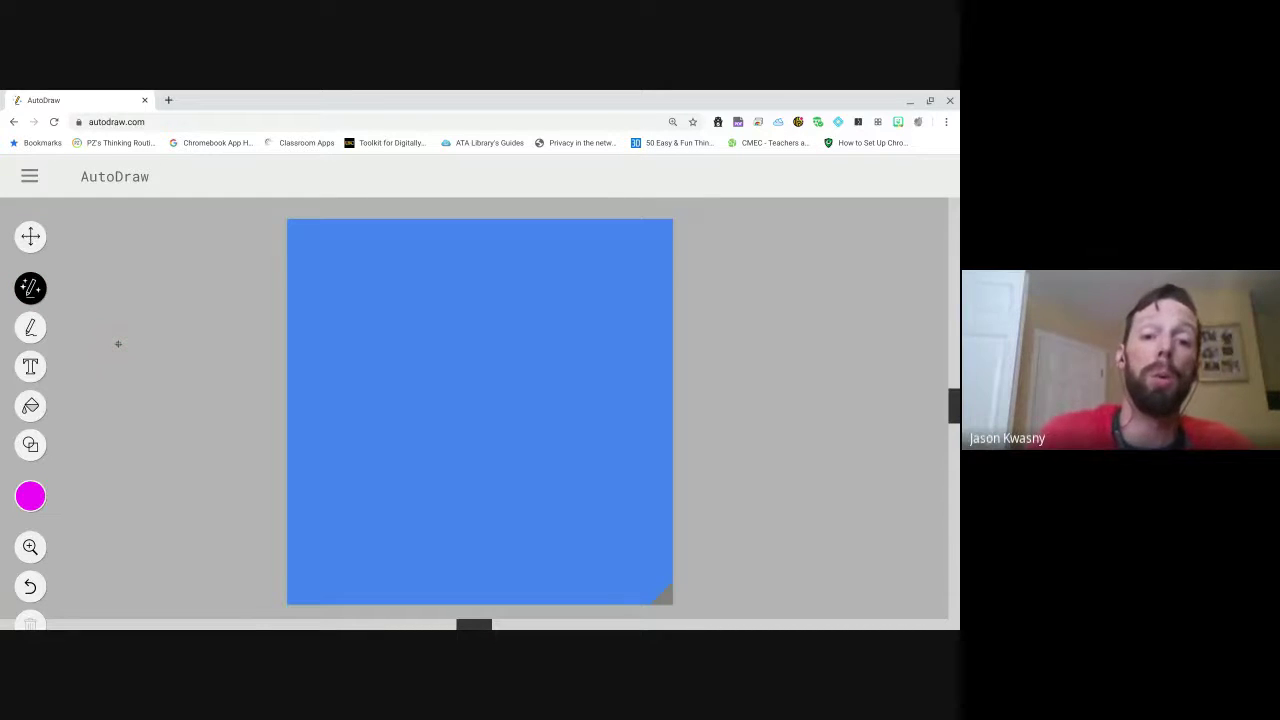
mouse_move(345, 483)
left_mouse_down()
mouse_move(340, 432)
mouse_move(440, 434)
mouse_move(458, 374)
mouse_move(503, 387)
mouse_move(550, 466)
mouse_move(346, 478)
mouse_move(509, 486)
left_mouse_up()
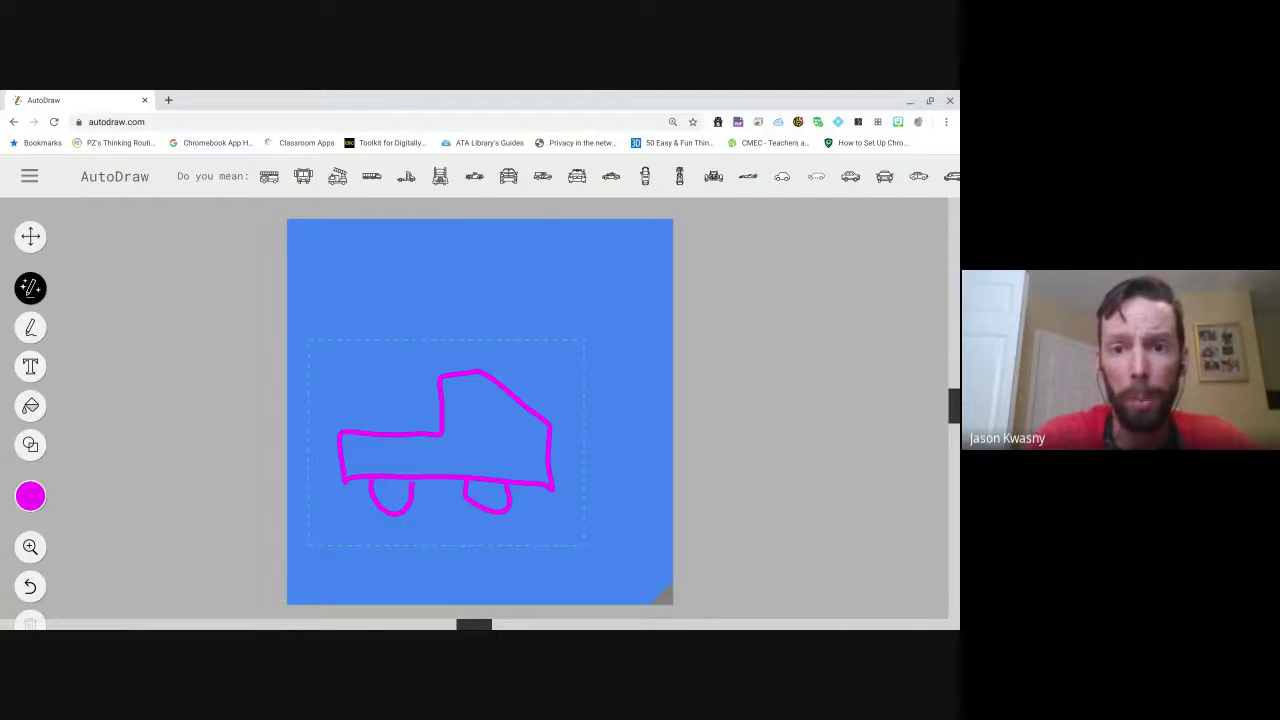
left_click(542, 176)
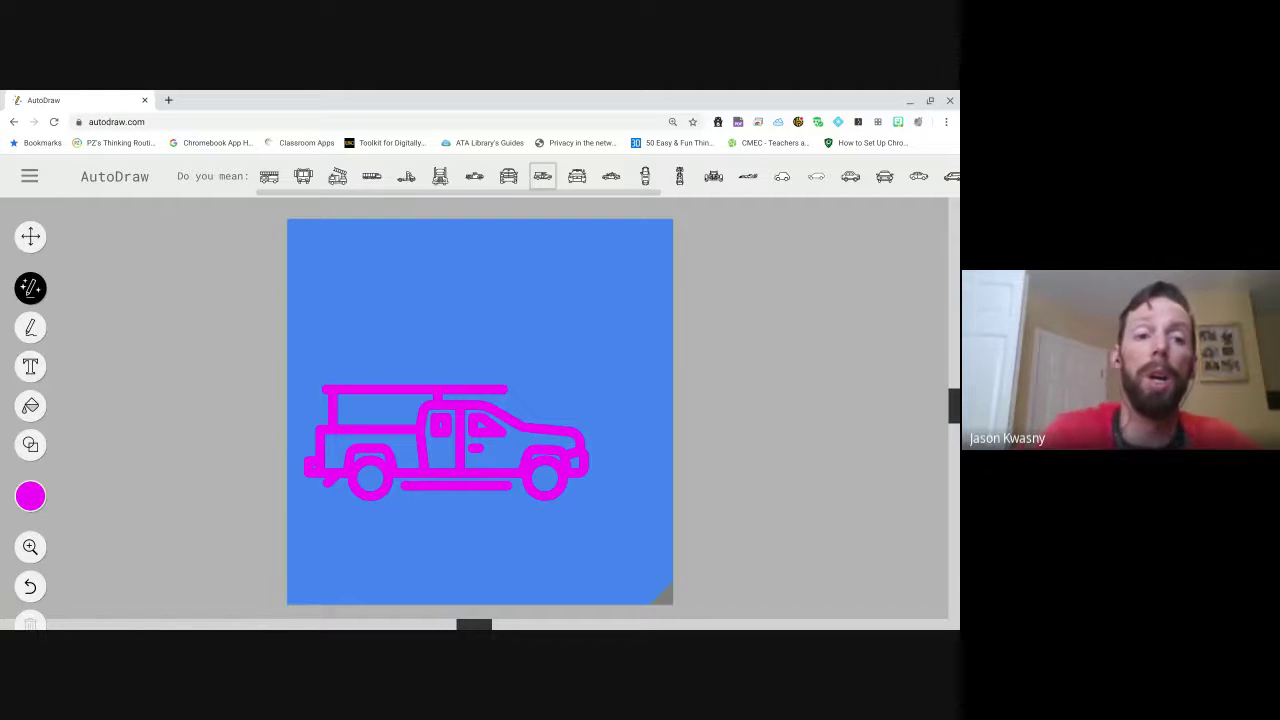
- Draw a wavy magenta freehand ground line under the truck, and sketch a rabbit head above it, replacing the sketch with the suggested front-facing rabbit
left_click(30, 327)
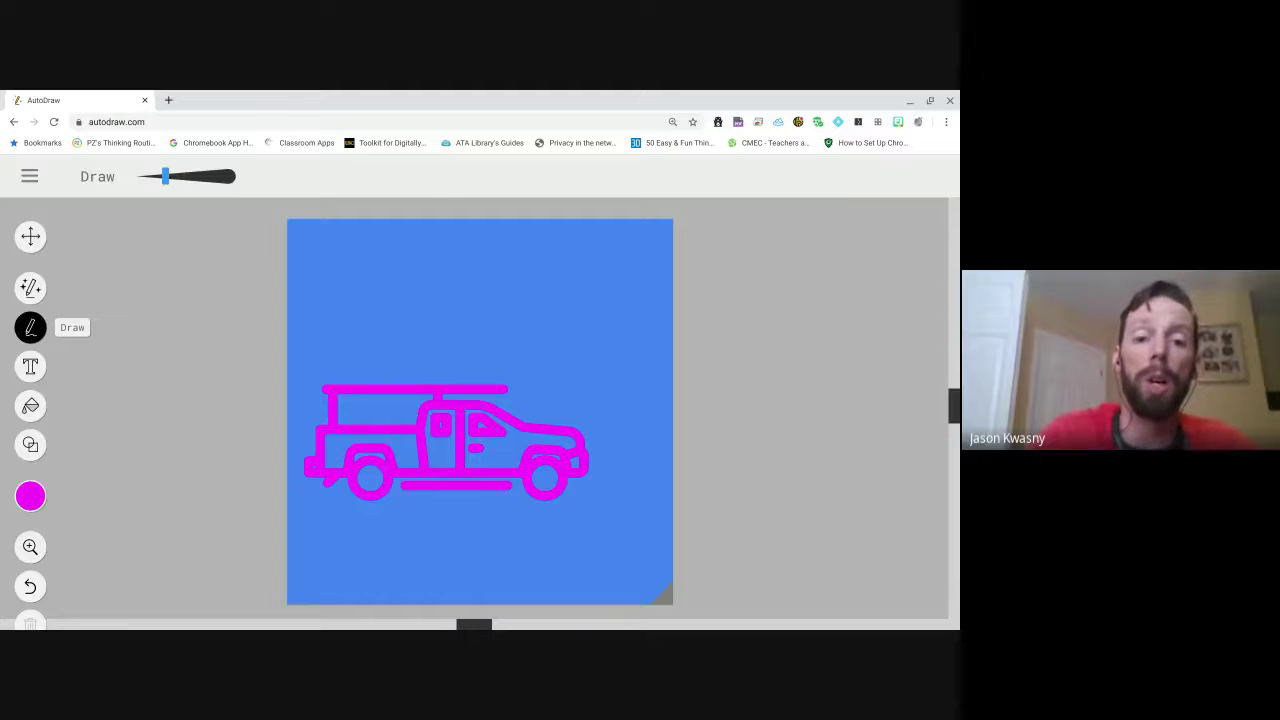
mouse_move(290, 518)
left_mouse_down()
mouse_move(470, 530)
mouse_move(577, 500)
mouse_move(683, 495)
left_mouse_up()
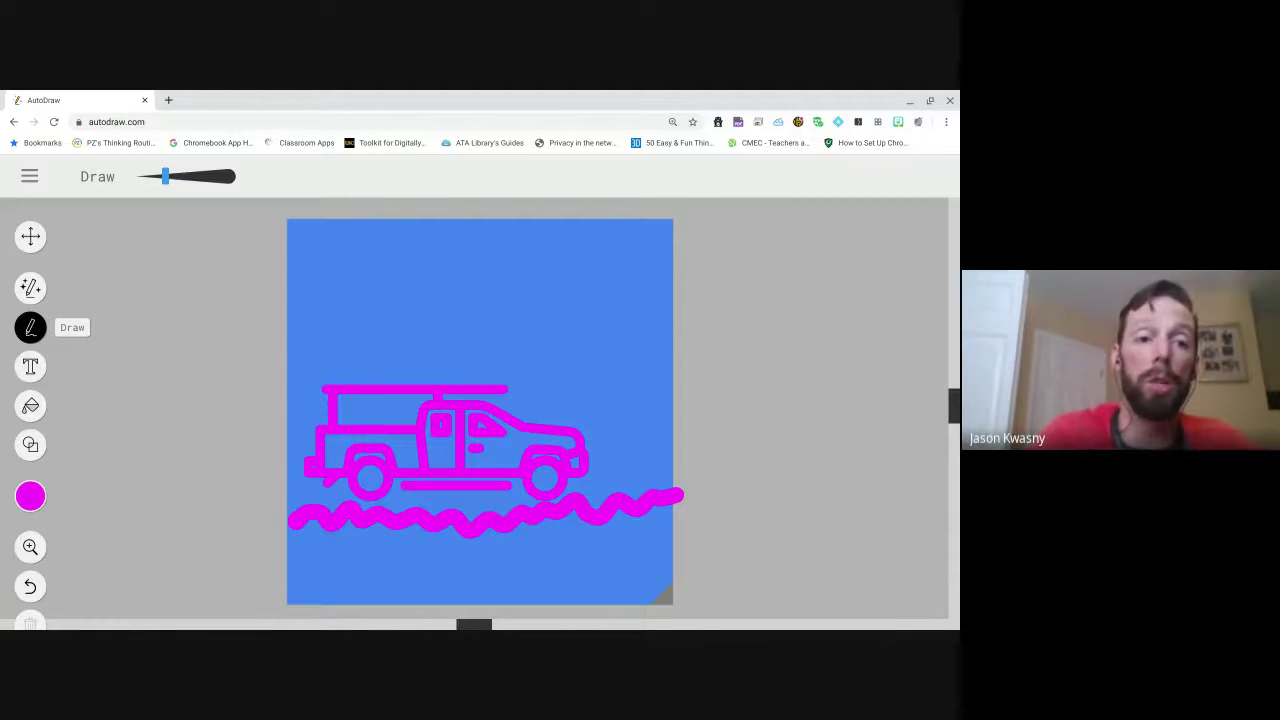
left_click(30, 288)
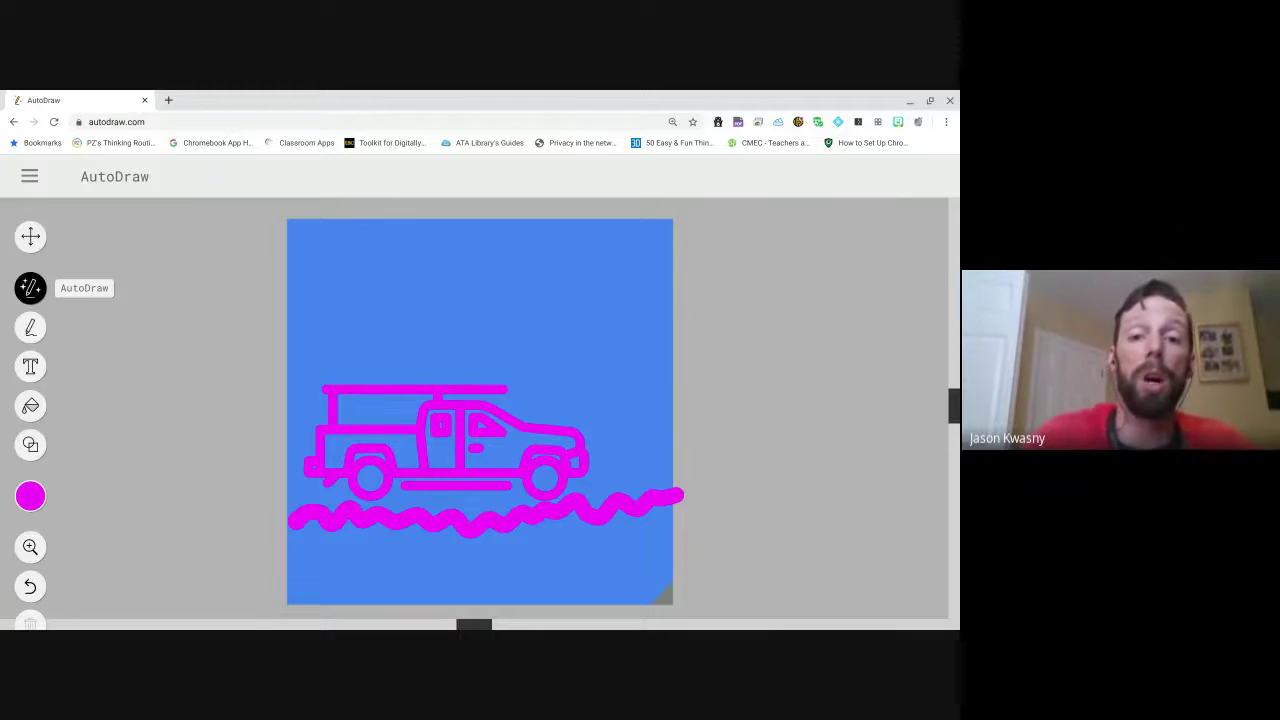
mouse_move(580, 290)
left_mouse_down()
mouse_move(578, 336)
mouse_move(572, 286)
mouse_move(562, 296)
mouse_move(598, 300)
mouse_move(554, 311)
mouse_move(589, 309)
mouse_move(580, 322)
left_mouse_up()
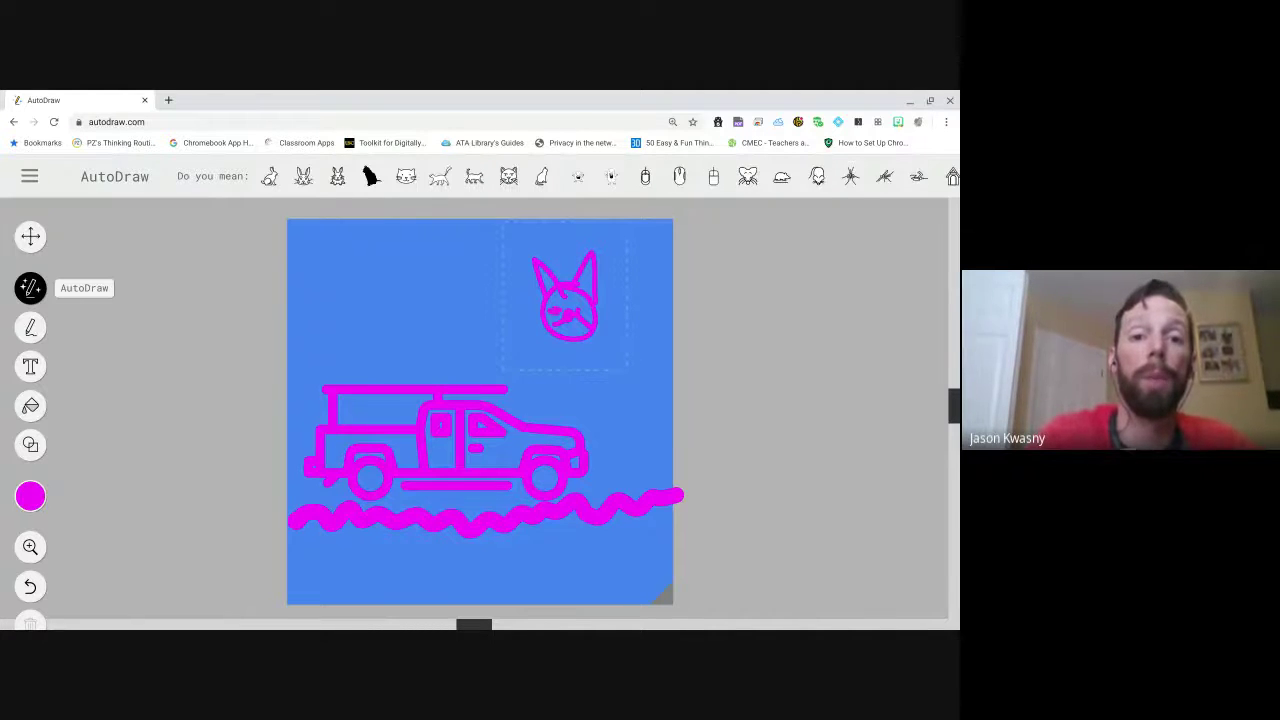
left_click(337, 176)
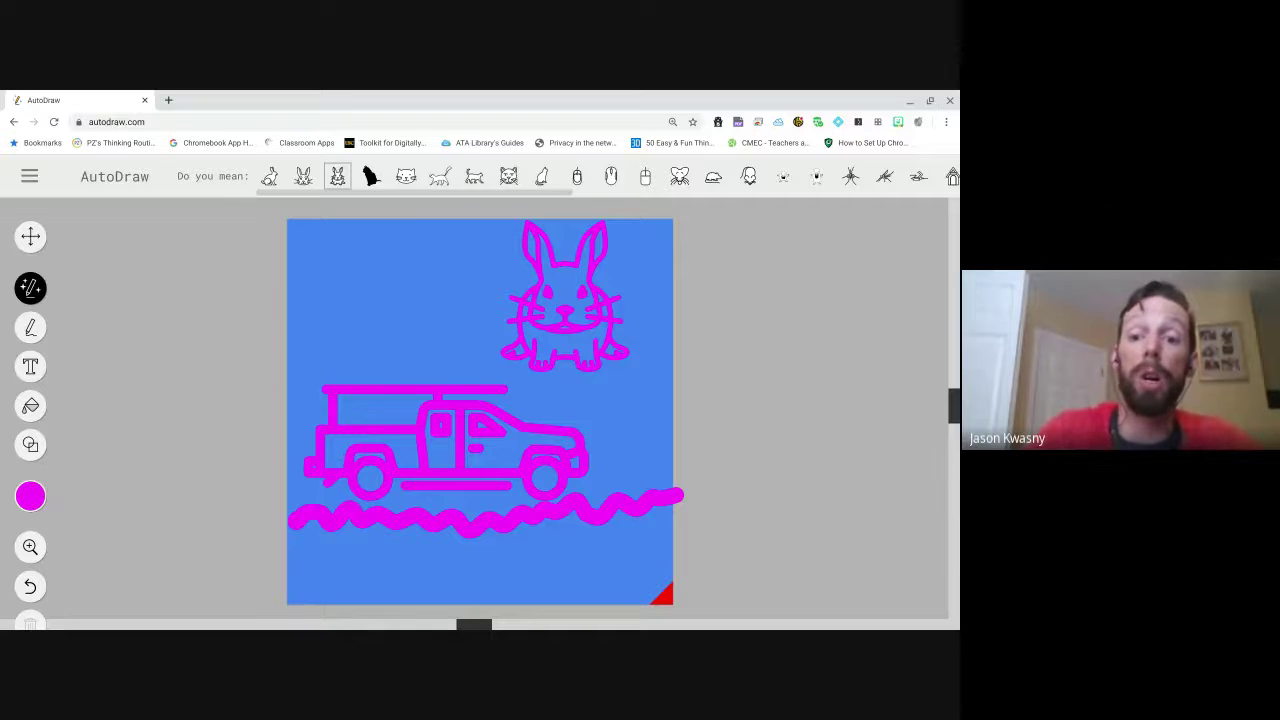
- Stretch the canvas to about twice its width, and shrink it back to just fit the rabbit, truck and ground line
left_click(201, 299)
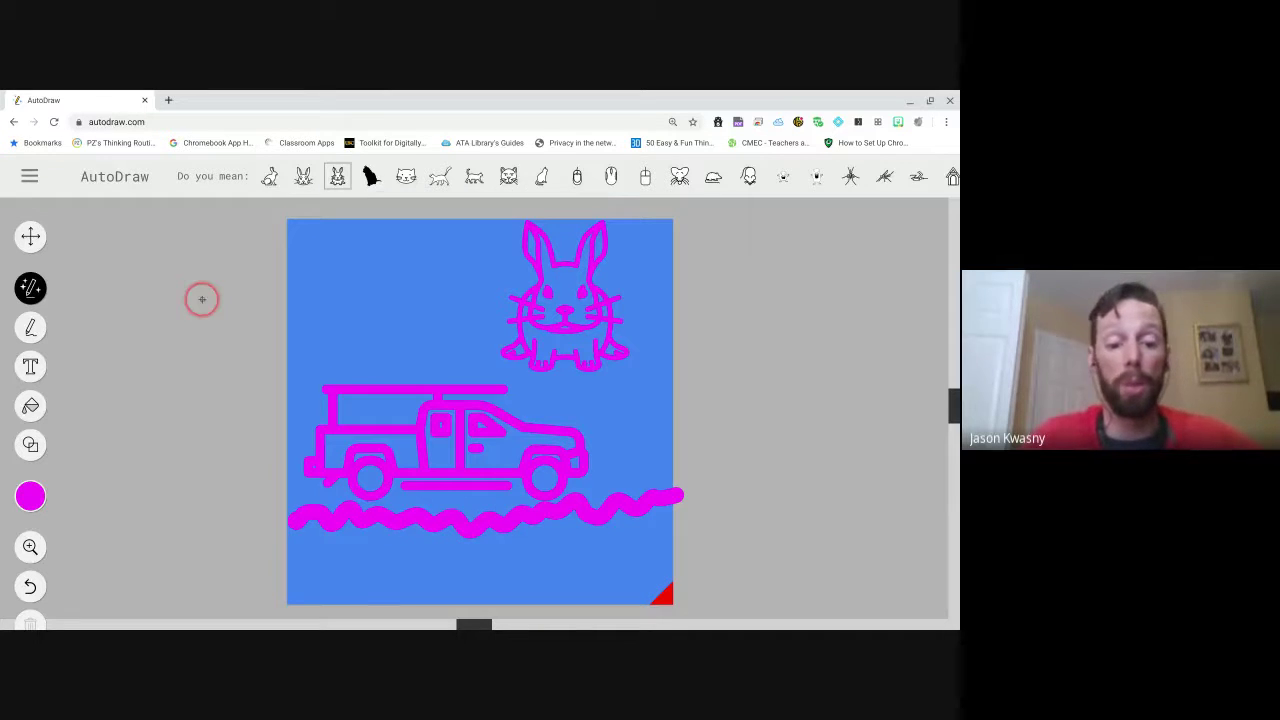
key("ctrl+minus")
key("ctrl+minus")
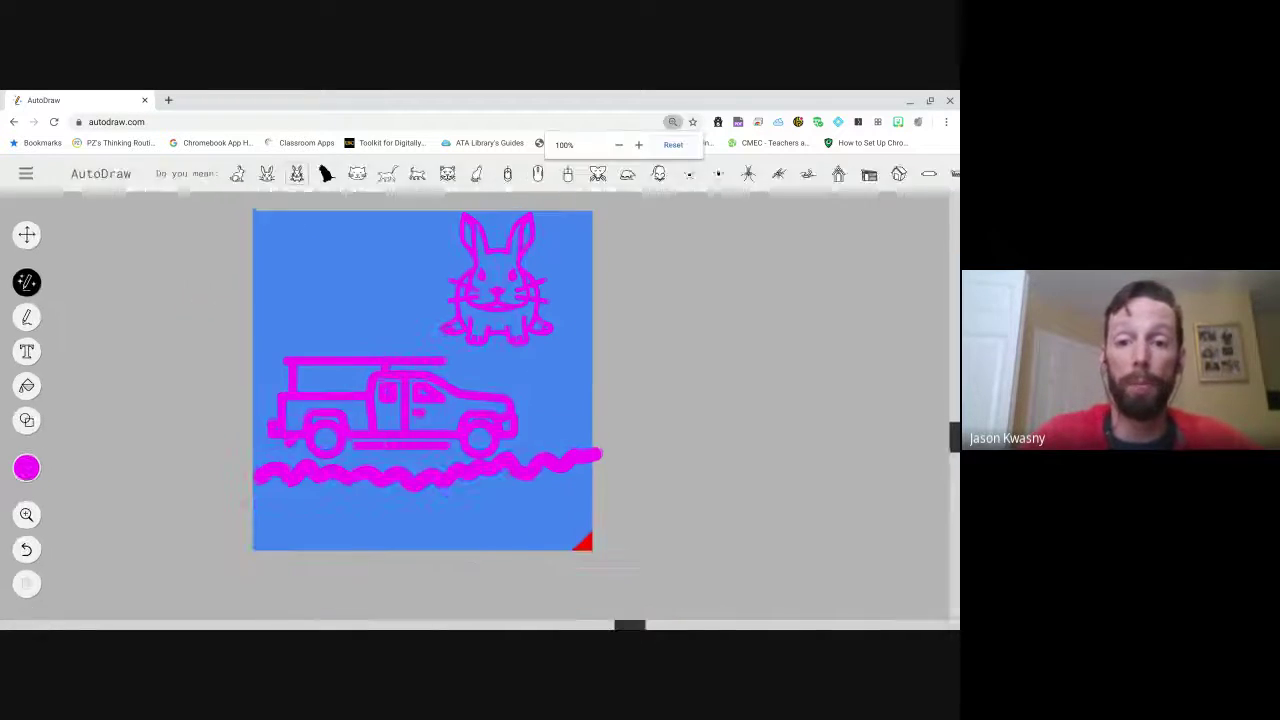
left_click(409, 473)
left_click(561, 530)
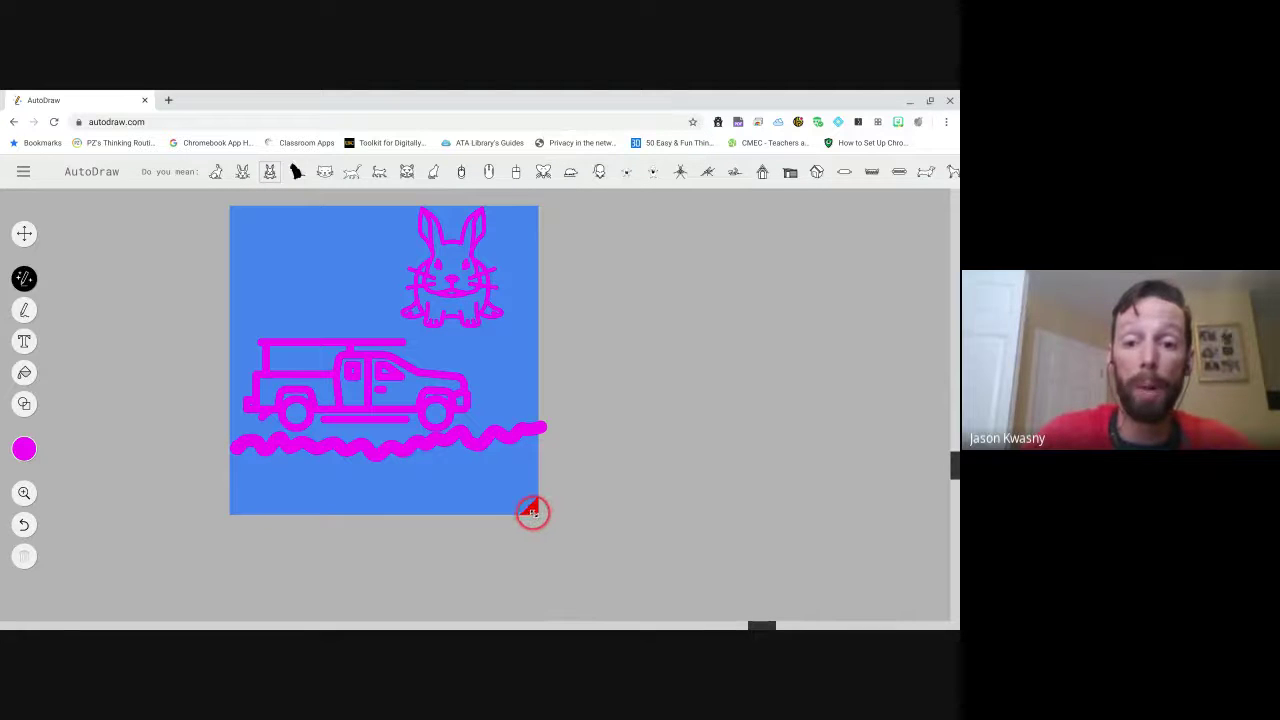
left_click_drag(531, 511, 859, 467)
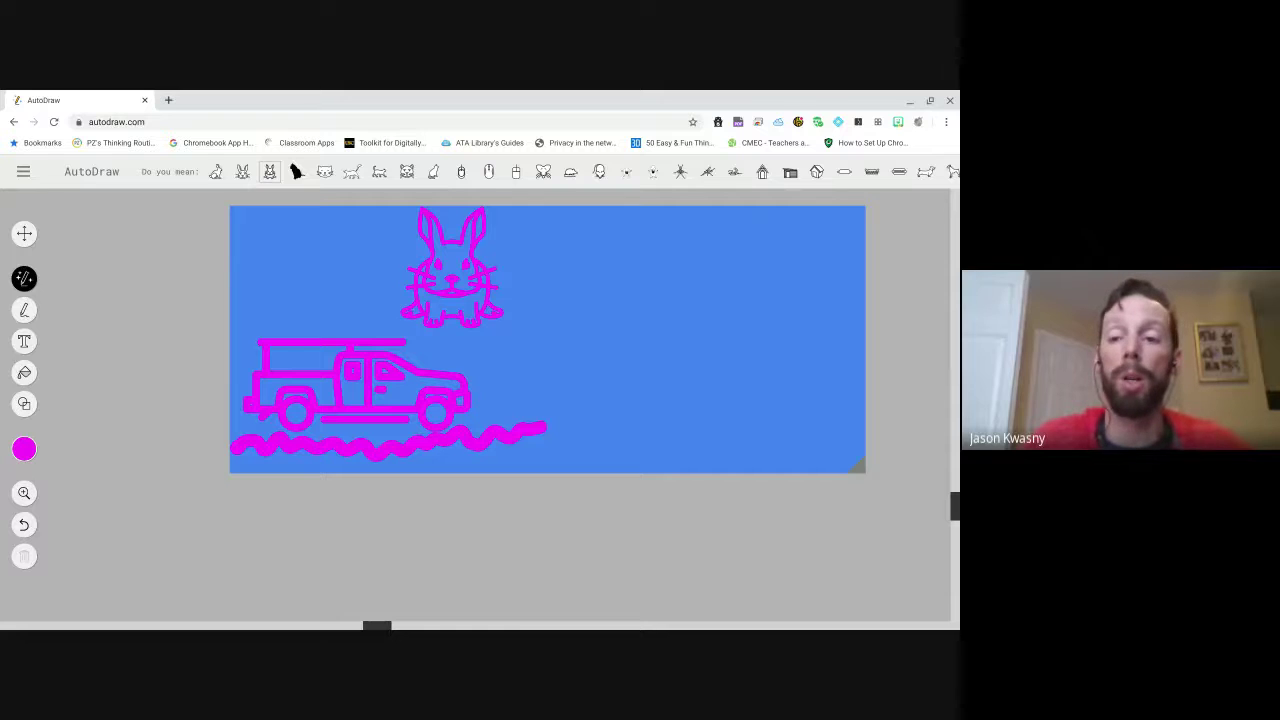
left_click_drag(859, 466, 549, 471)
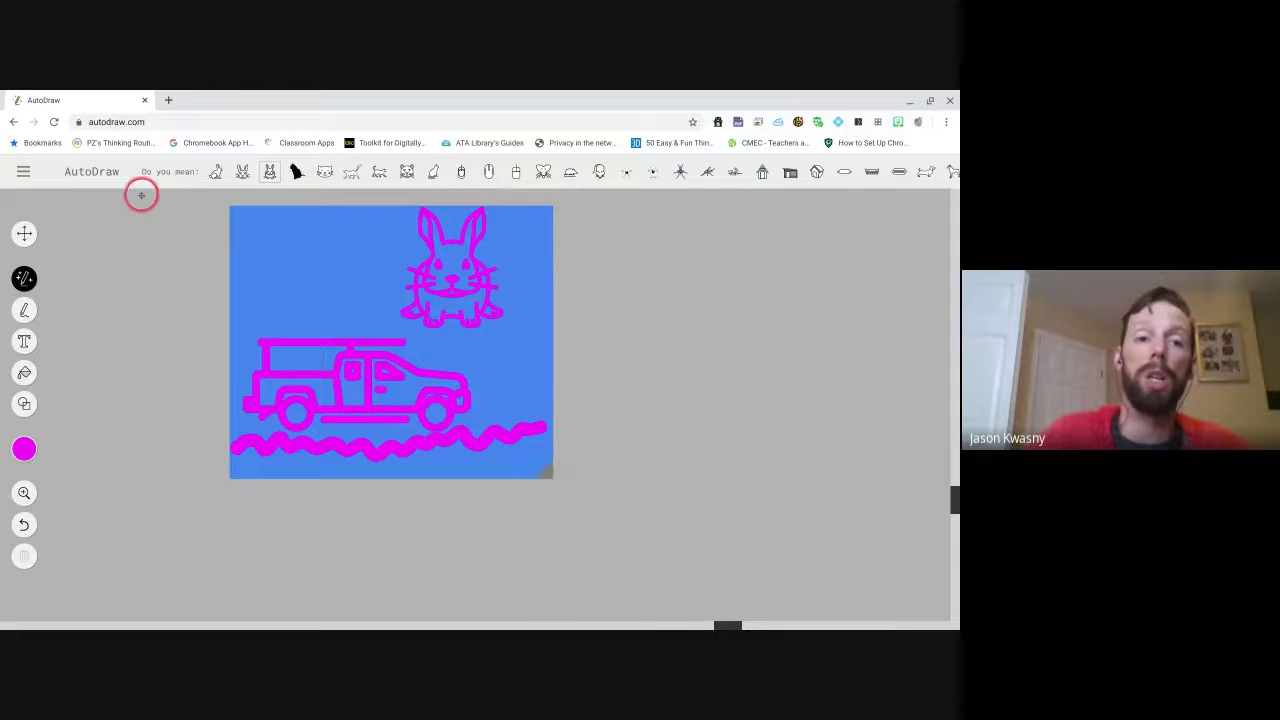
- Download the drawing into the Downloads folder as autodraw 23_04_2020 (1).png
left_click(24, 175)
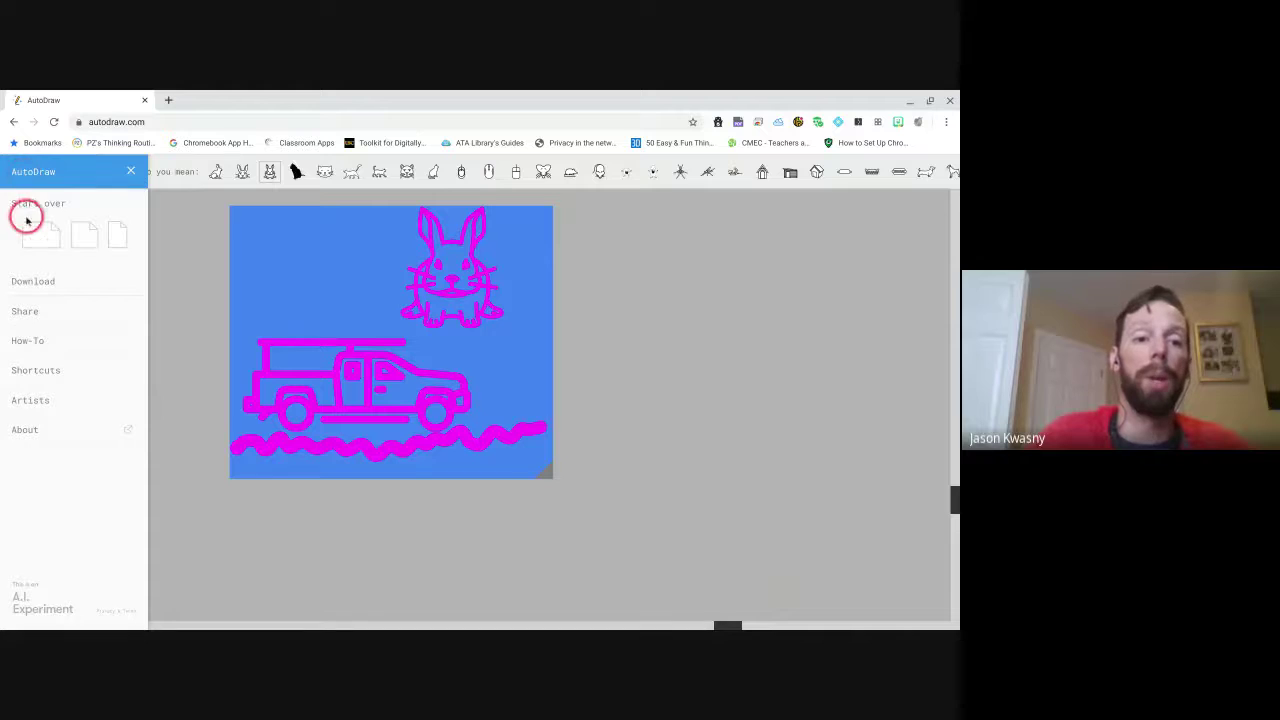
left_click(37, 283)
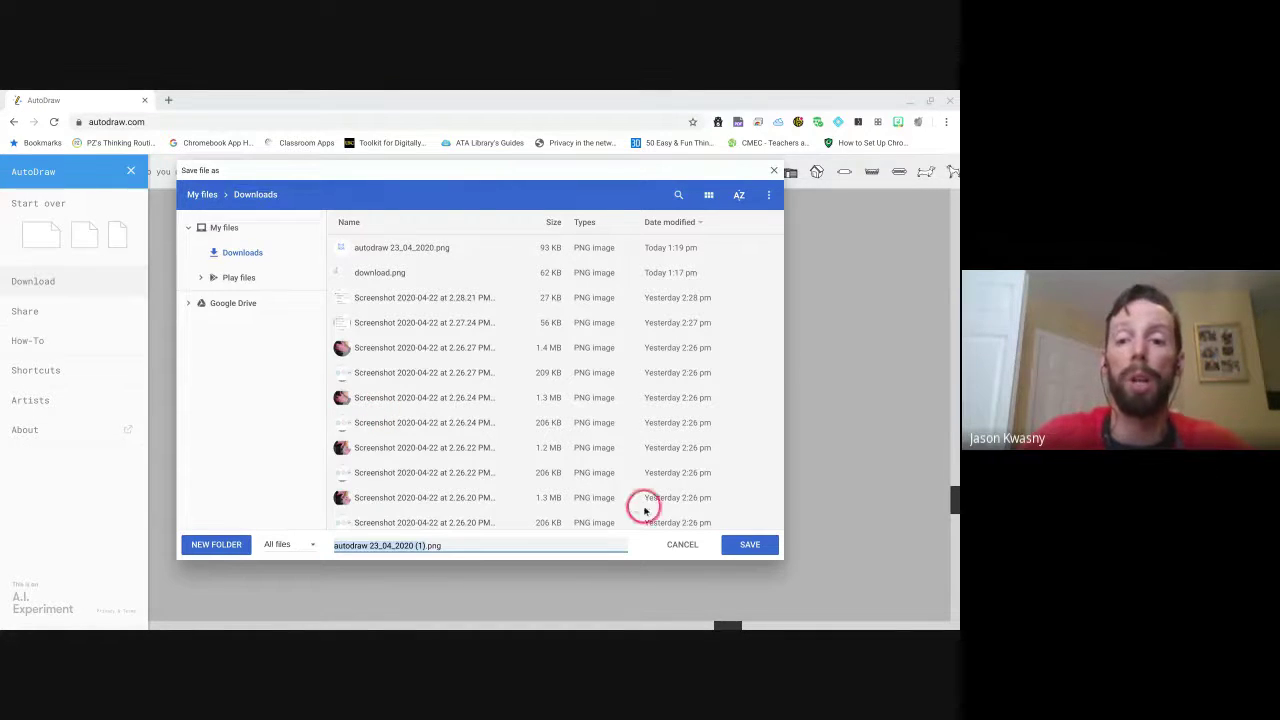
left_click(760, 548)
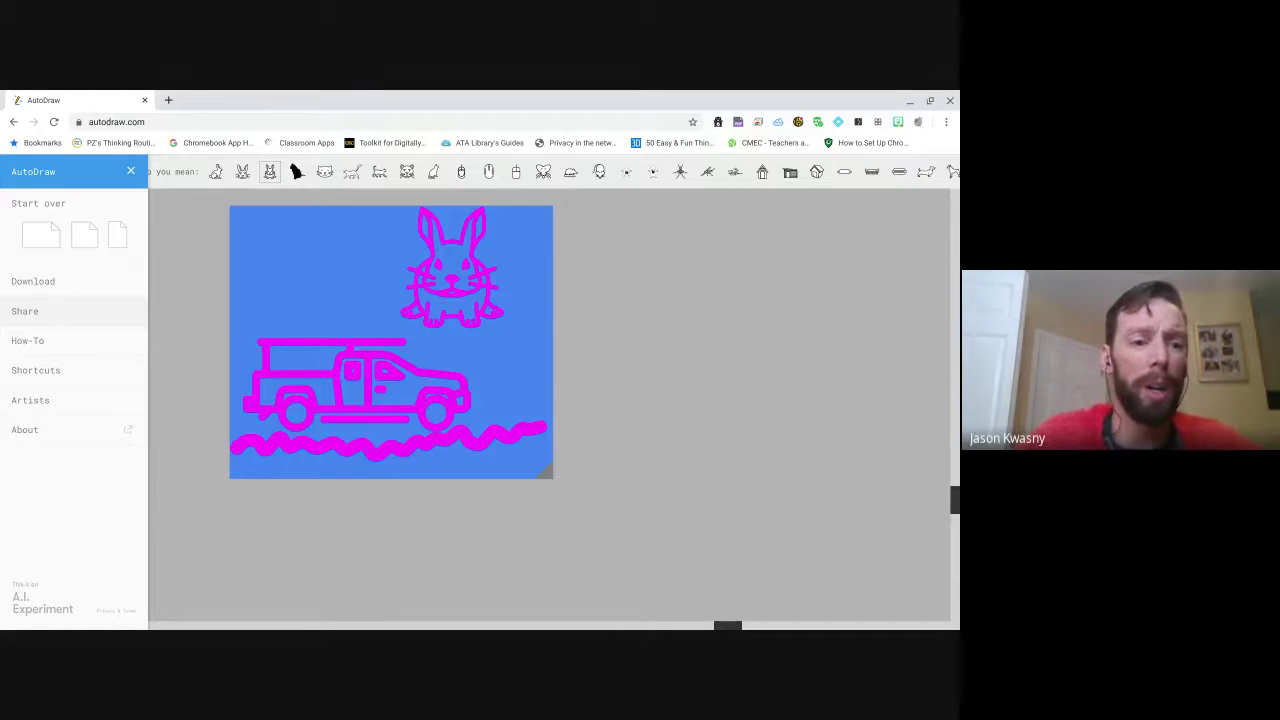
- View the Artists information and its download of the artists' drawings, cancelling the save and closing the page
left_click(44, 403)
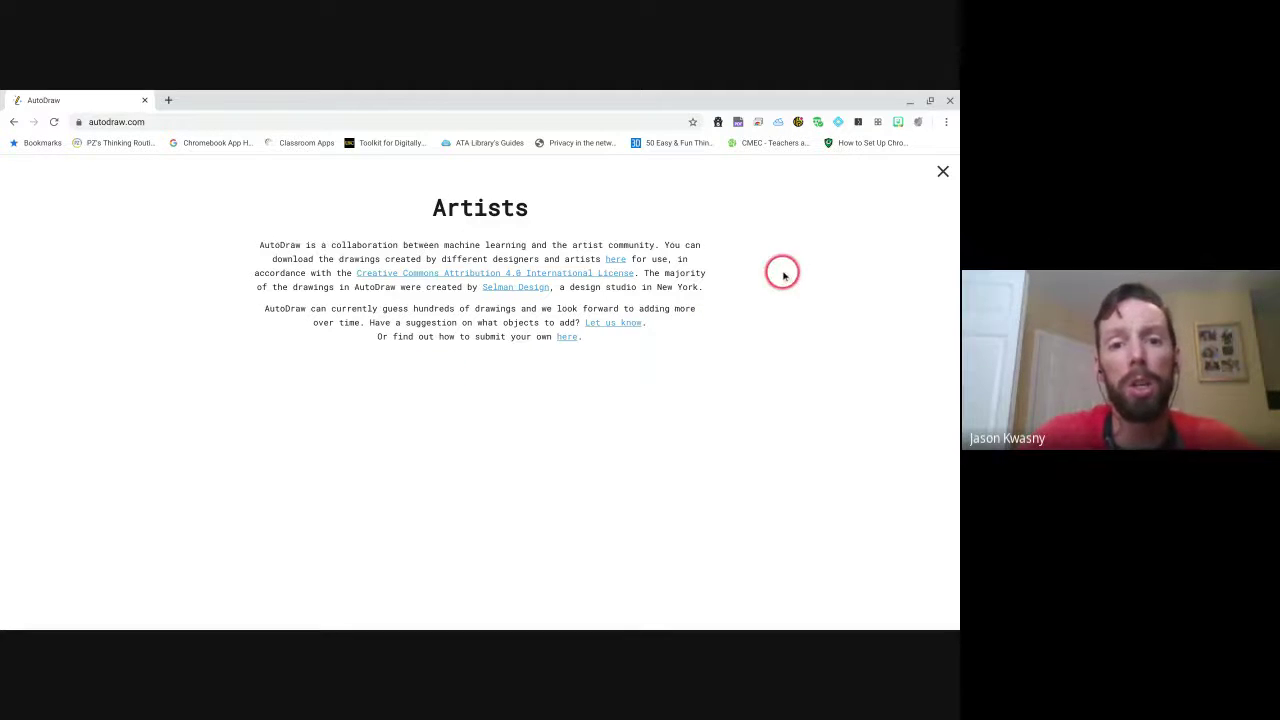
left_click(612, 260)
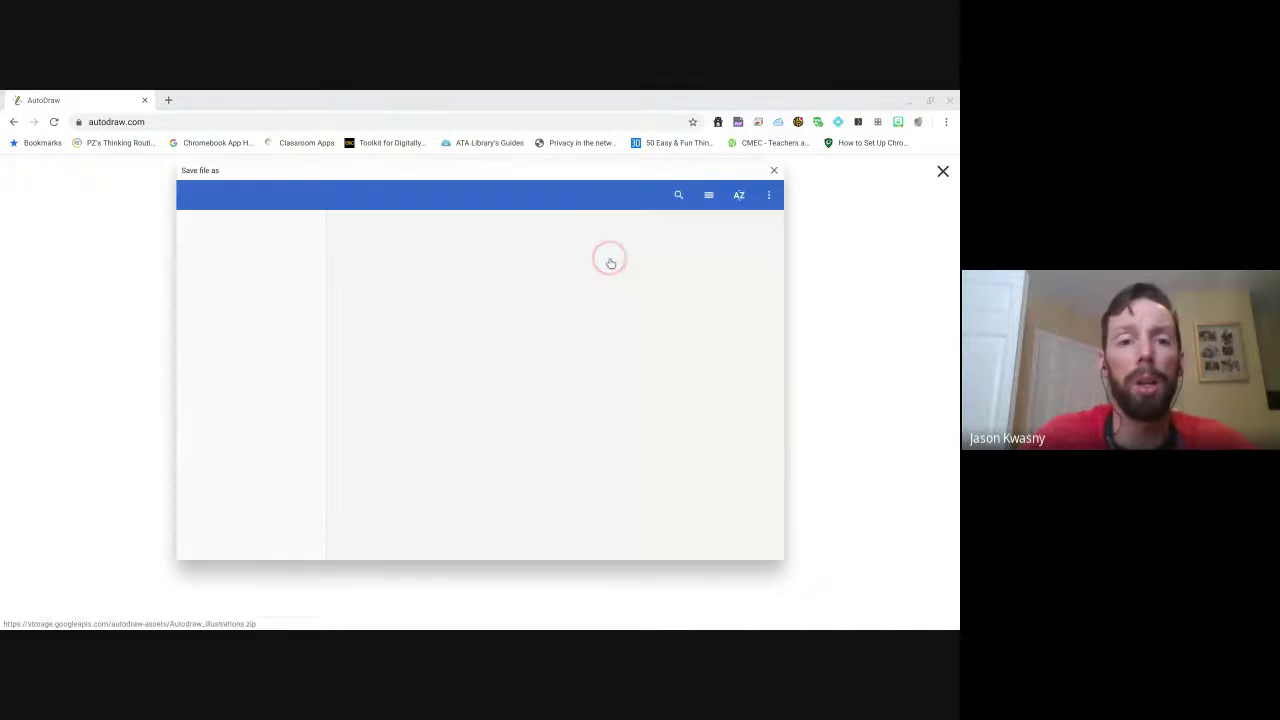
left_click(776, 173)
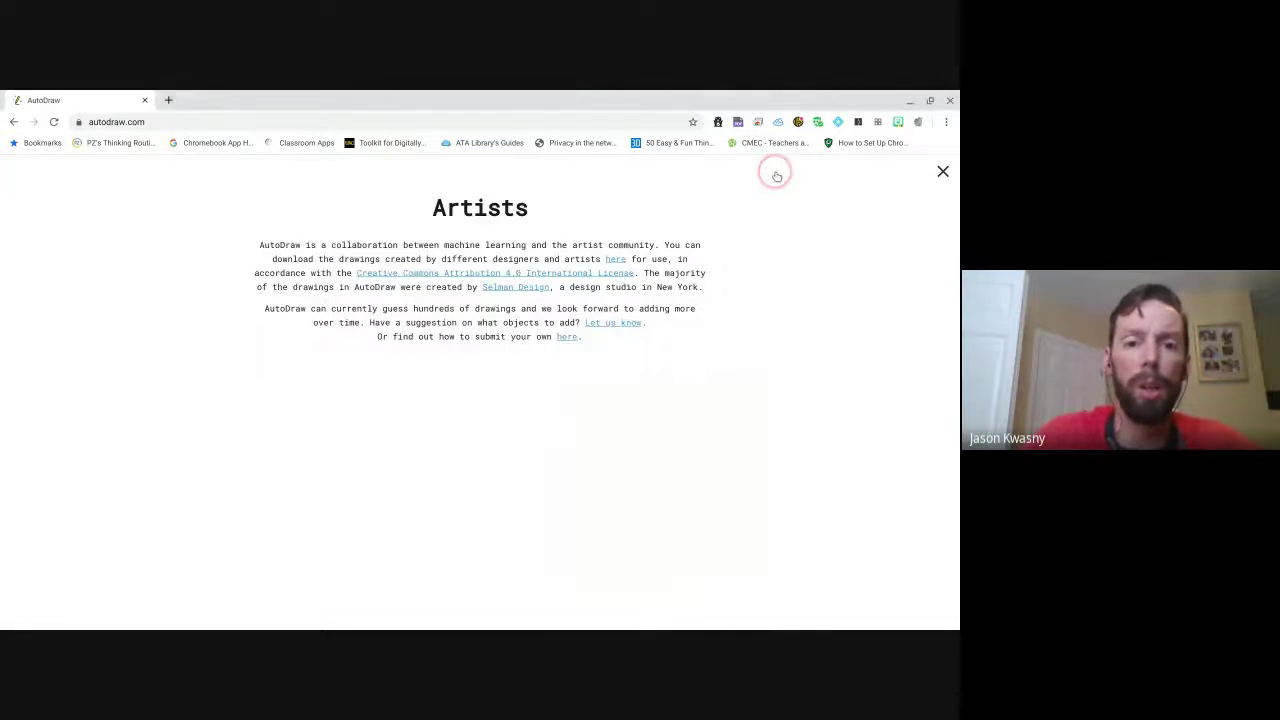
left_click(878, 173)
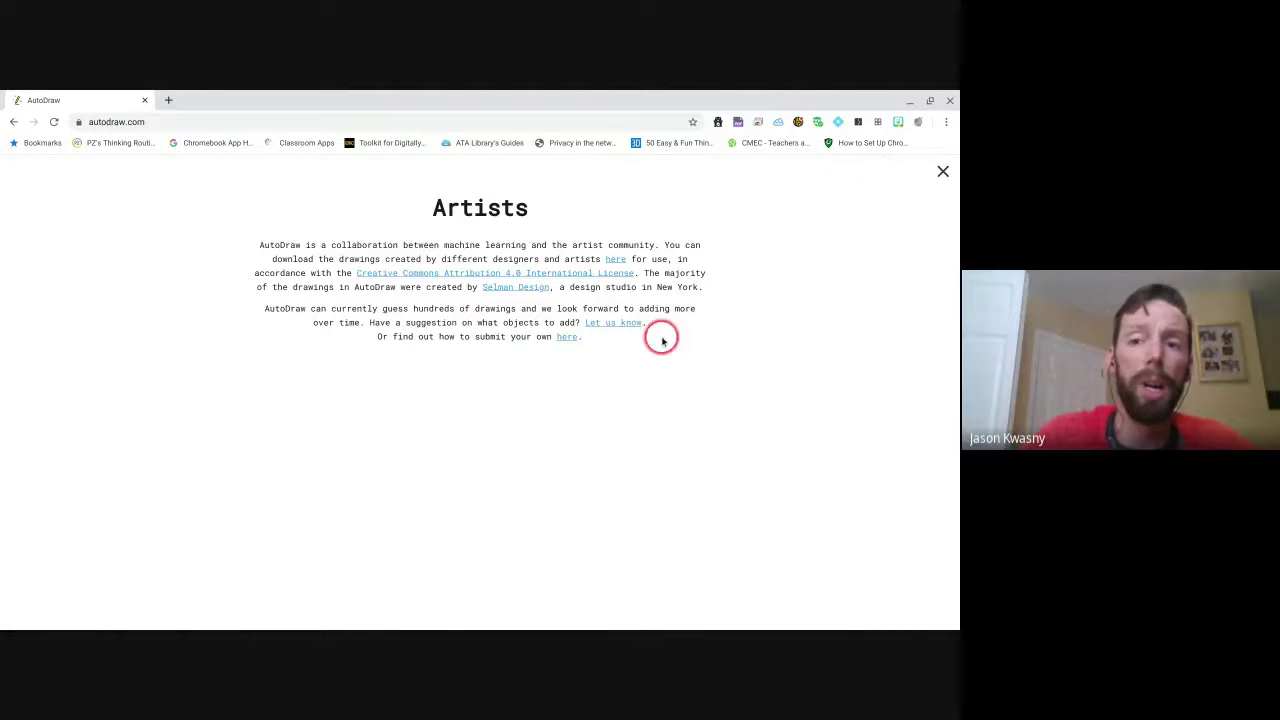
left_click(943, 172)
left_click(687, 364)
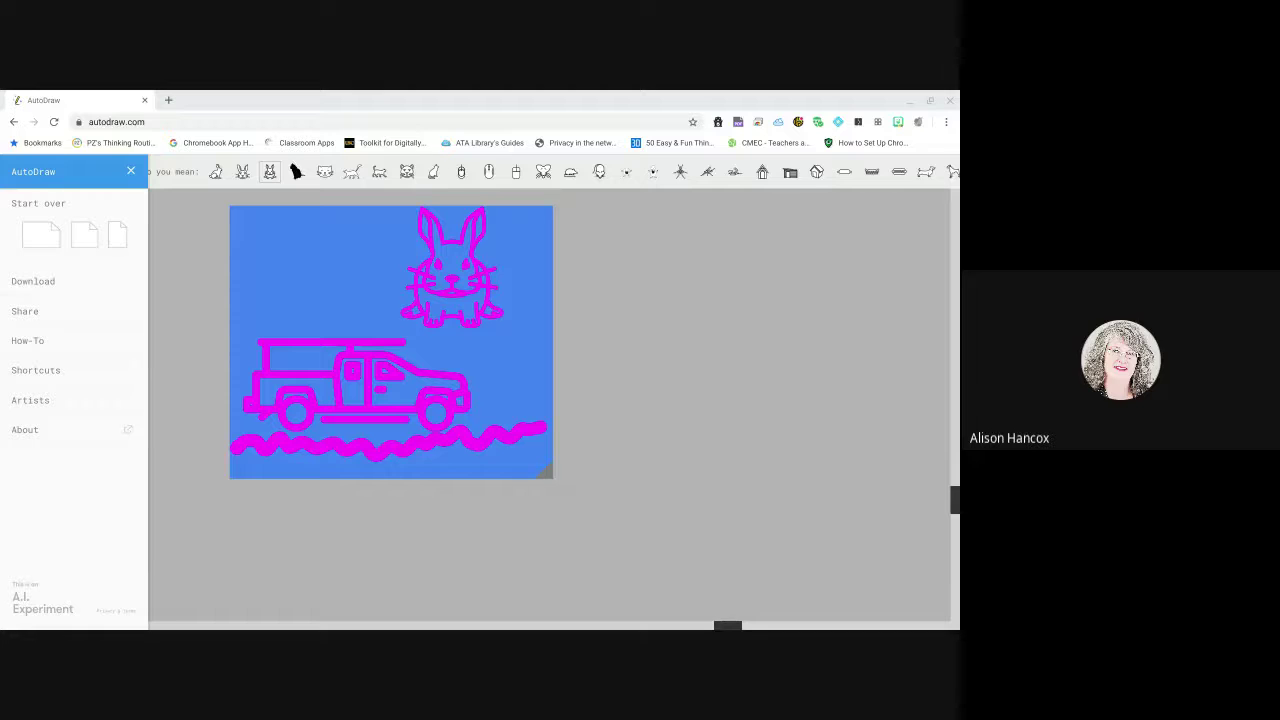
left_click(174, 121)
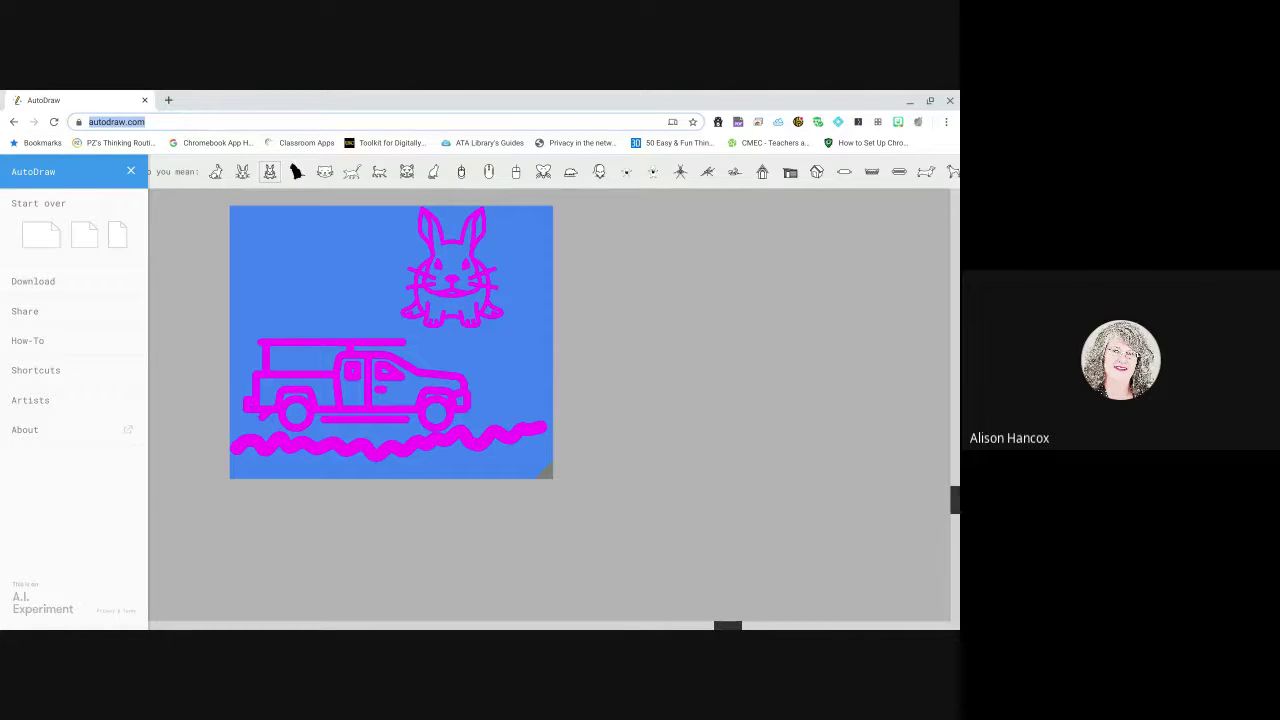
left_click(145, 420)
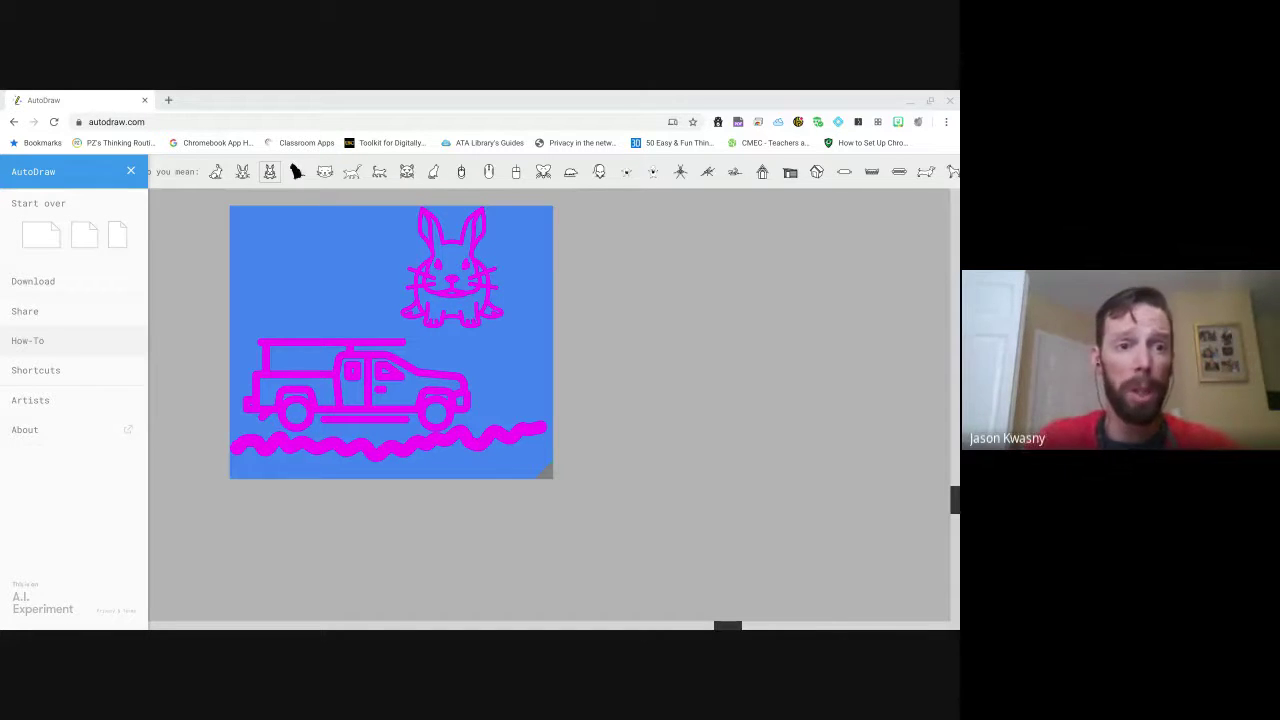
- Search the web for "canvas" in a new browser tab
left_click(168, 100)
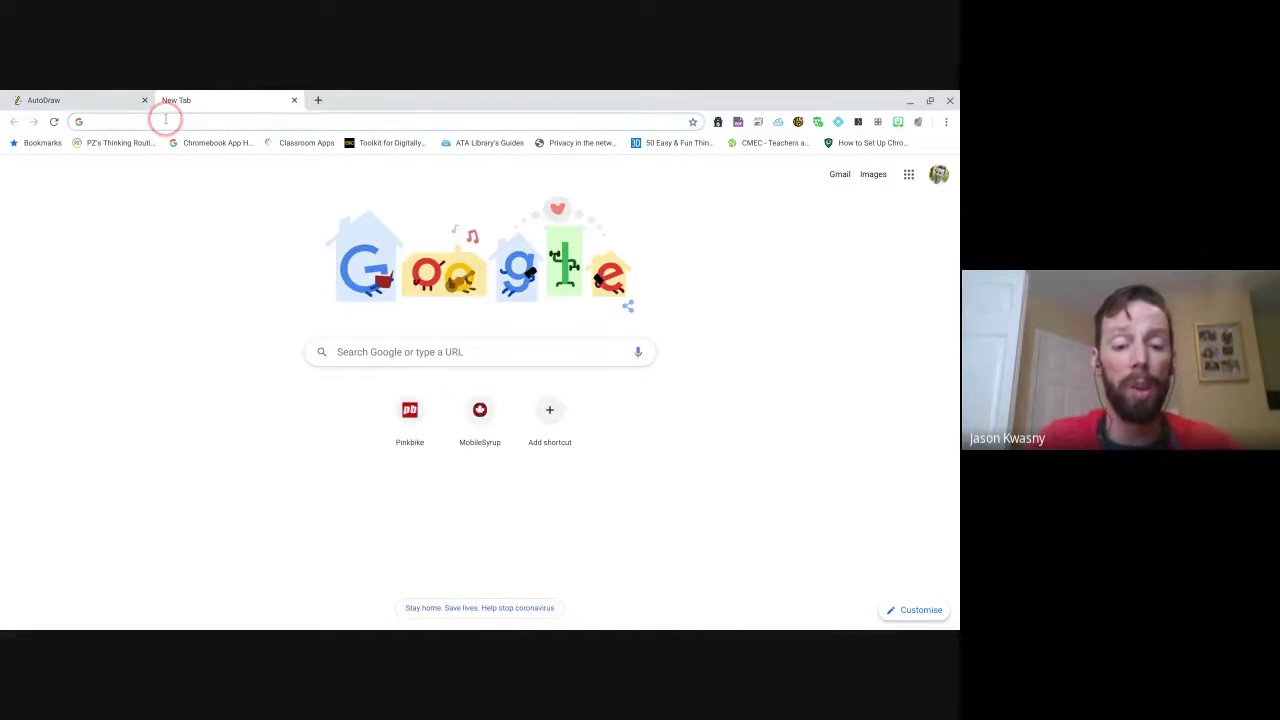
left_click(165, 119)
type("canvas")
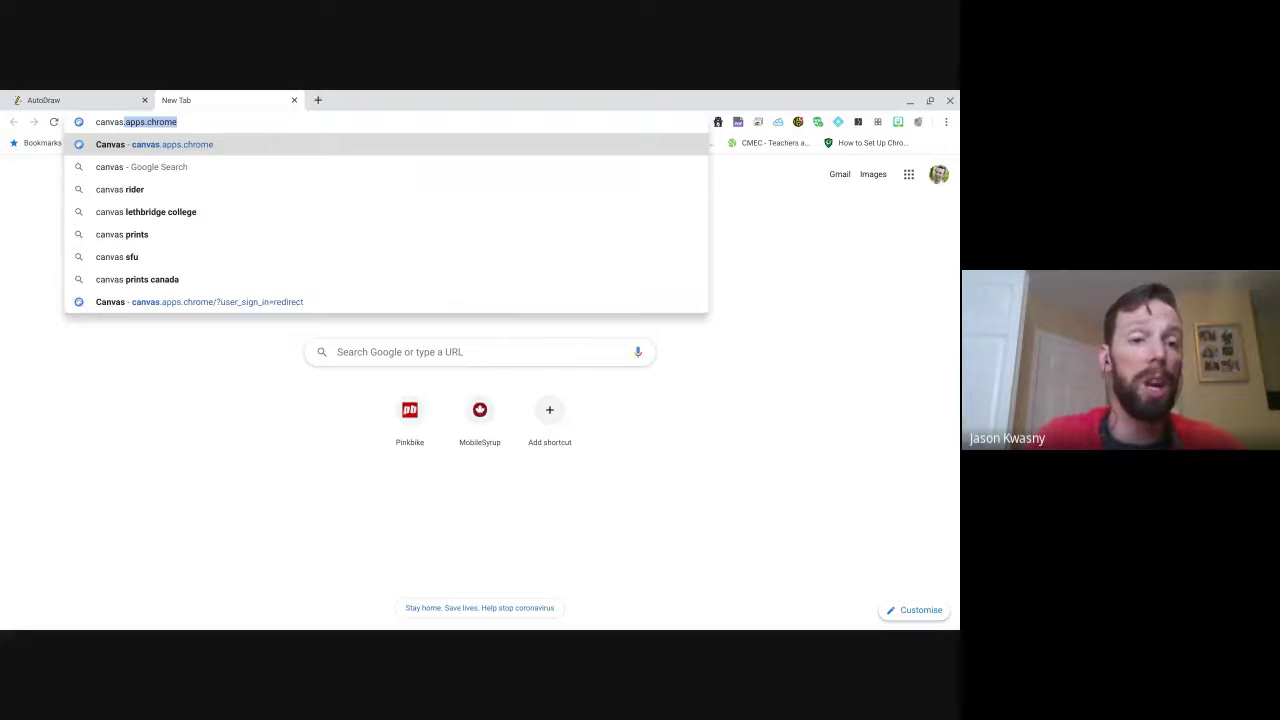
key("Delete")
key("Return")
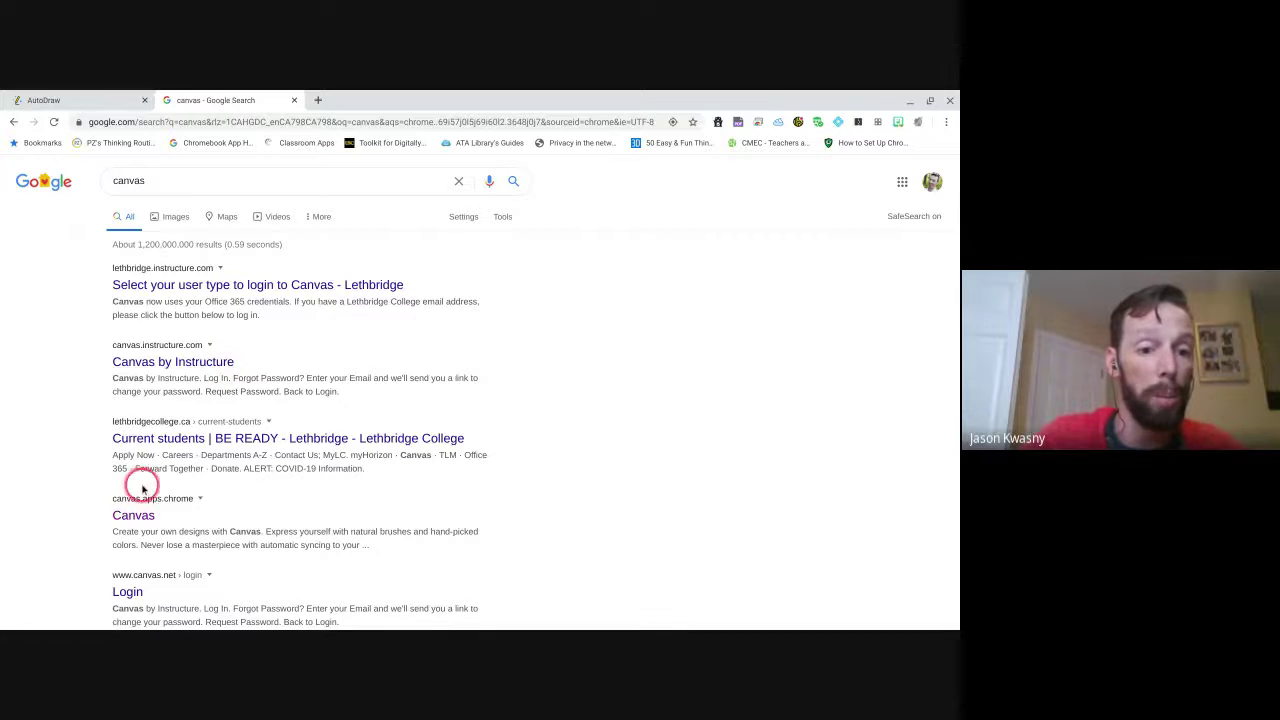
- Leave the mistakenly opened Canvas Network login page and open the Chrome Canvas drawing app at canvas.apps.chrome from the search results
left_click(128, 592)
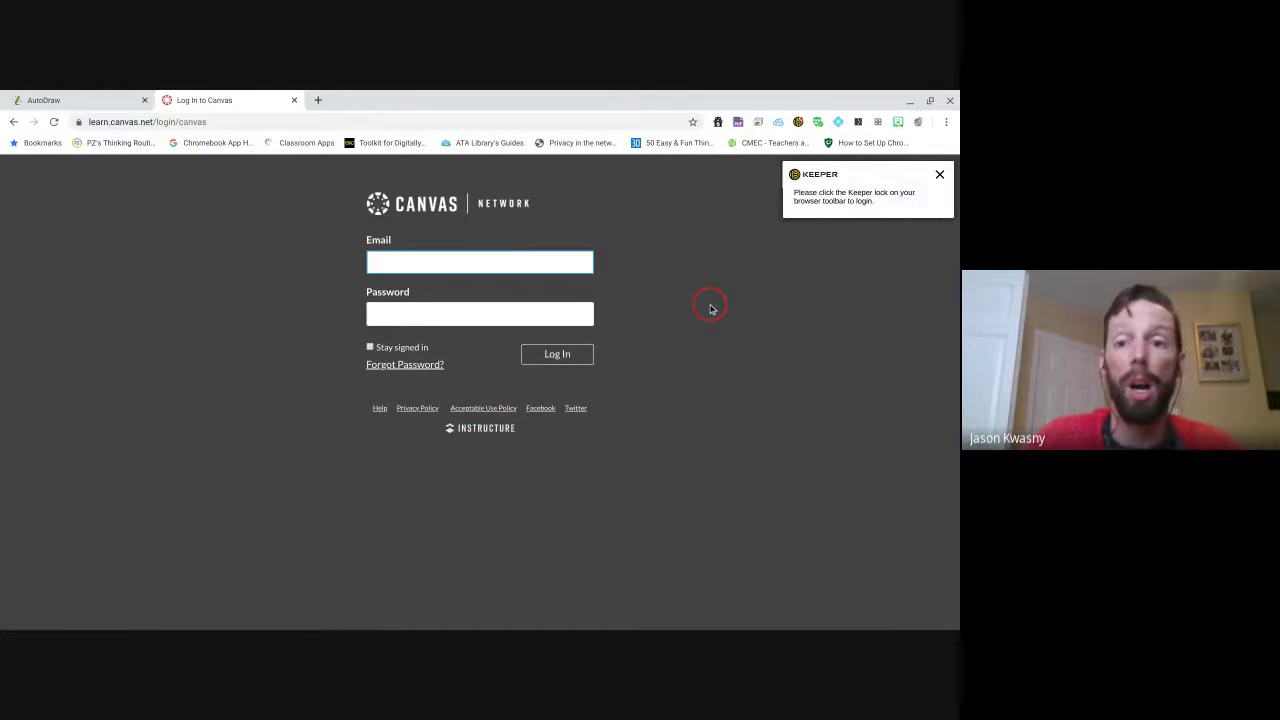
left_click(15, 122)
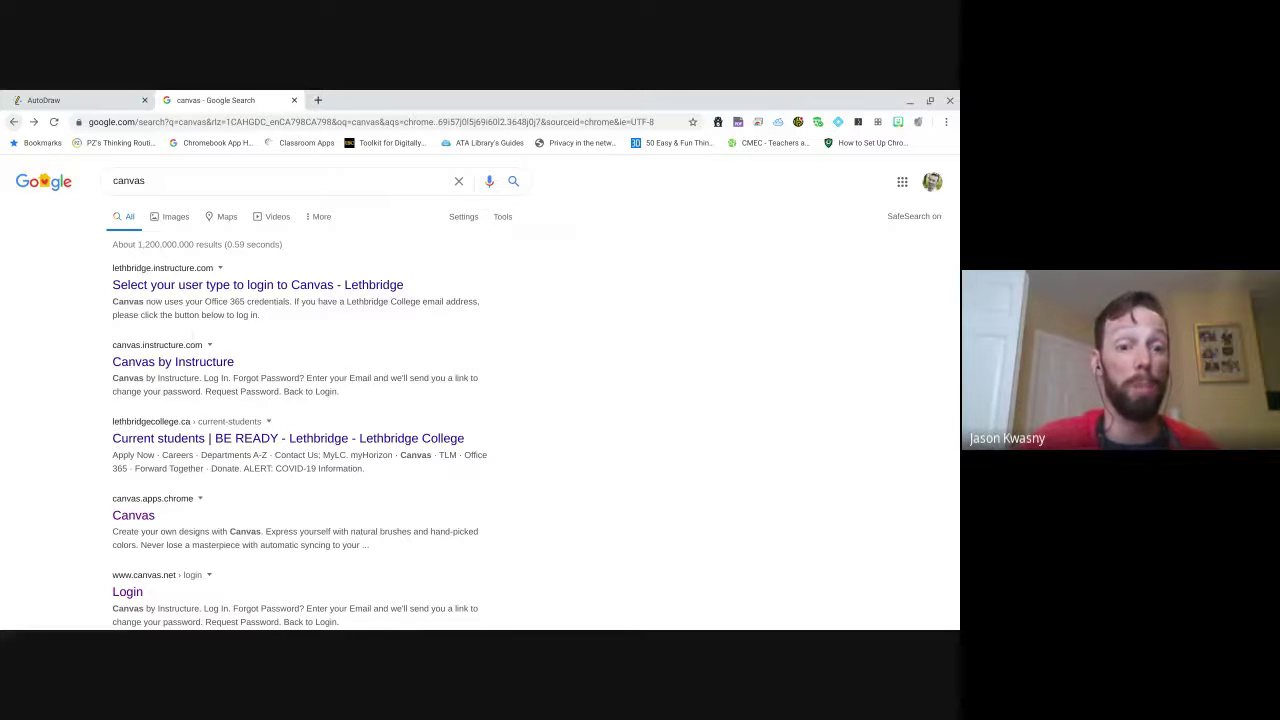
left_click(128, 517)
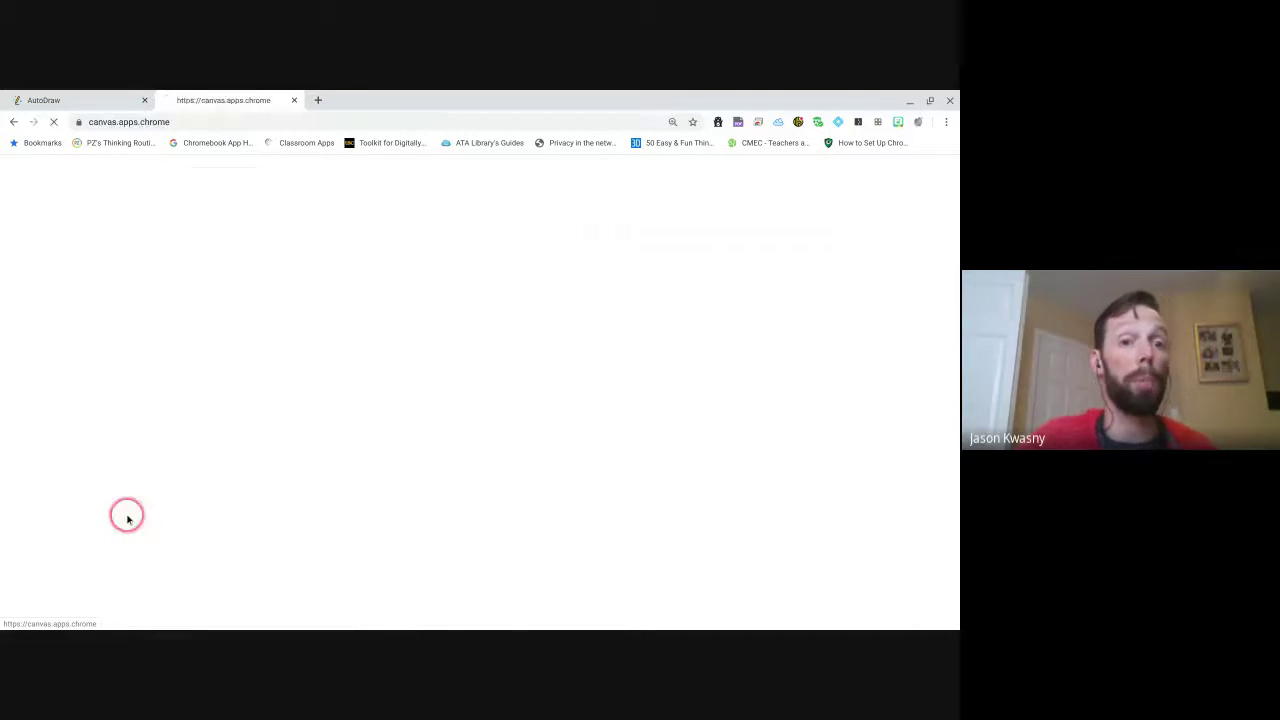
left_click(134, 121)
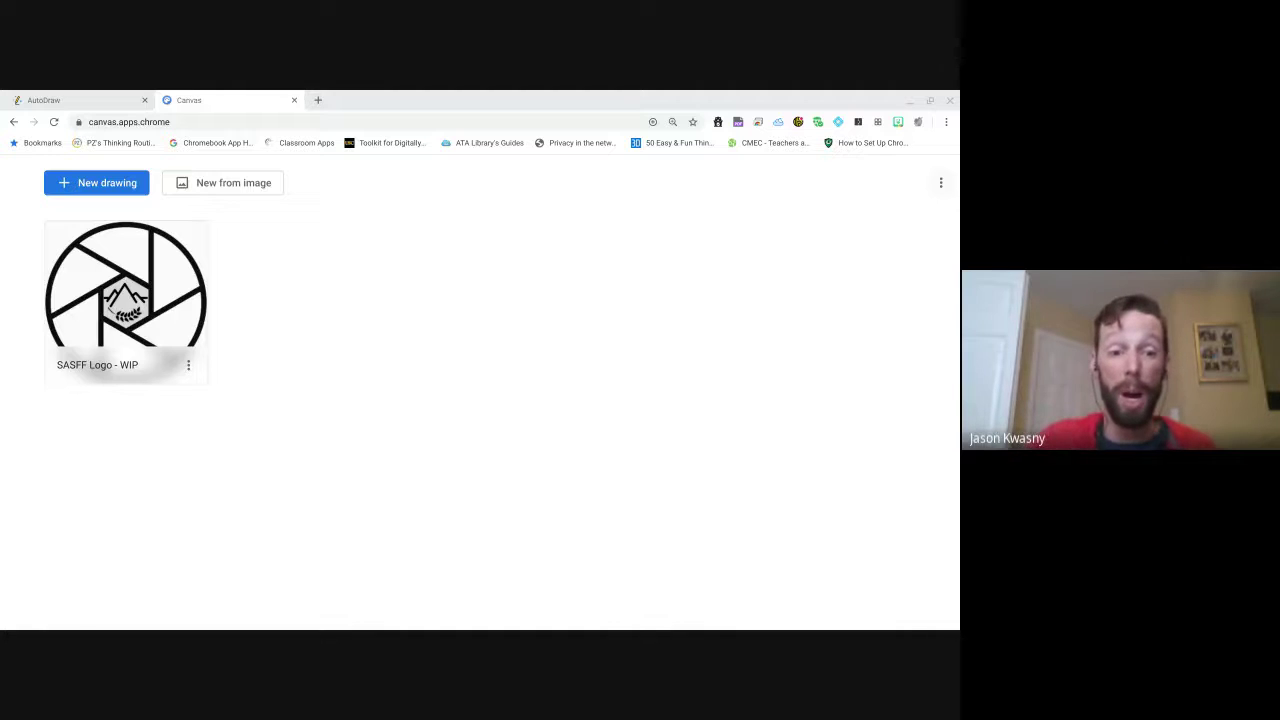
- Look through the Chromebook's full list of installed apps and return to the Canvas page
mouse_move(455, 628)
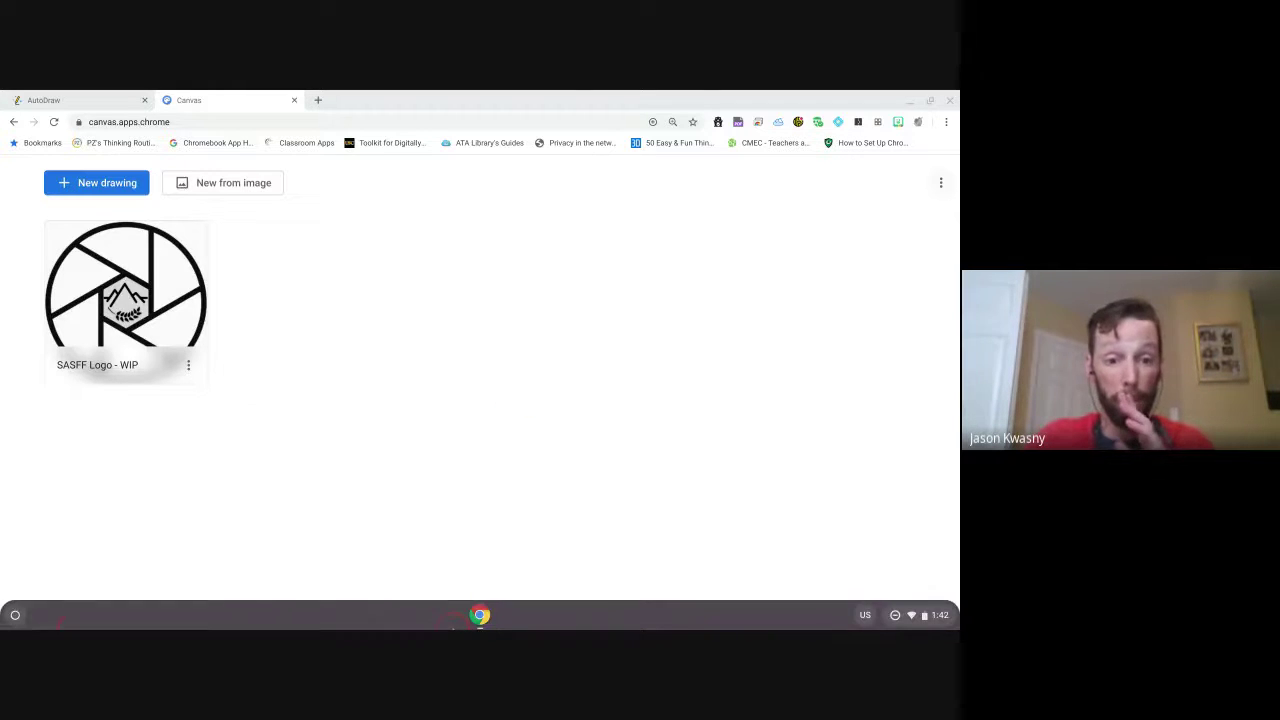
left_click(15, 615)
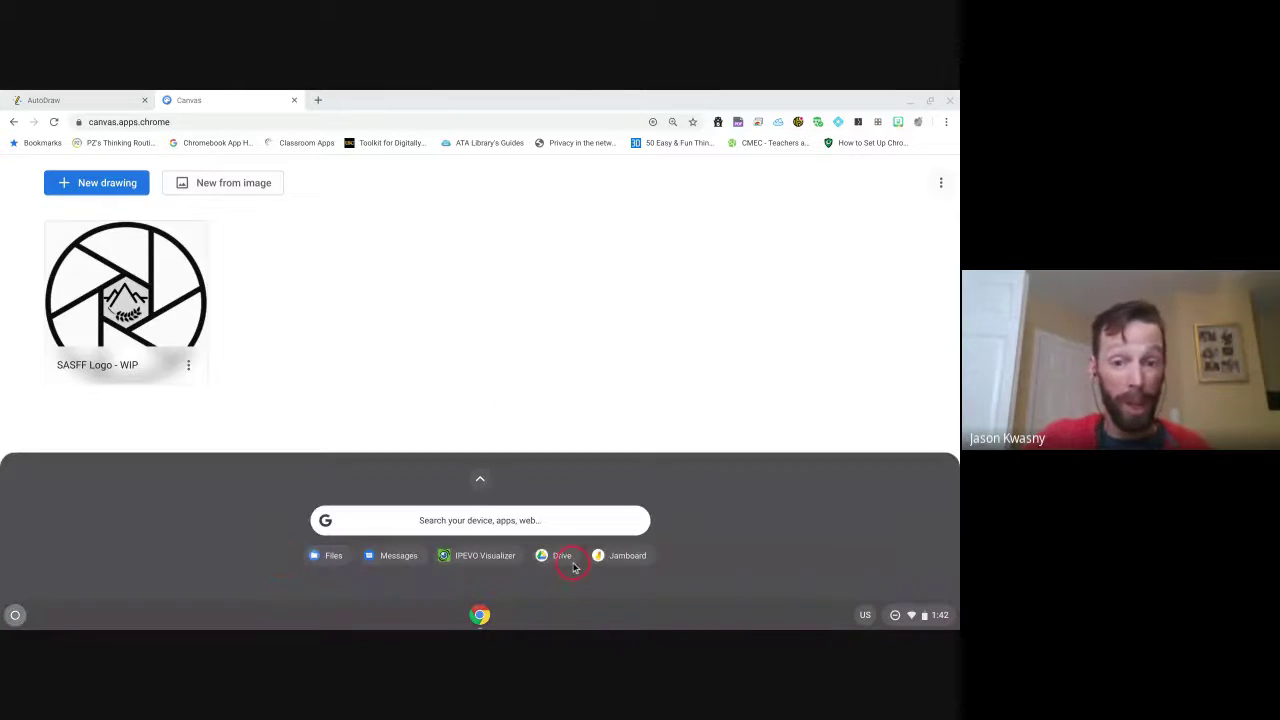
left_click(482, 476)
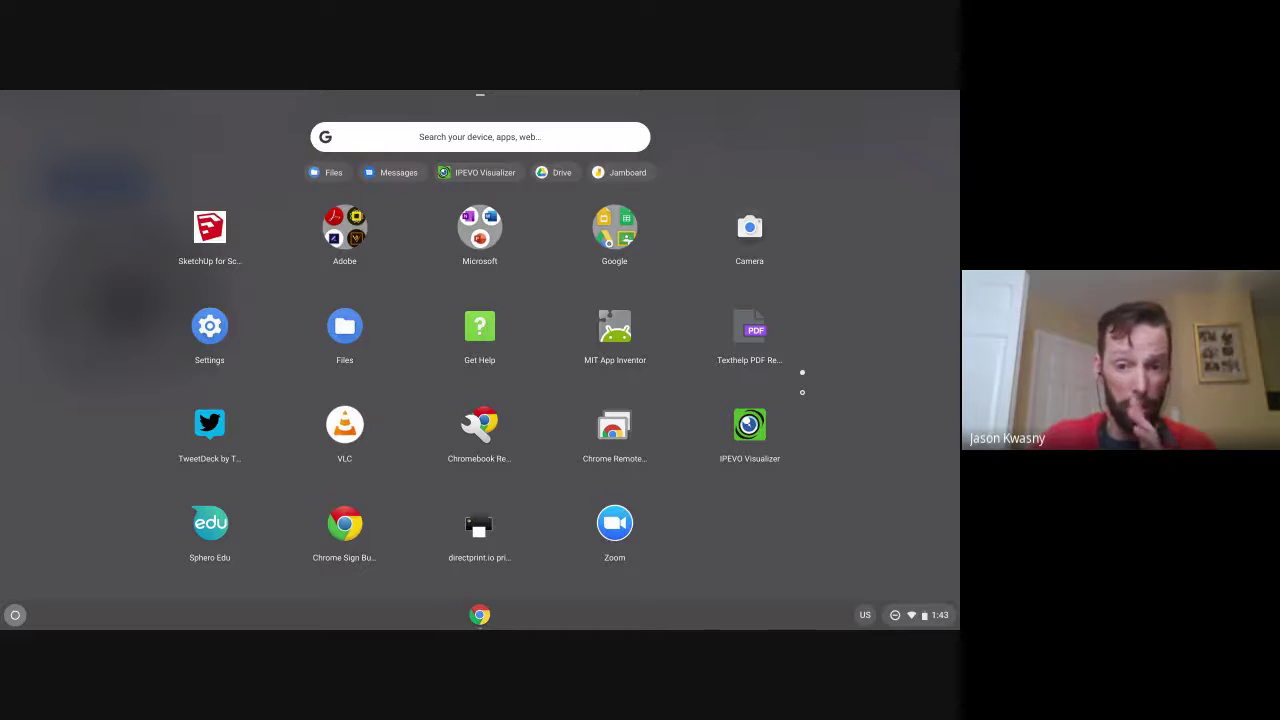
key("Escape")
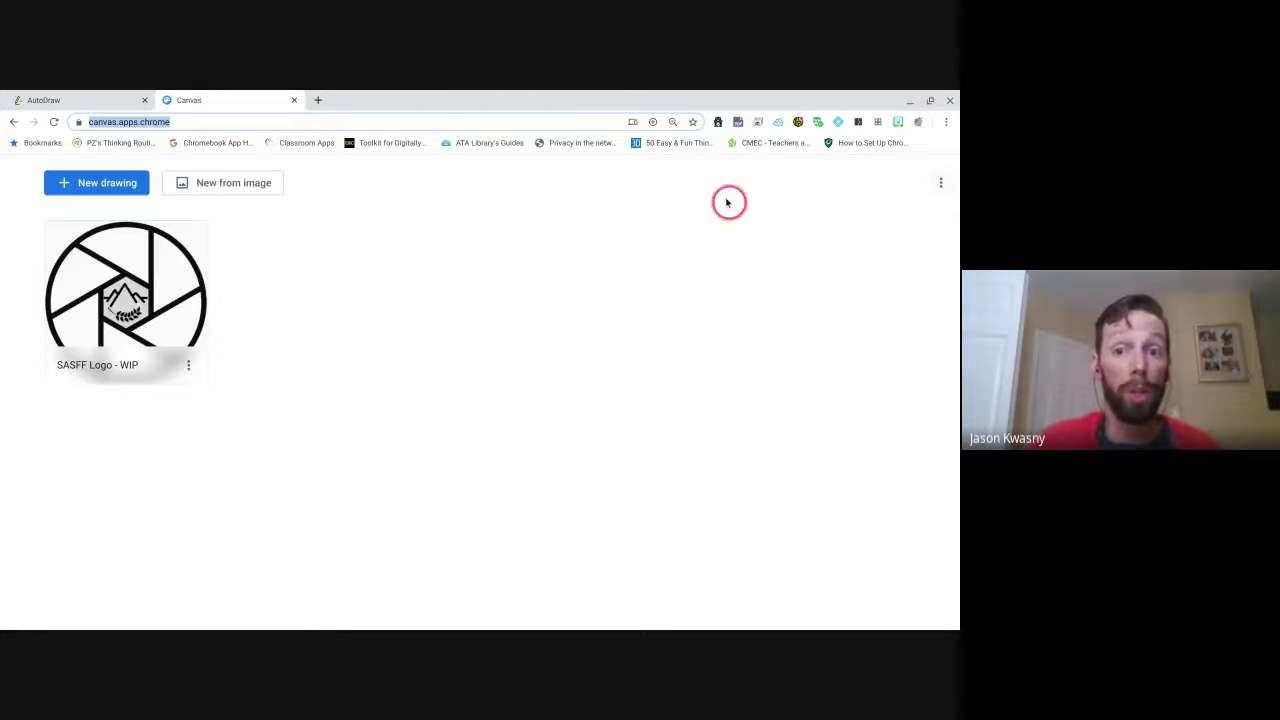
- Try enlarging the Canvas page to 200% zoom and reduce it again
key("ctrl+plus")
key("ctrl+plus")
key("ctrl+plus")
key("ctrl+plus")
key("ctrl+plus")
key("ctrl+plus")
key("ctrl+plus")
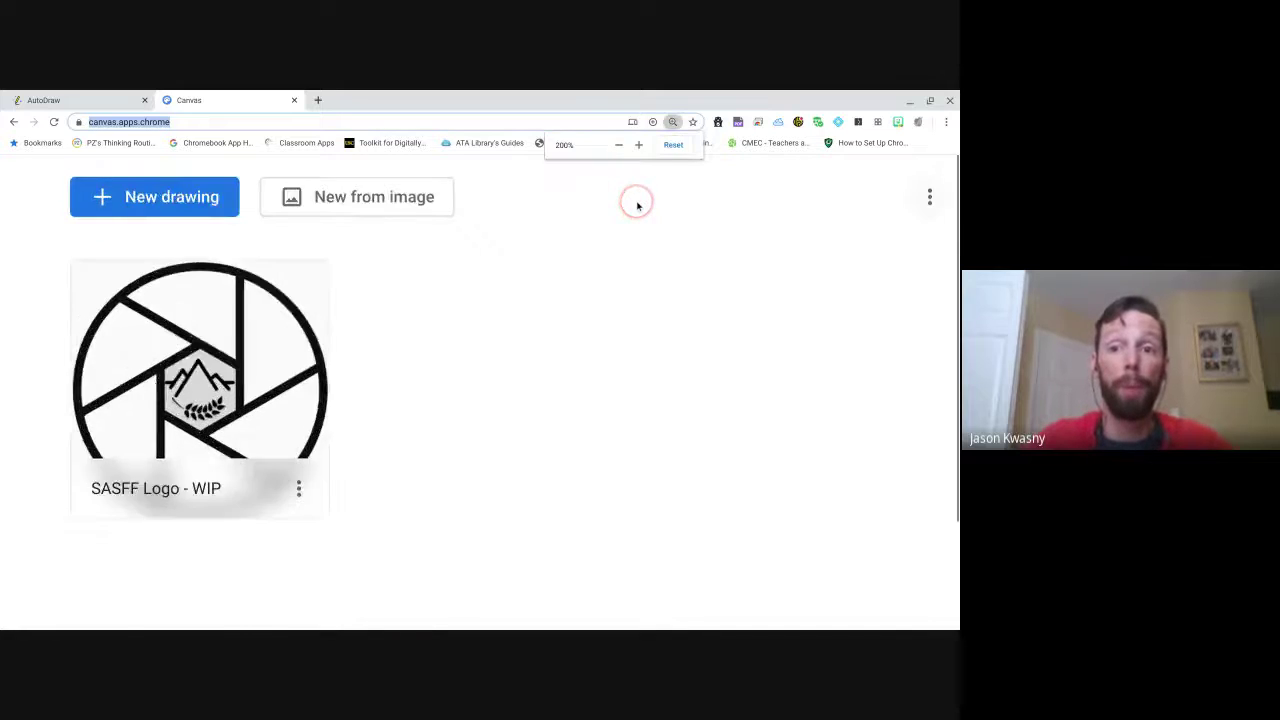
key("ctrl+minus")
key("ctrl+minus")
key("ctrl+minus")
key("ctrl+minus")
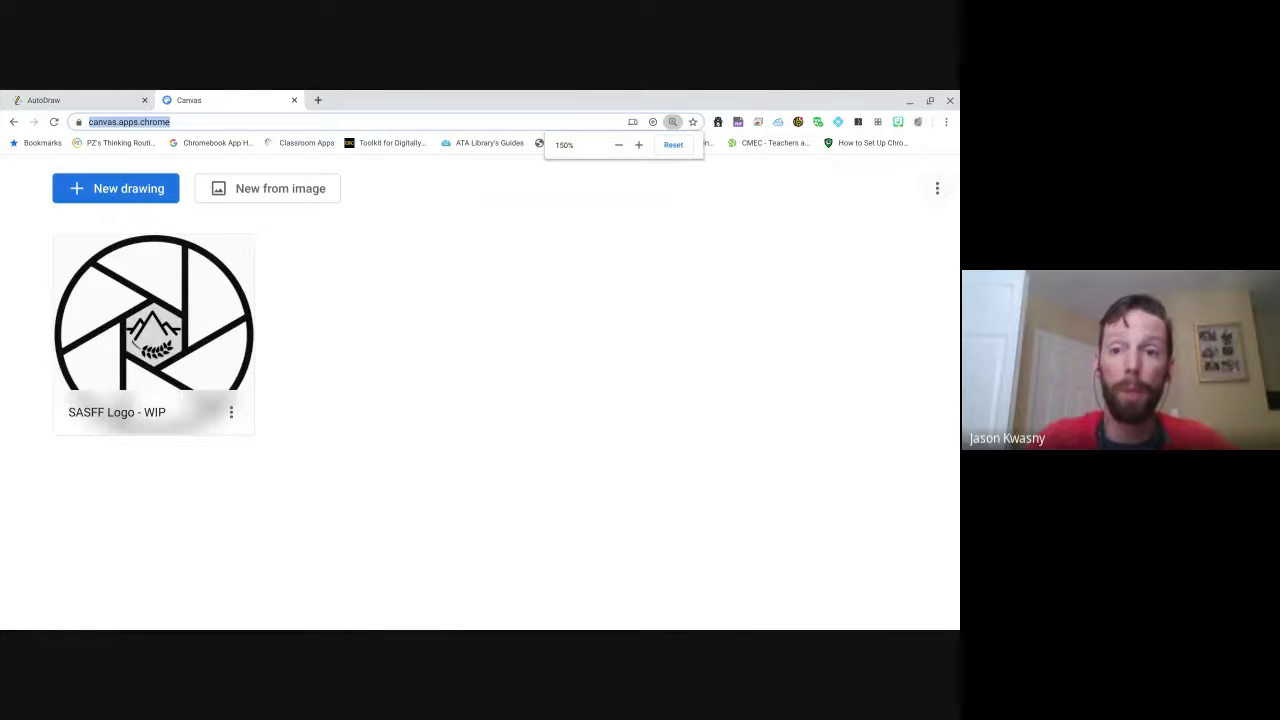
- Enlarge the whole device display by one level and reduce the Canvas page zoom to 110%
key("ctrl+shift+plus")
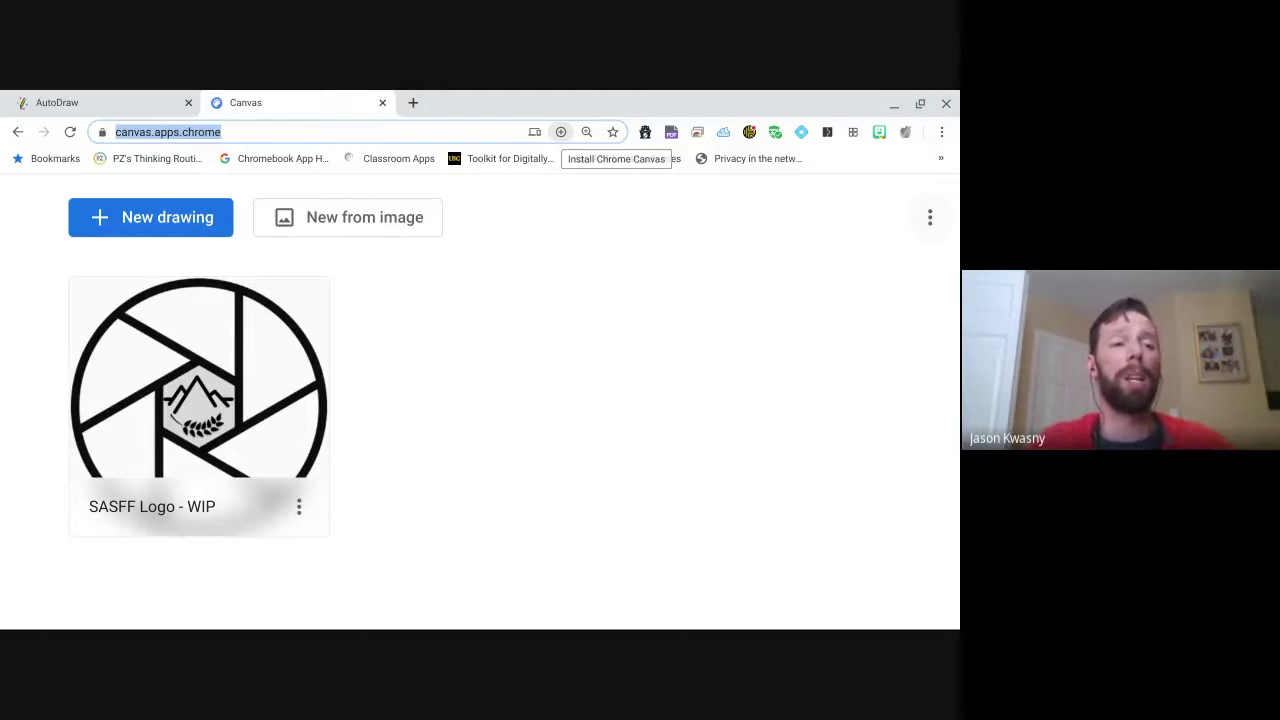
key("ctrl+minus")
key("ctrl+minus")
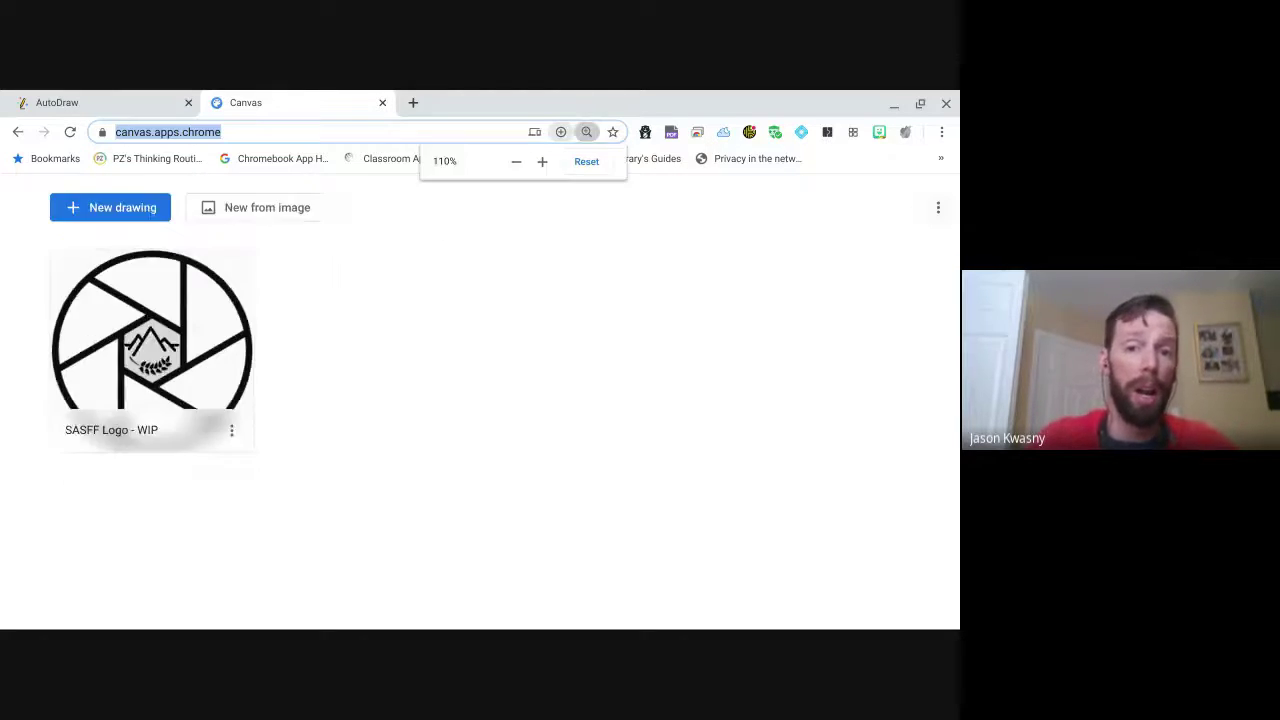
- Return the Canvas page zoom to 100% and reduce the device display size by two levels
key("ctrl+minus")
left_click(572, 232)
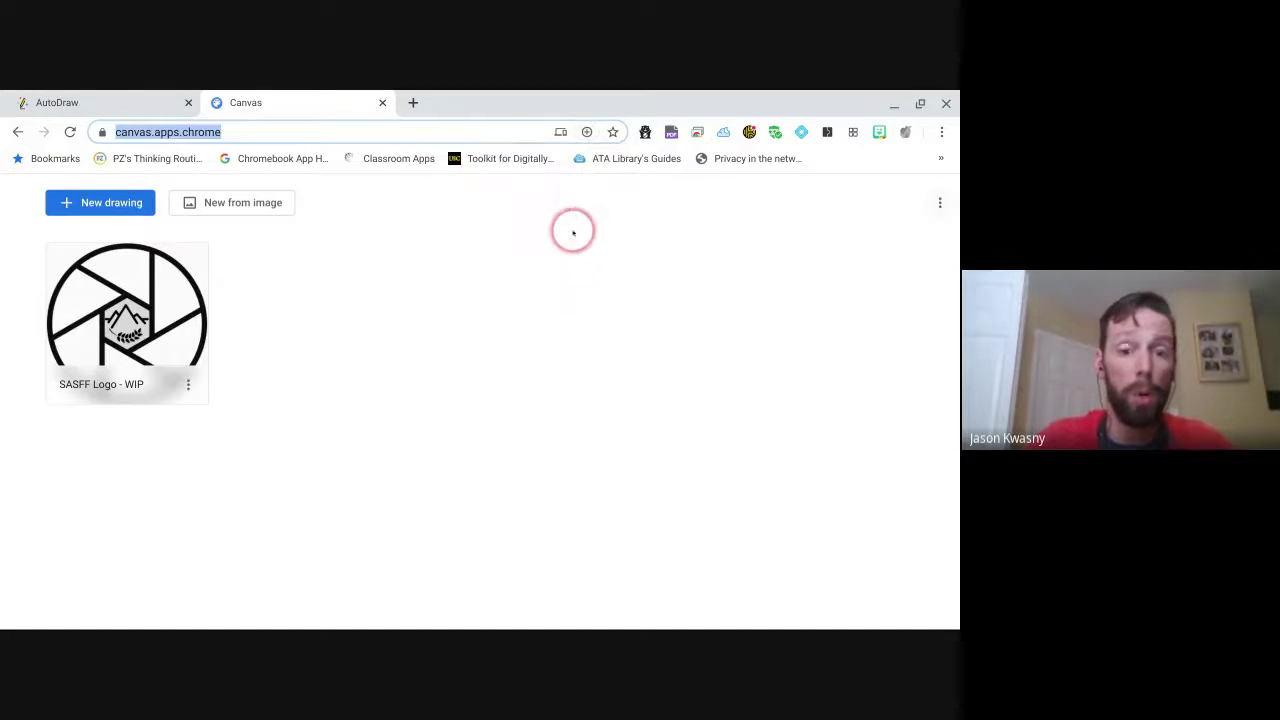
key("ctrl+shift+minus")
key("ctrl+shift+minus")
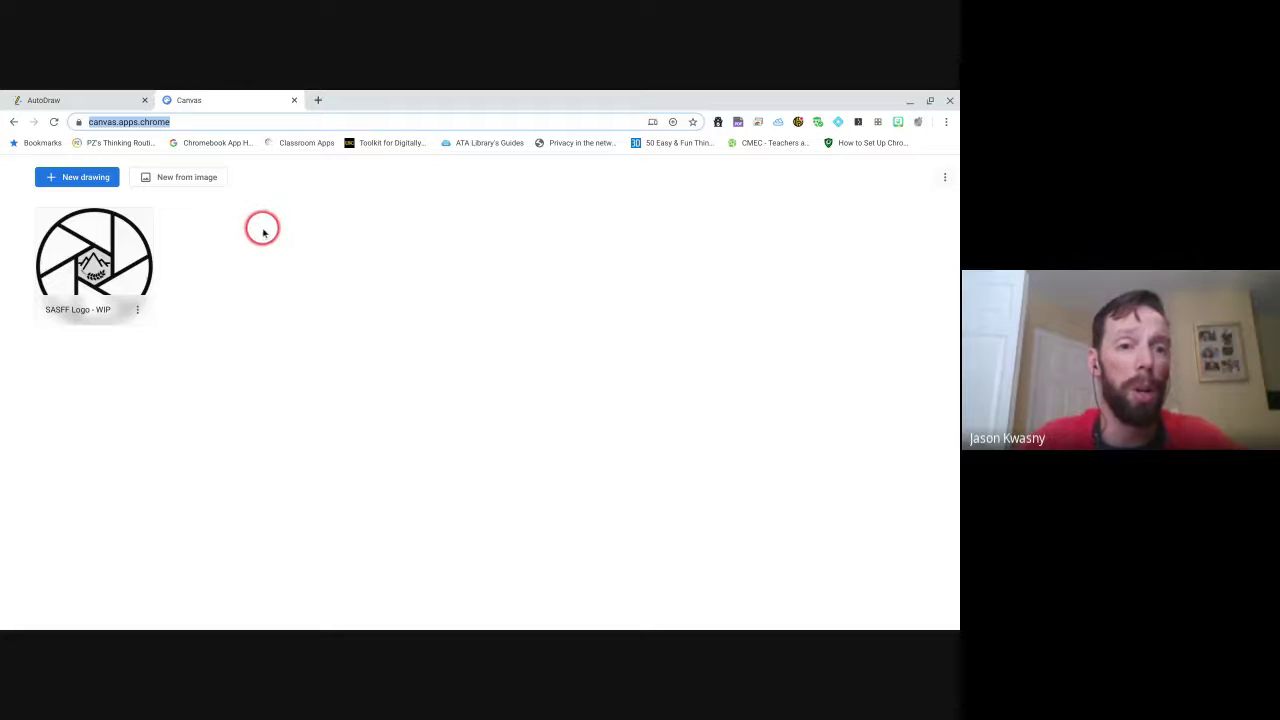
- Start a new blank drawing and go through the pencil, pen, marker, chalk and eraser tools in turn
left_click(88, 177)
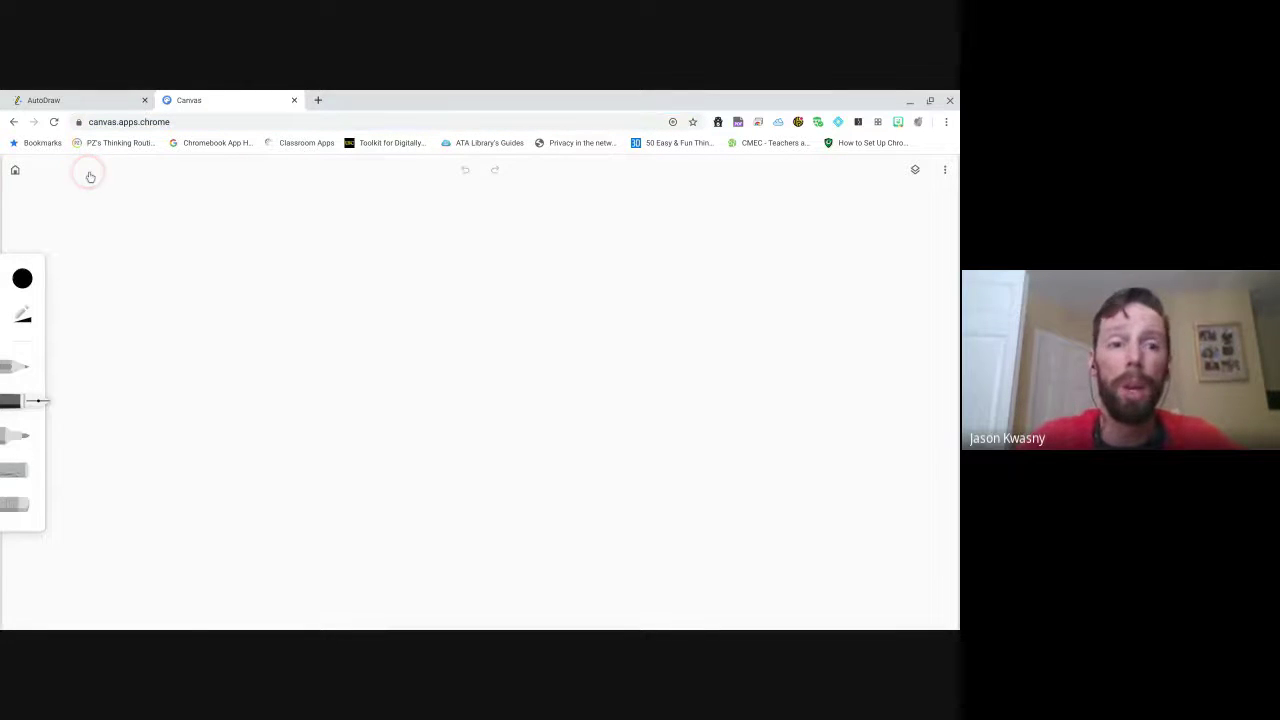
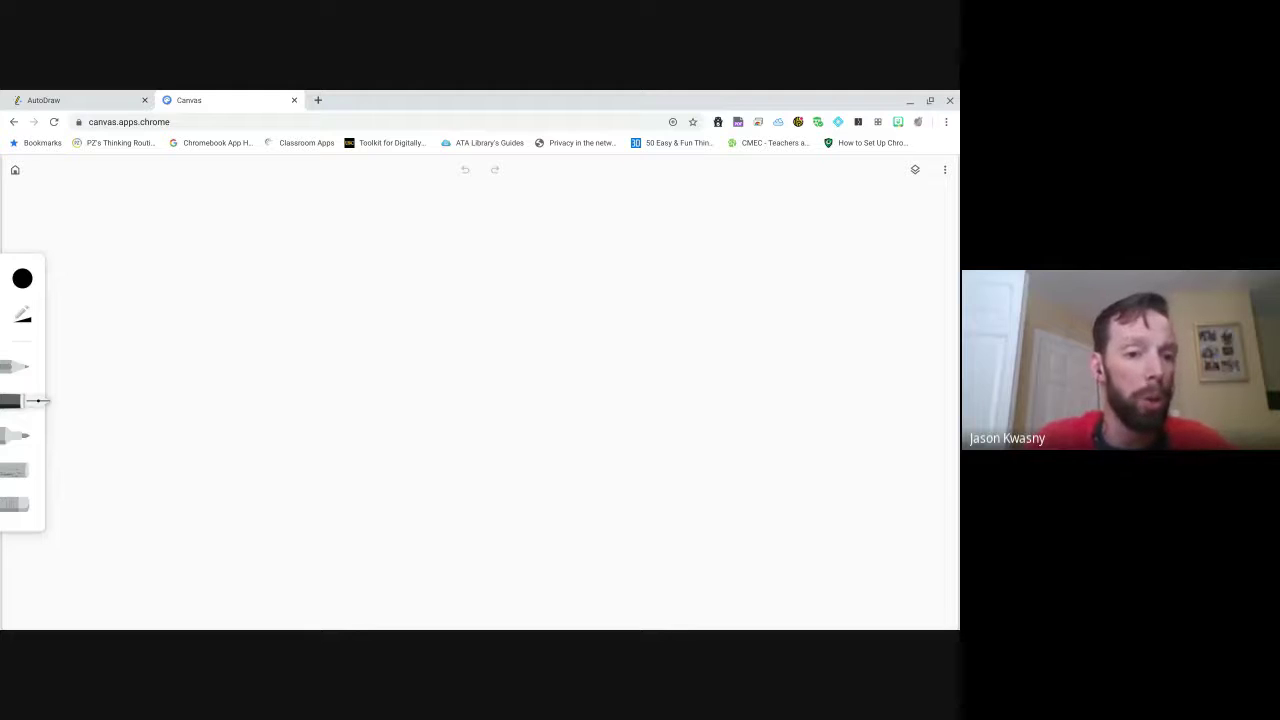
left_click(22, 370)
left_click(14, 400)
left_click(18, 433)
left_click(18, 469)
left_click(20, 496)
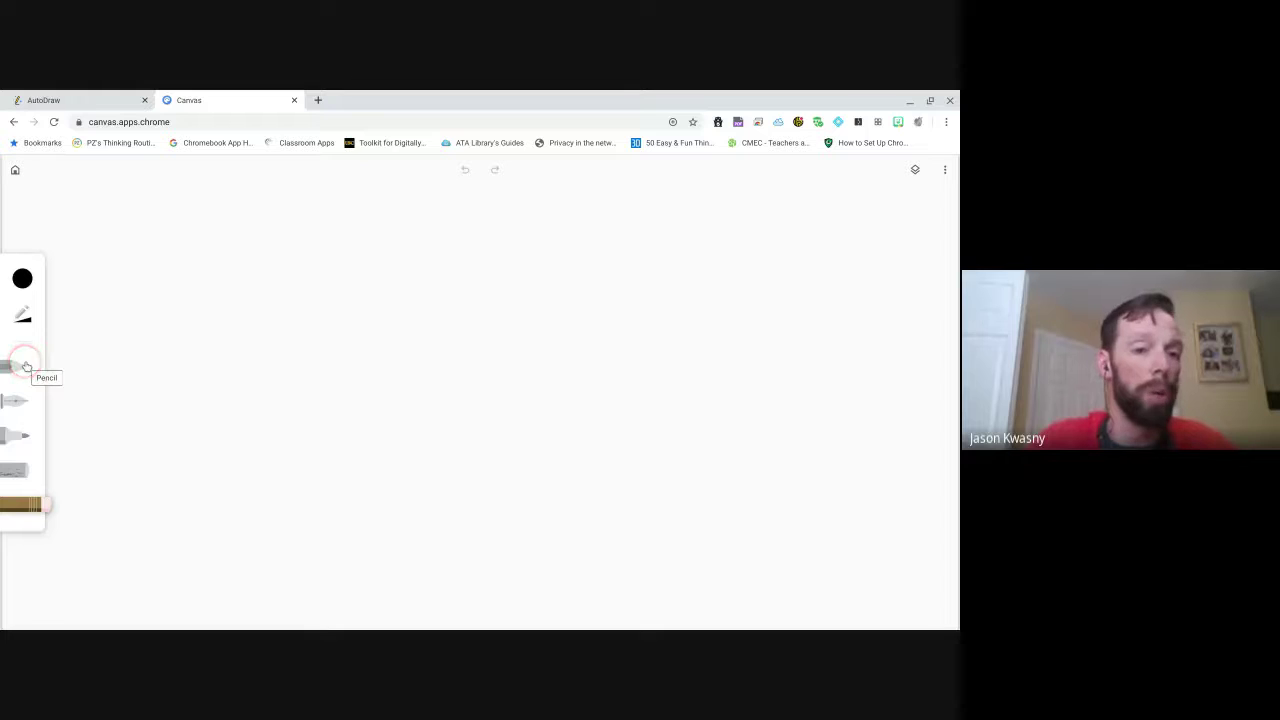
- Make the eraser slightly smaller in its size setting
left_click(24, 313)
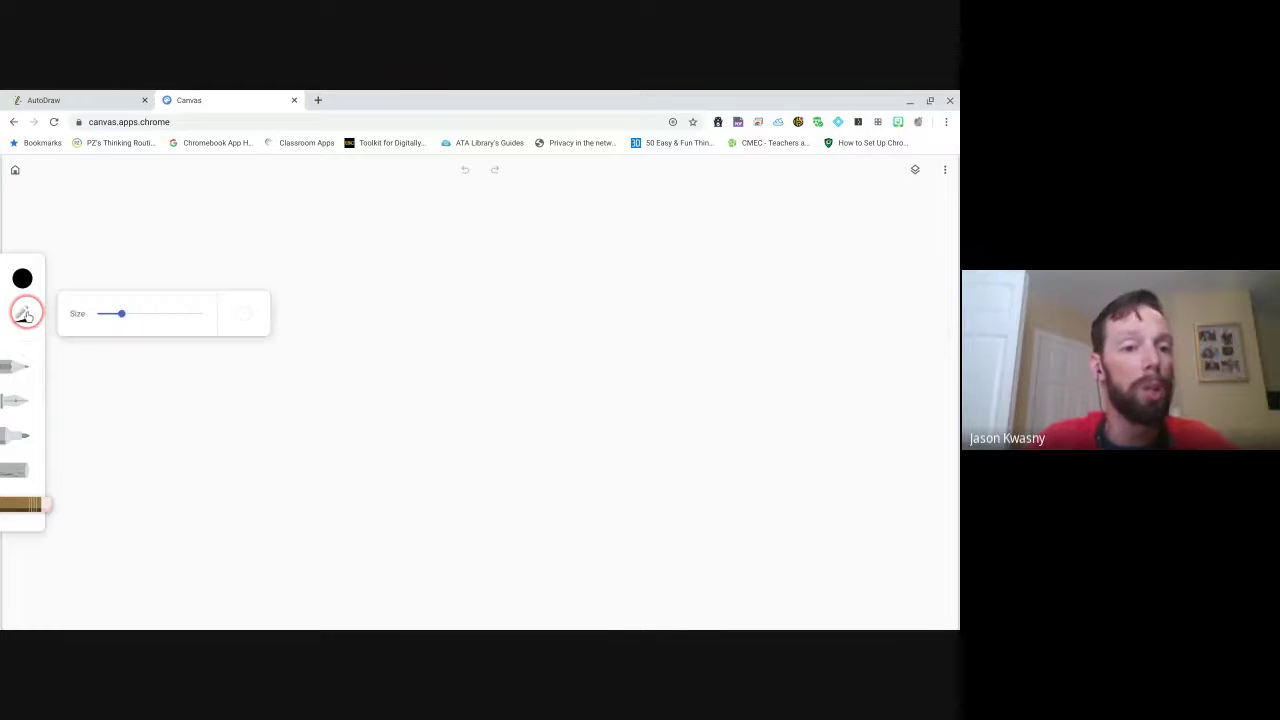
left_click(121, 314)
mouse_move(122, 314)
left_mouse_down()
mouse_move(197, 314)
mouse_move(115, 318)
left_mouse_up()
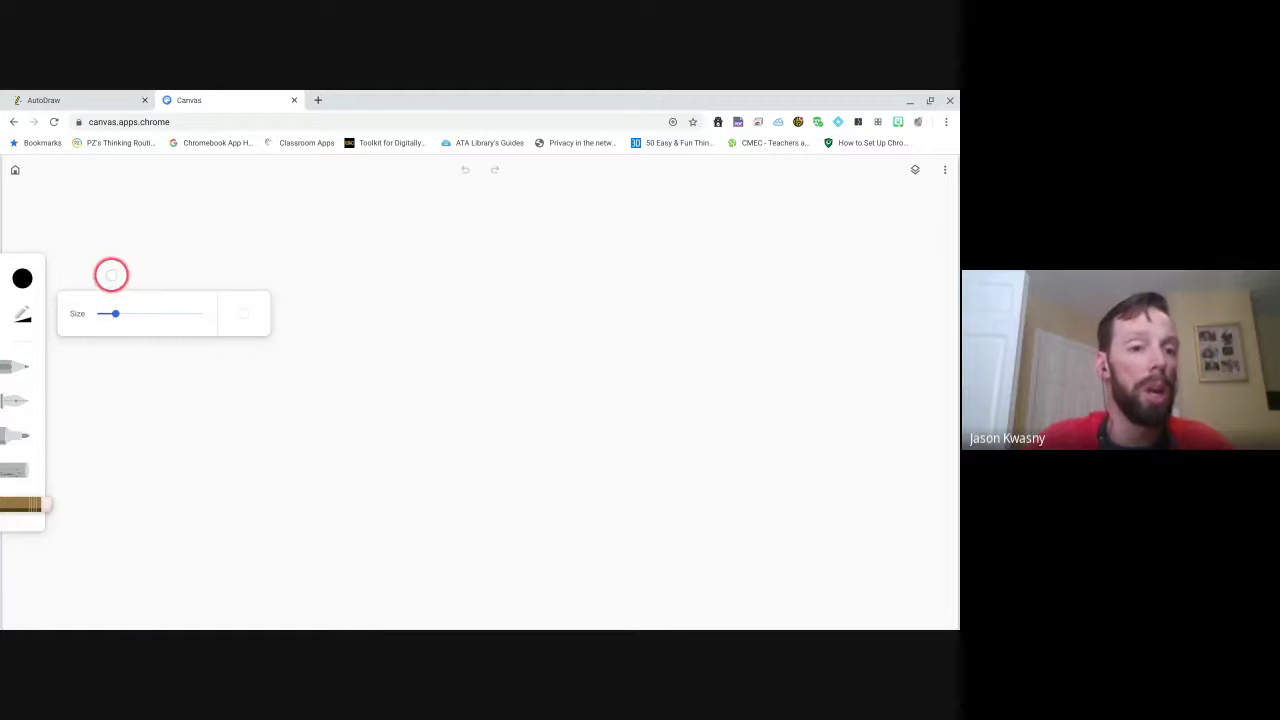
- Look at the preset colour palette and the custom colour picker with its hex field, and close the colour options
left_click(22, 279)
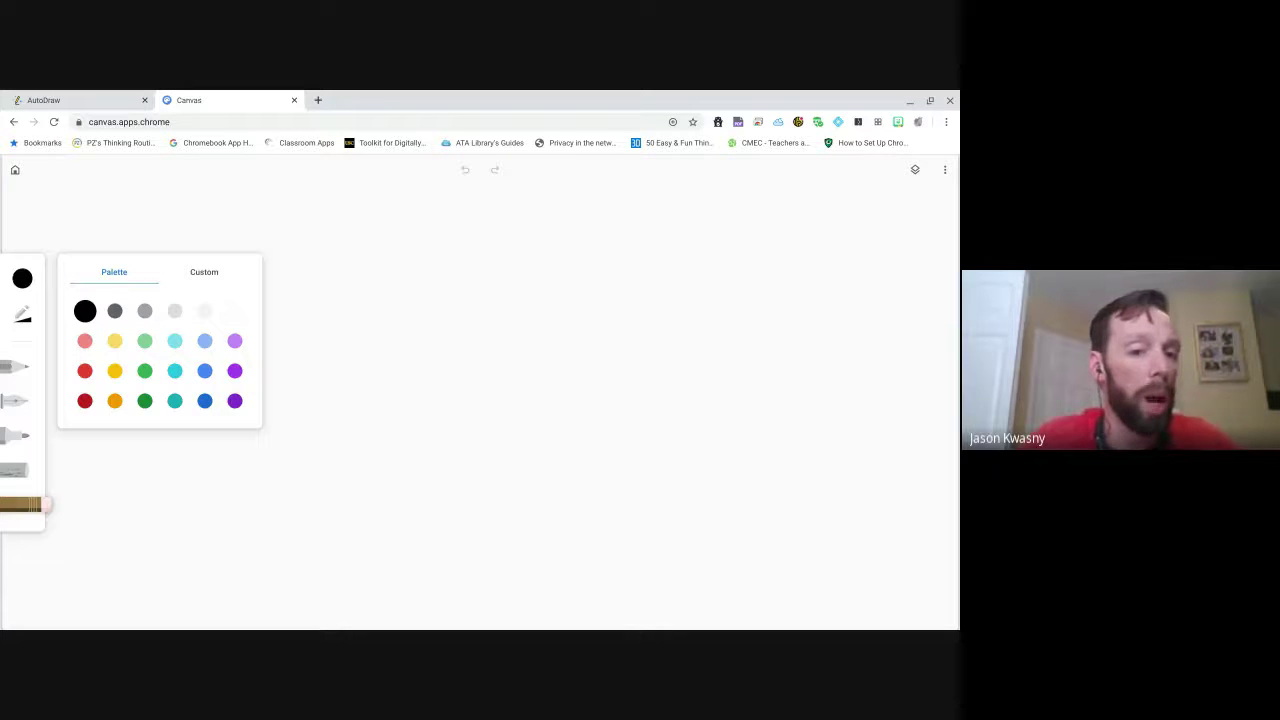
left_click(205, 276)
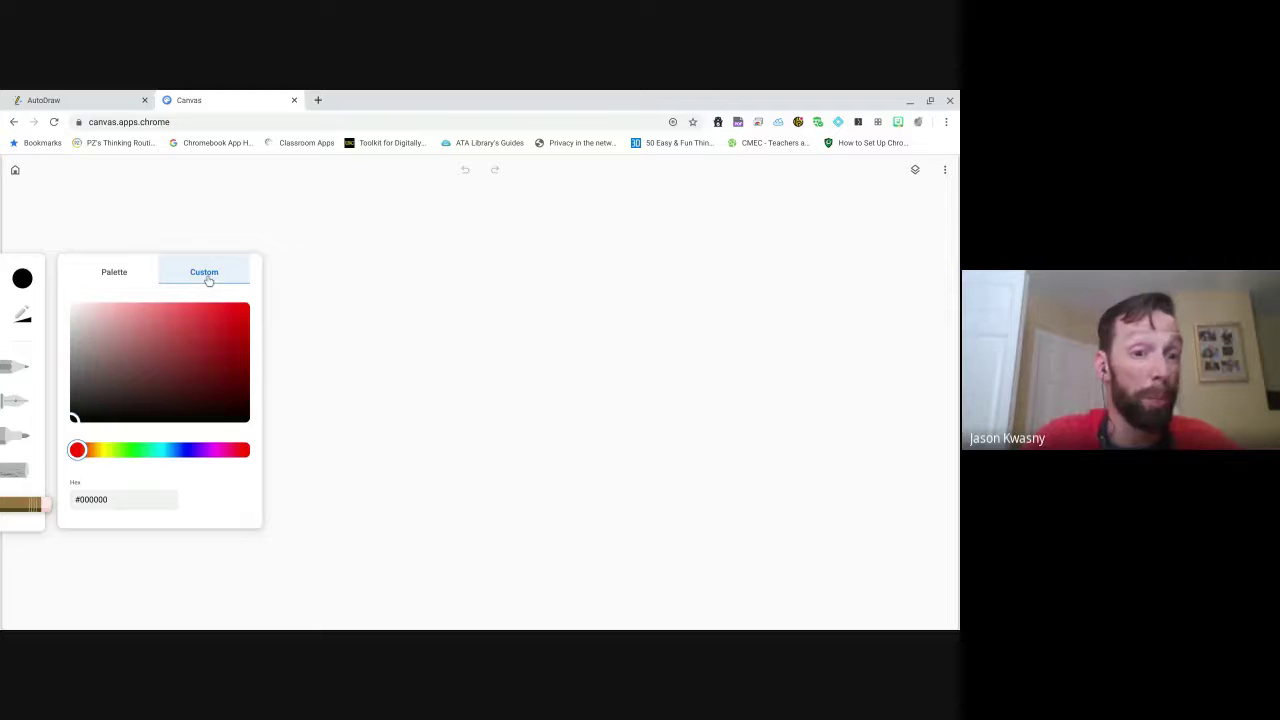
left_click(105, 487)
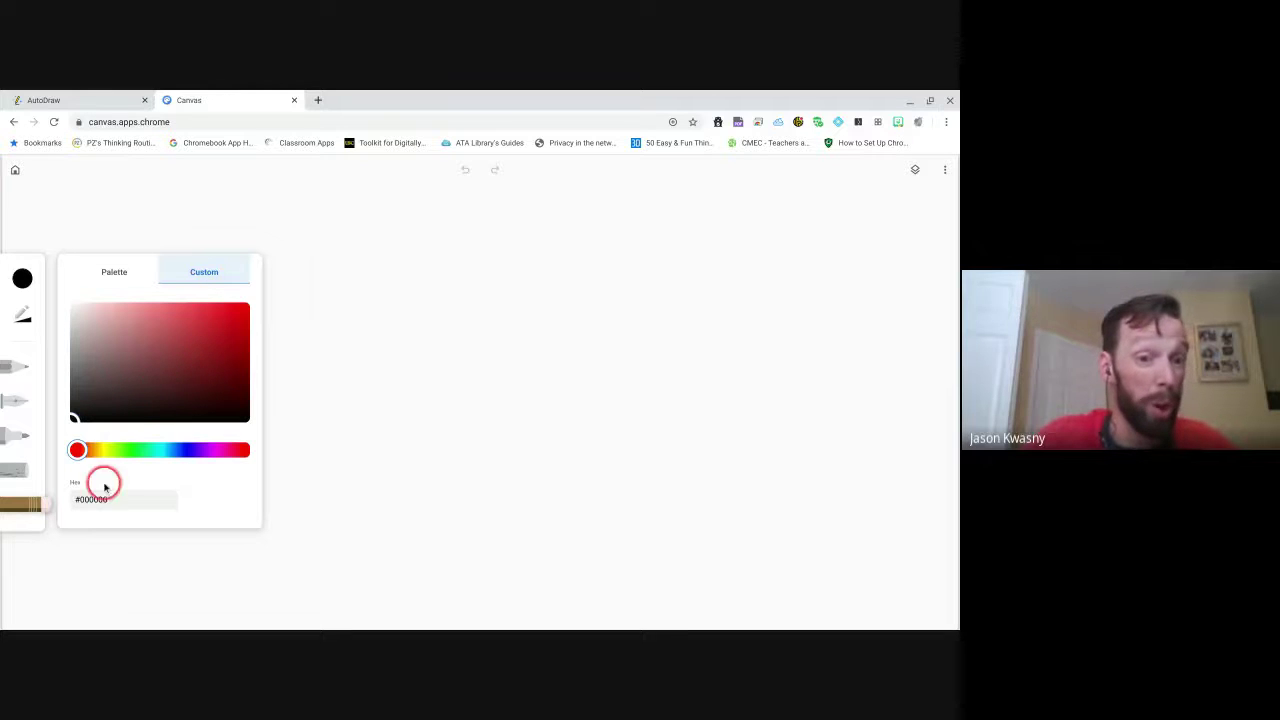
left_click(191, 362)
left_click(120, 500)
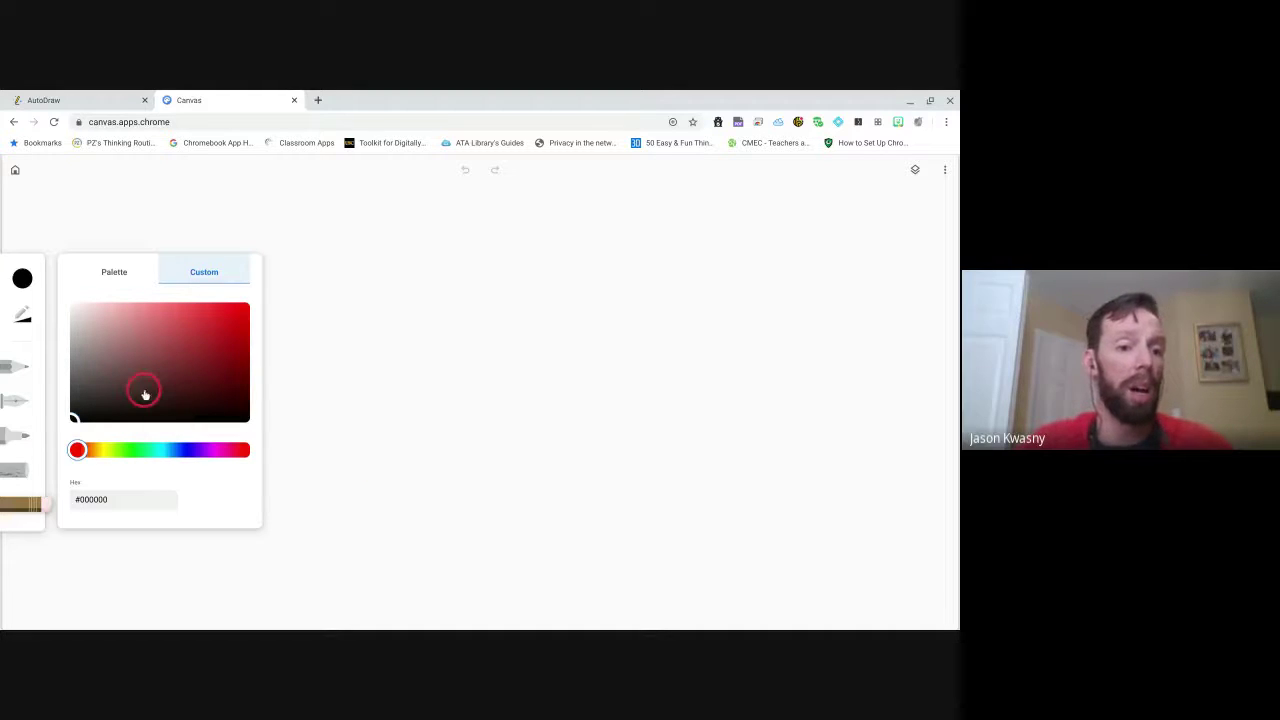
left_click(26, 282)
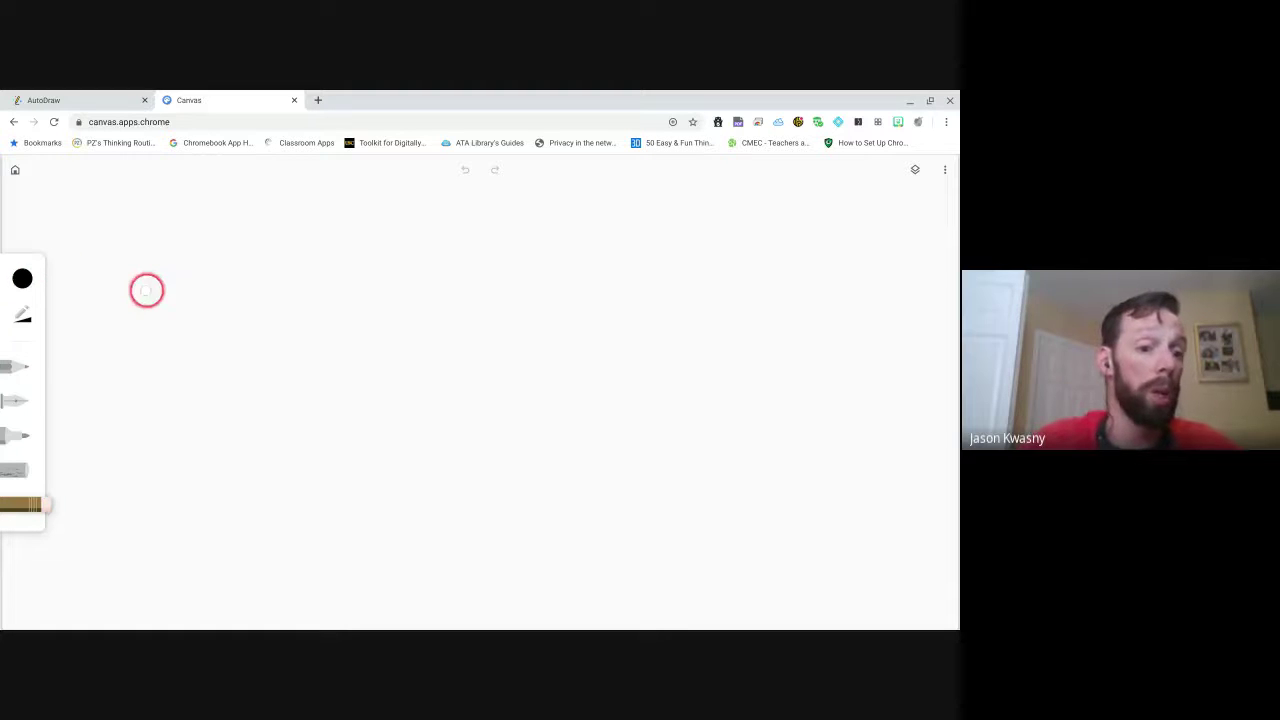
- Draw two overlapping wavy pencil lines and a taller wavy pen line over them in black
left_click(12, 366)
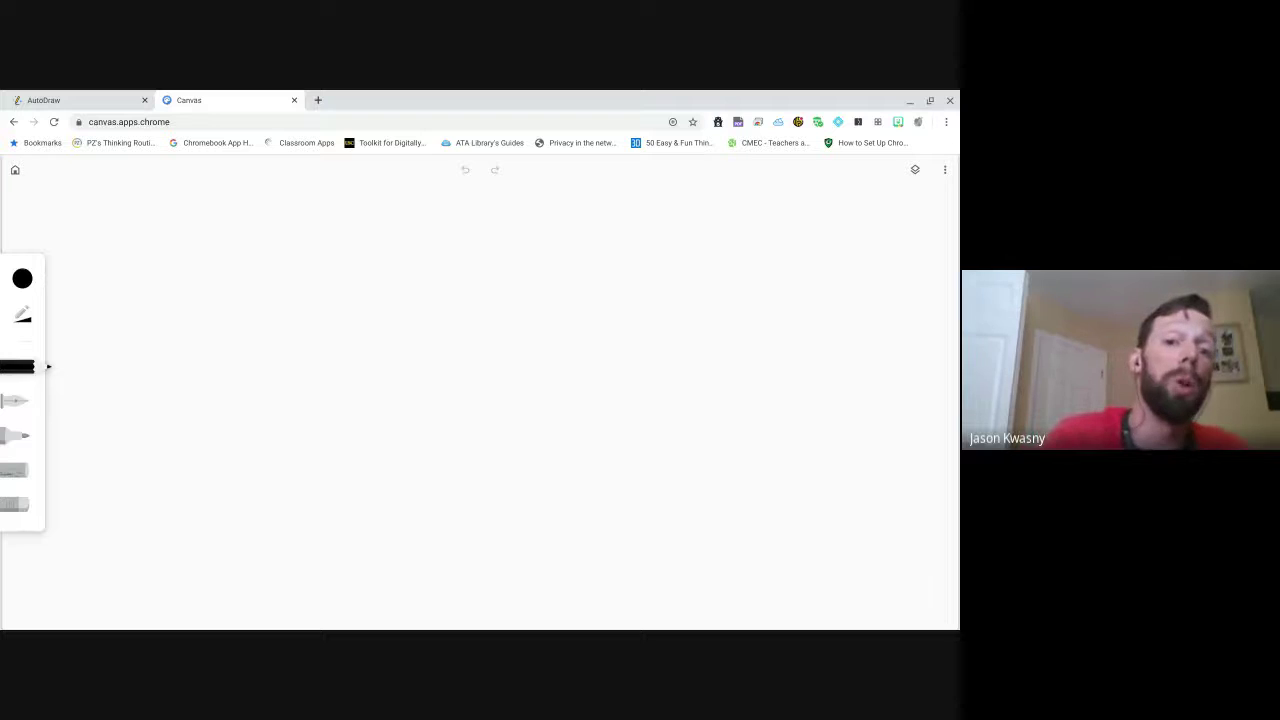
mouse_move(217, 375)
left_mouse_down()
mouse_move(329, 362)
mouse_move(375, 296)
left_mouse_up()
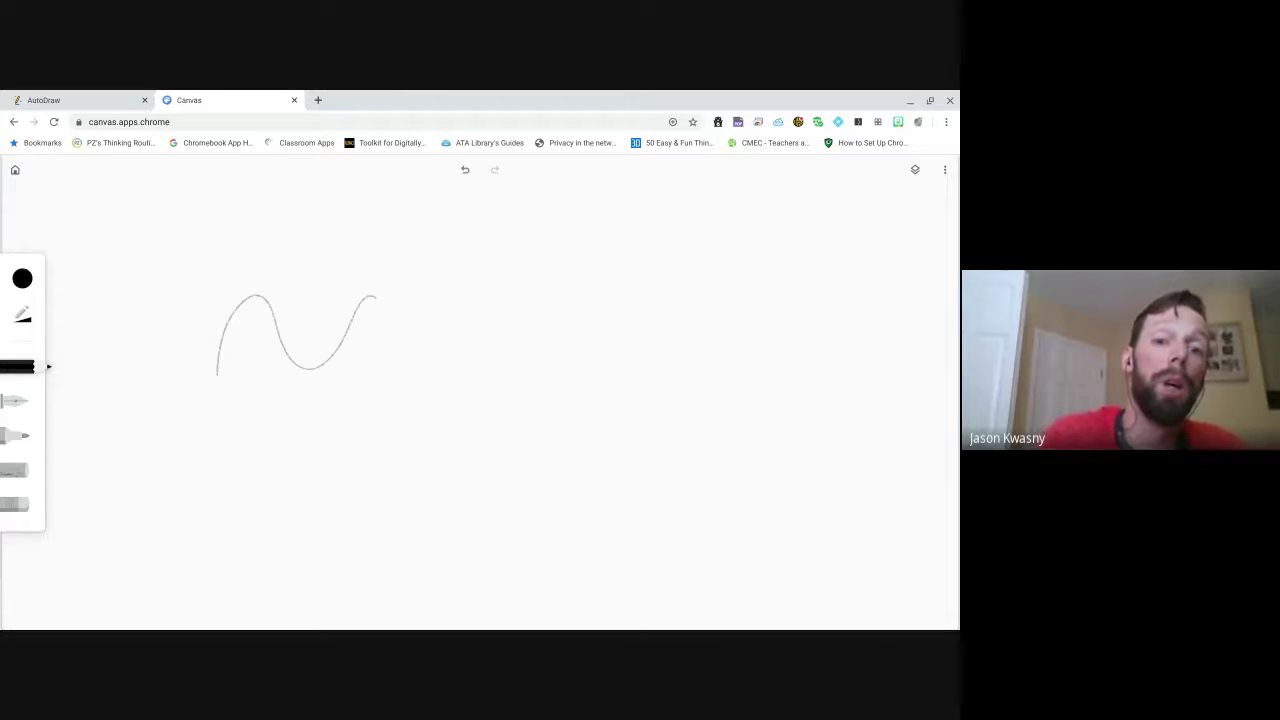
left_click_drag(231, 384, 362, 304)
left_click(15, 400)
mouse_move(243, 388)
left_mouse_down()
mouse_move(278, 265)
mouse_move(372, 372)
mouse_move(405, 312)
left_mouse_up()
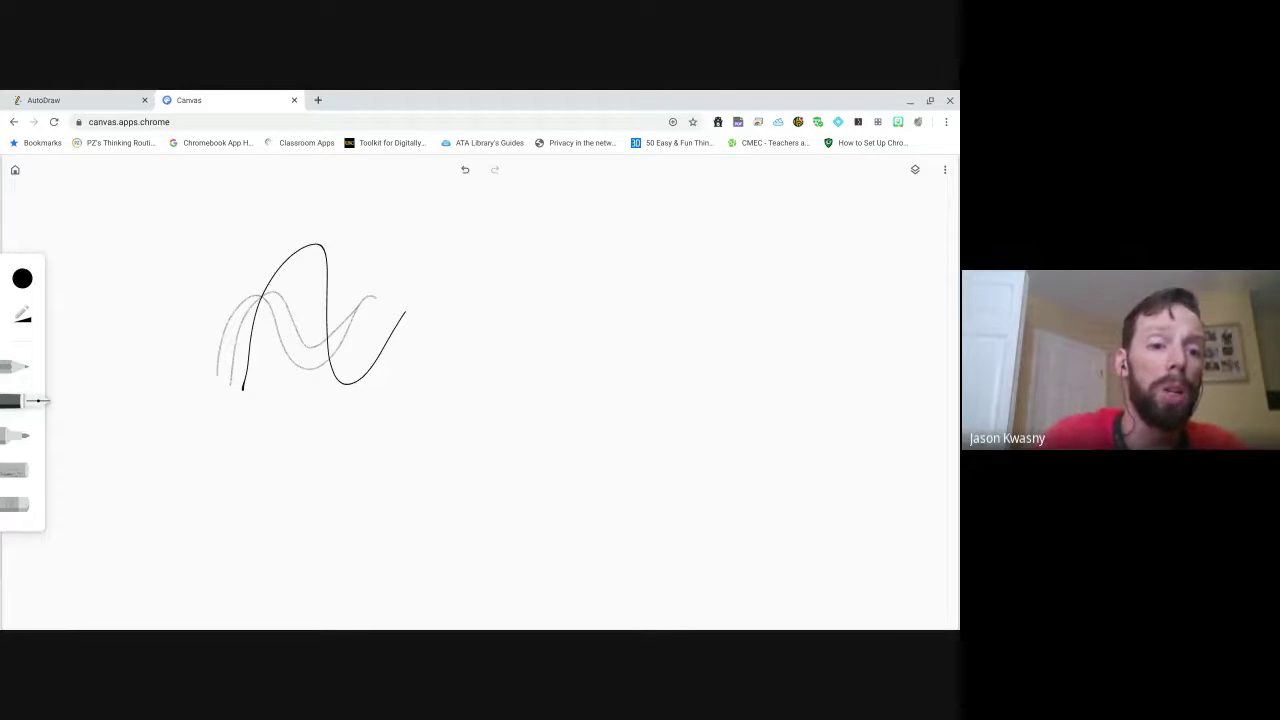
- Draw a thick black marker circle below the pencil waves and two long wavy pen lines beside it
left_click(15, 435)
mouse_move(258, 370)
left_mouse_down()
mouse_move(200, 406)
mouse_move(292, 405)
mouse_move(230, 375)
left_mouse_up()
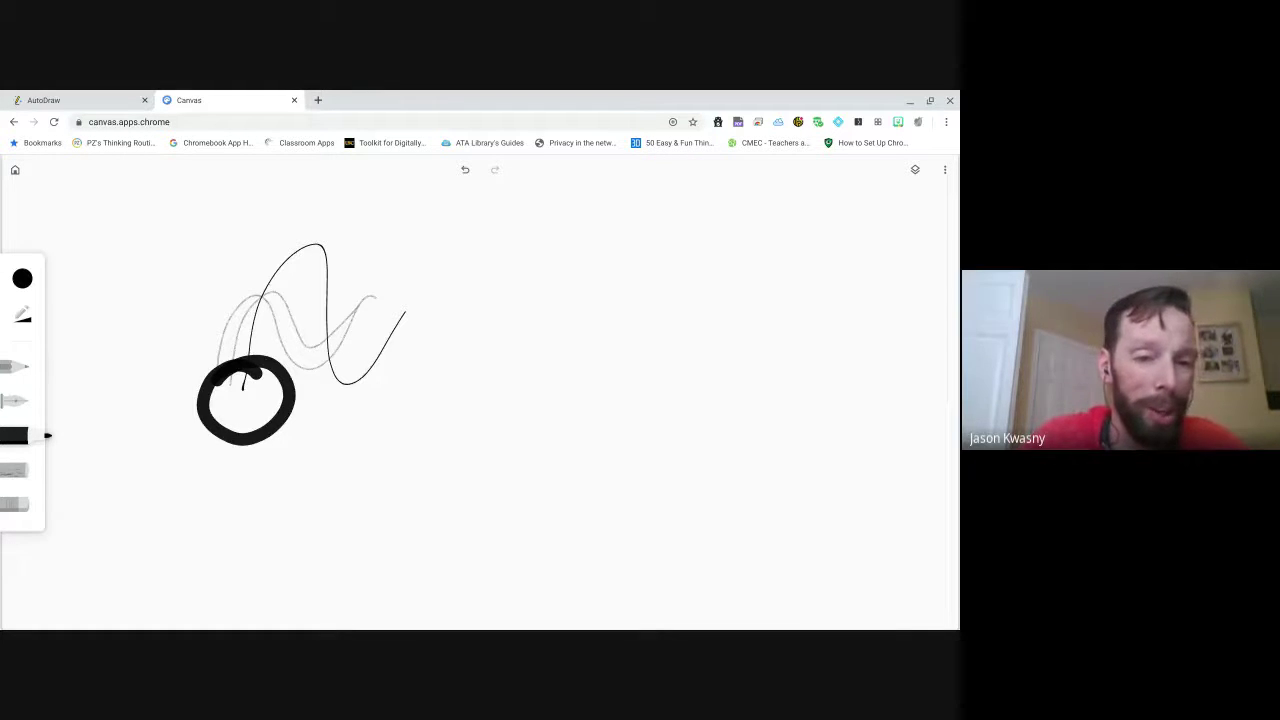
left_click(15, 400)
mouse_move(373, 456)
left_mouse_down()
mouse_move(457, 346)
mouse_move(471, 430)
mouse_move(494, 461)
mouse_move(513, 437)
left_mouse_up()
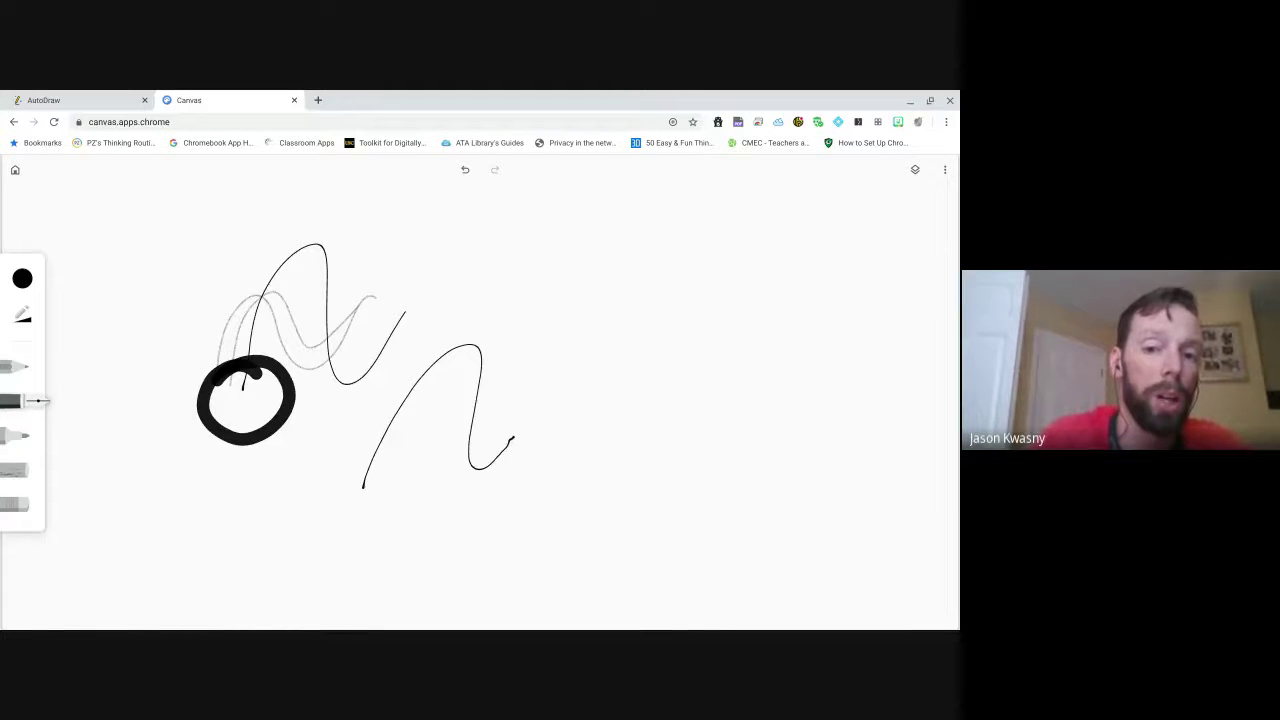
mouse_move(477, 550)
left_mouse_down()
mouse_move(540, 395)
mouse_move(607, 393)
mouse_move(640, 318)
mouse_move(668, 385)
mouse_move(727, 425)
mouse_move(715, 404)
mouse_move(718, 260)
mouse_move(752, 280)
left_mouse_up()
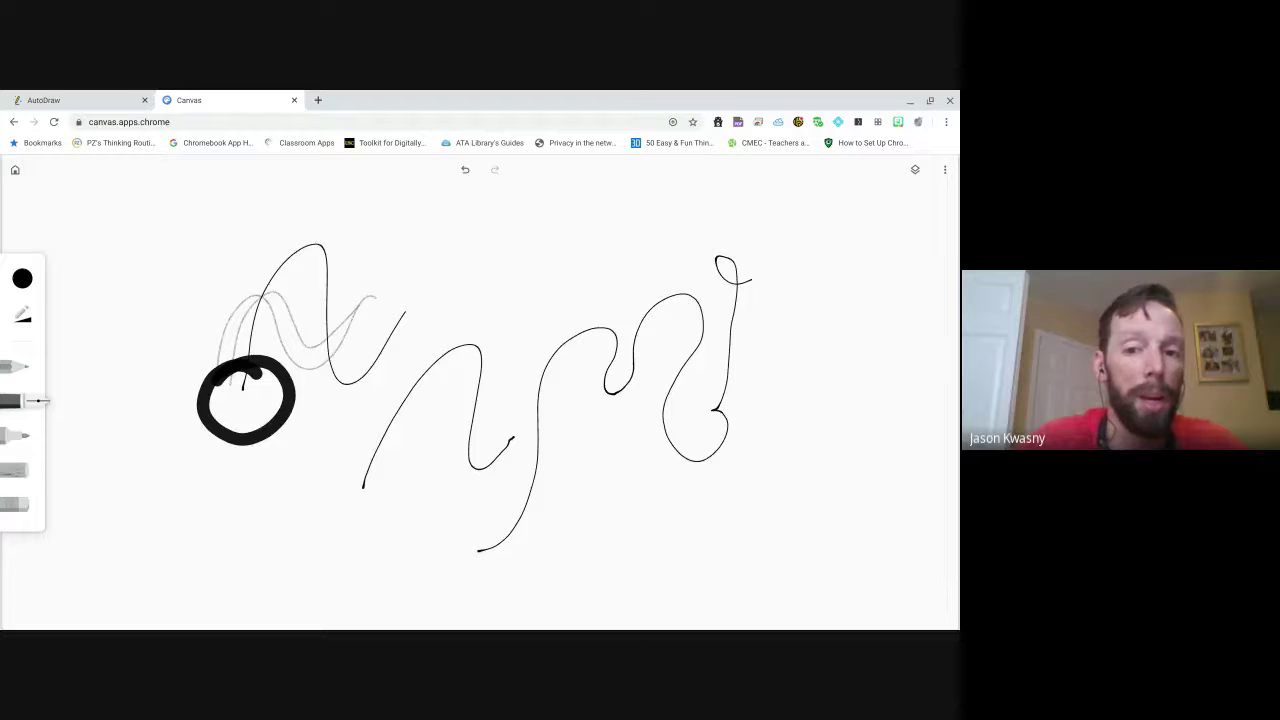
- Shade a short diagonal band with the chalk tool above the wavy pen lines and return to the drawings overview
left_click(12, 467)
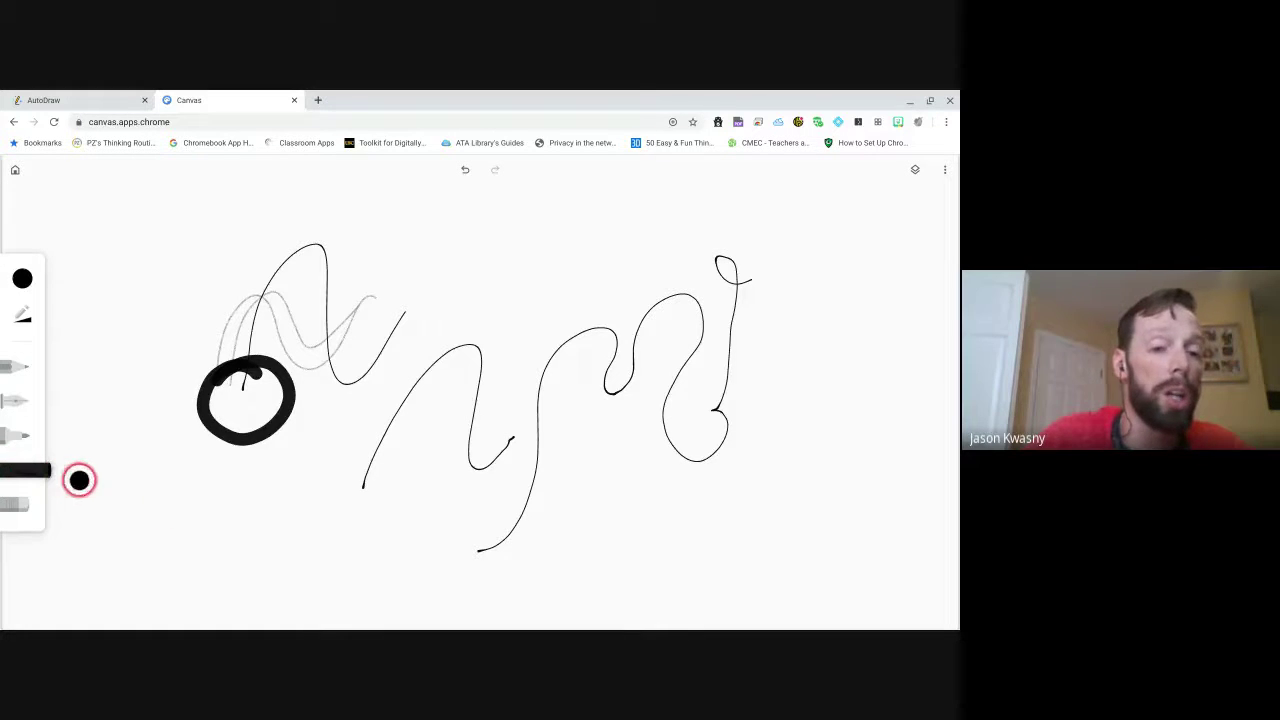
mouse_move(460, 295)
left_mouse_down()
mouse_move(546, 246)
mouse_move(668, 211)
mouse_move(536, 258)
mouse_move(652, 204)
mouse_move(474, 308)
left_mouse_up()
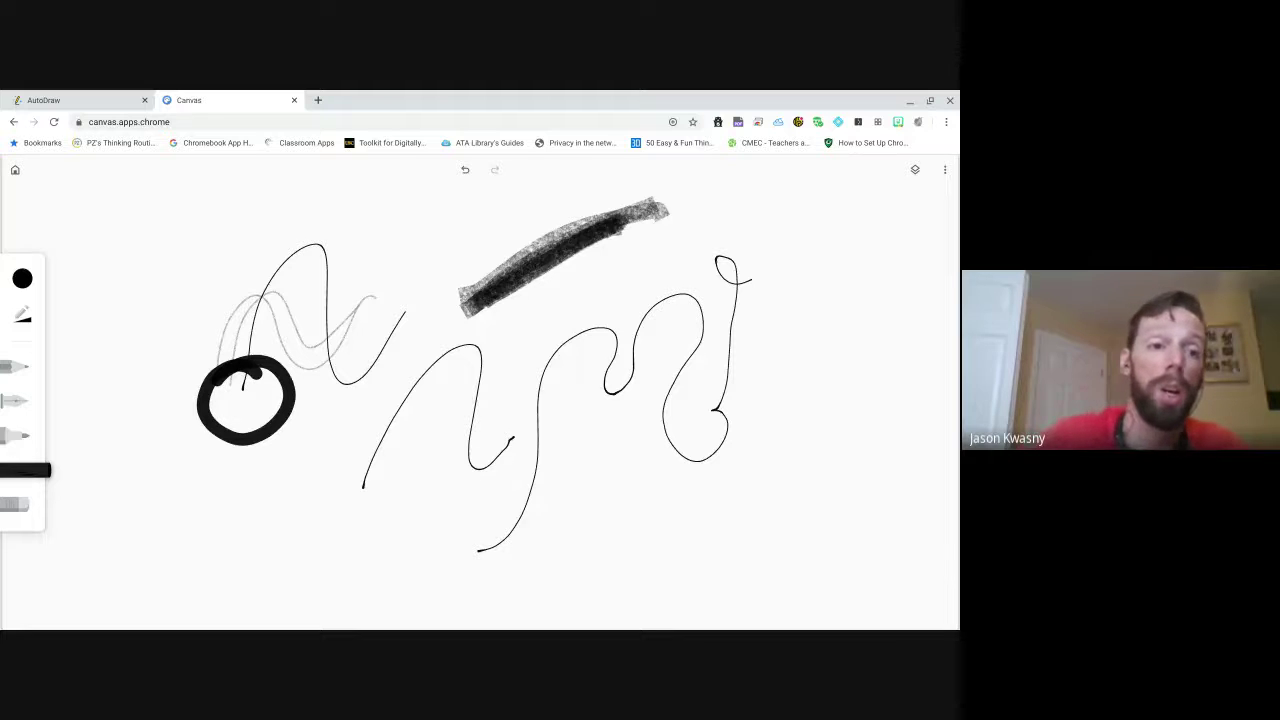
left_click(15, 169)
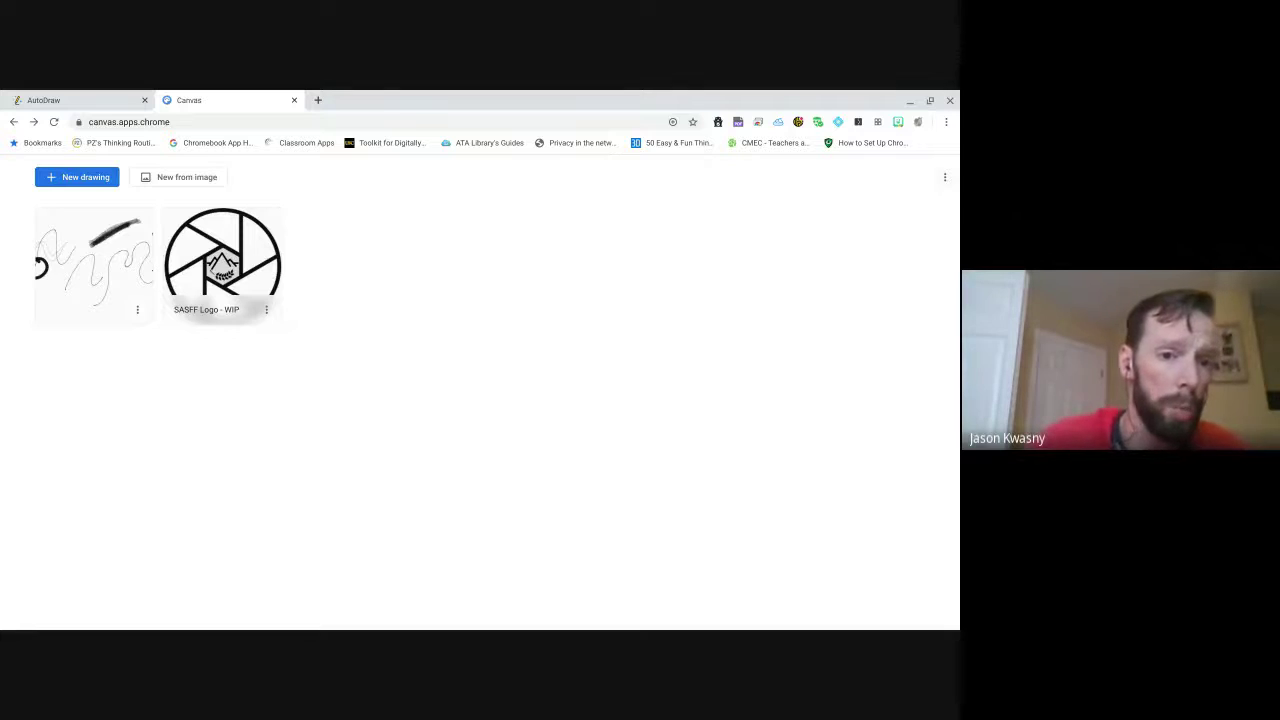
- Create a new drawing from the stored photo of reeds standing in blue water
left_click(194, 182)
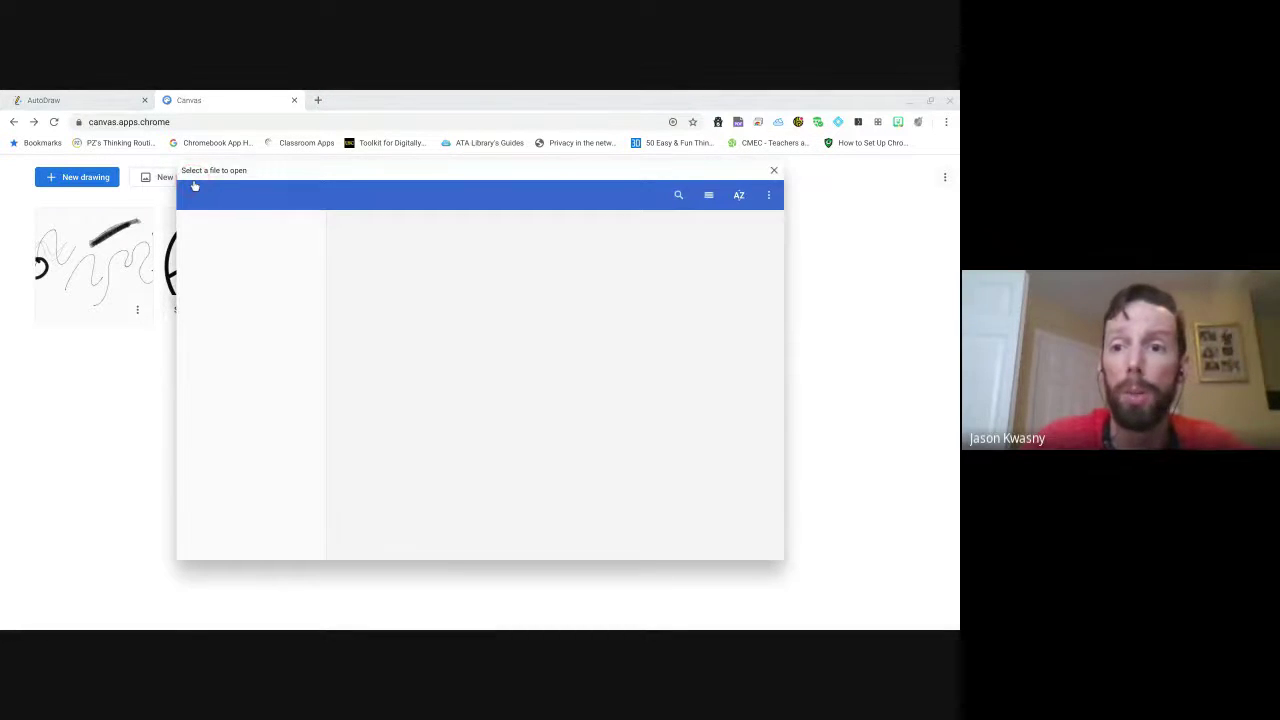
left_click(425, 270)
double_click(425, 270)
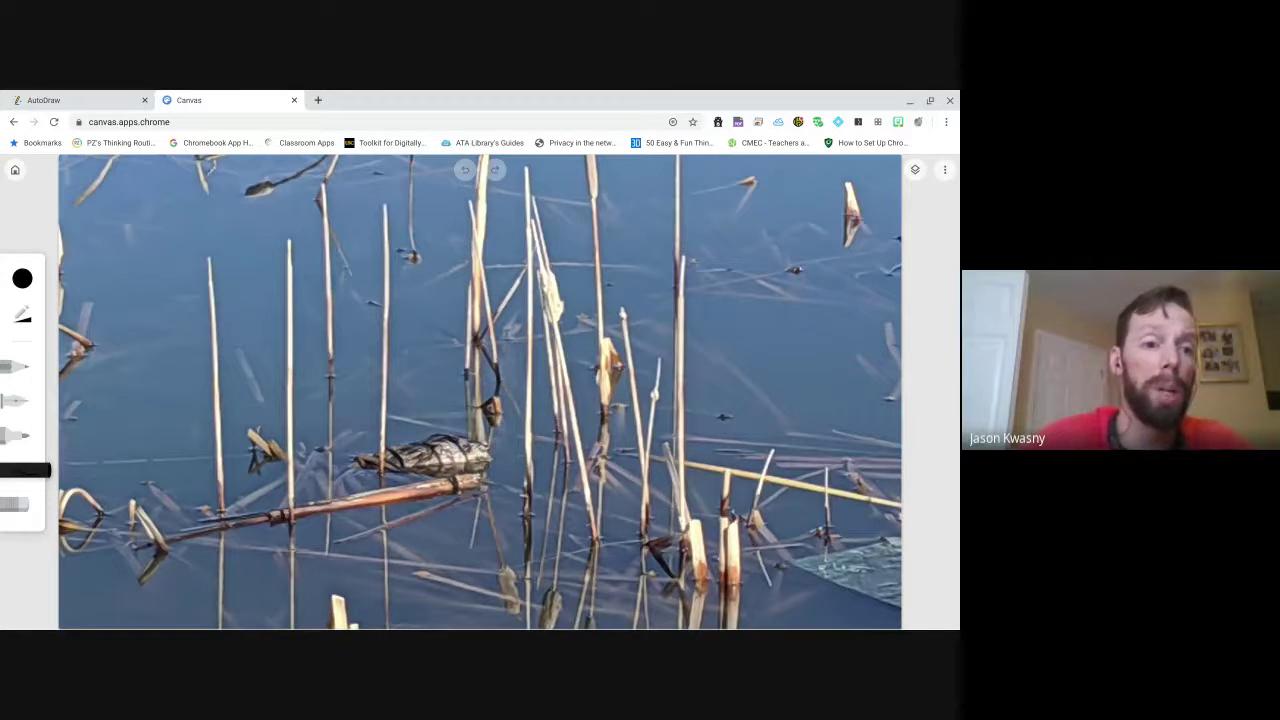
- Trace the outline of the dark patterned shape above the floating reed with the pen in red from the palette
left_click(36, 400)
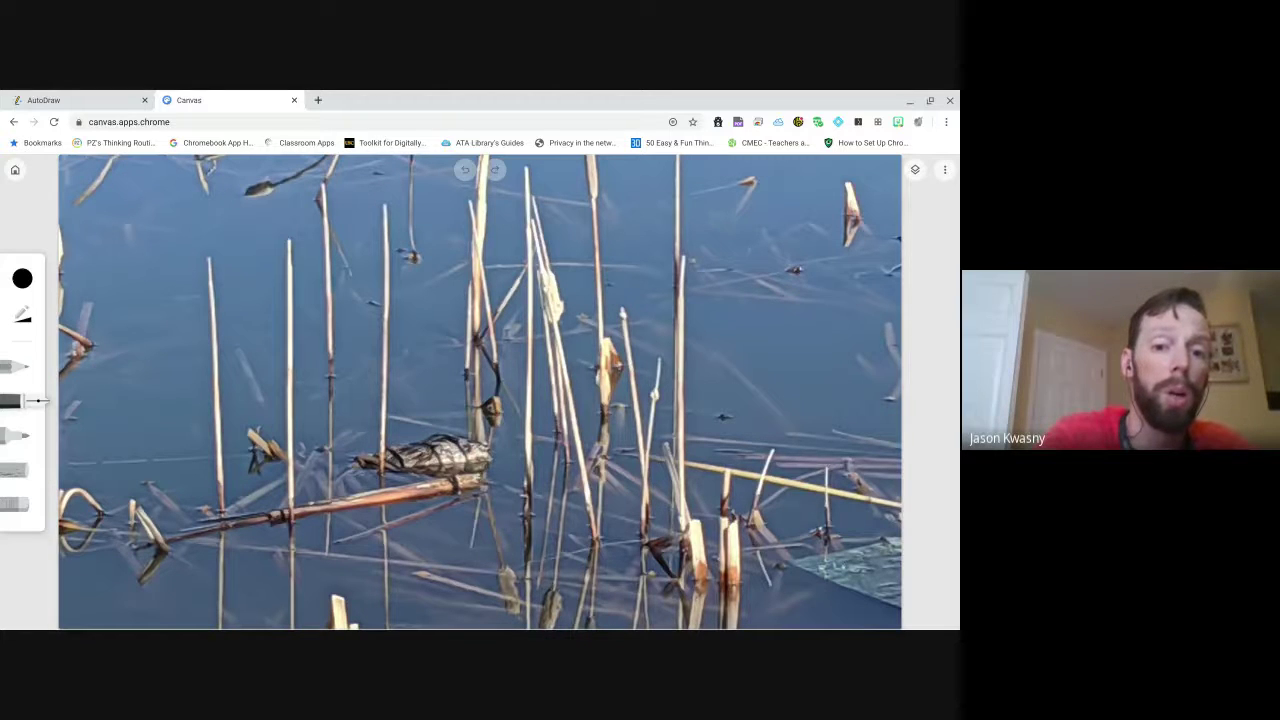
left_click(22, 278)
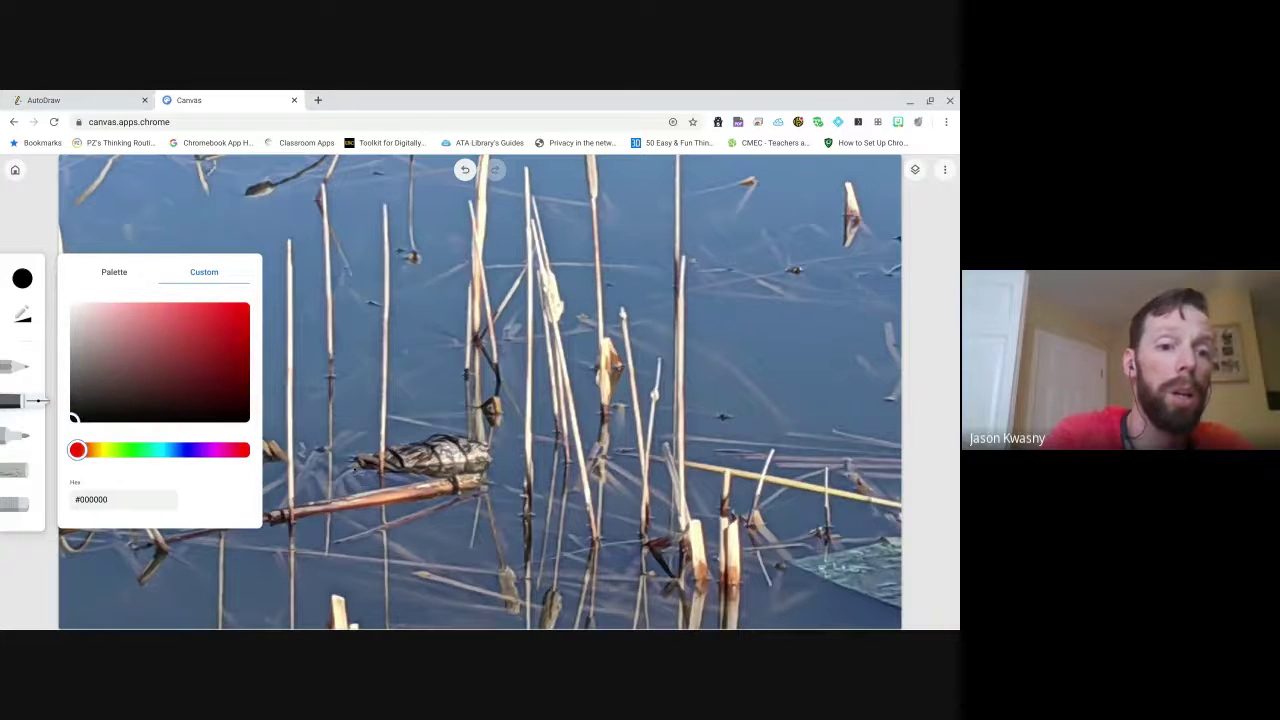
left_click(114, 272)
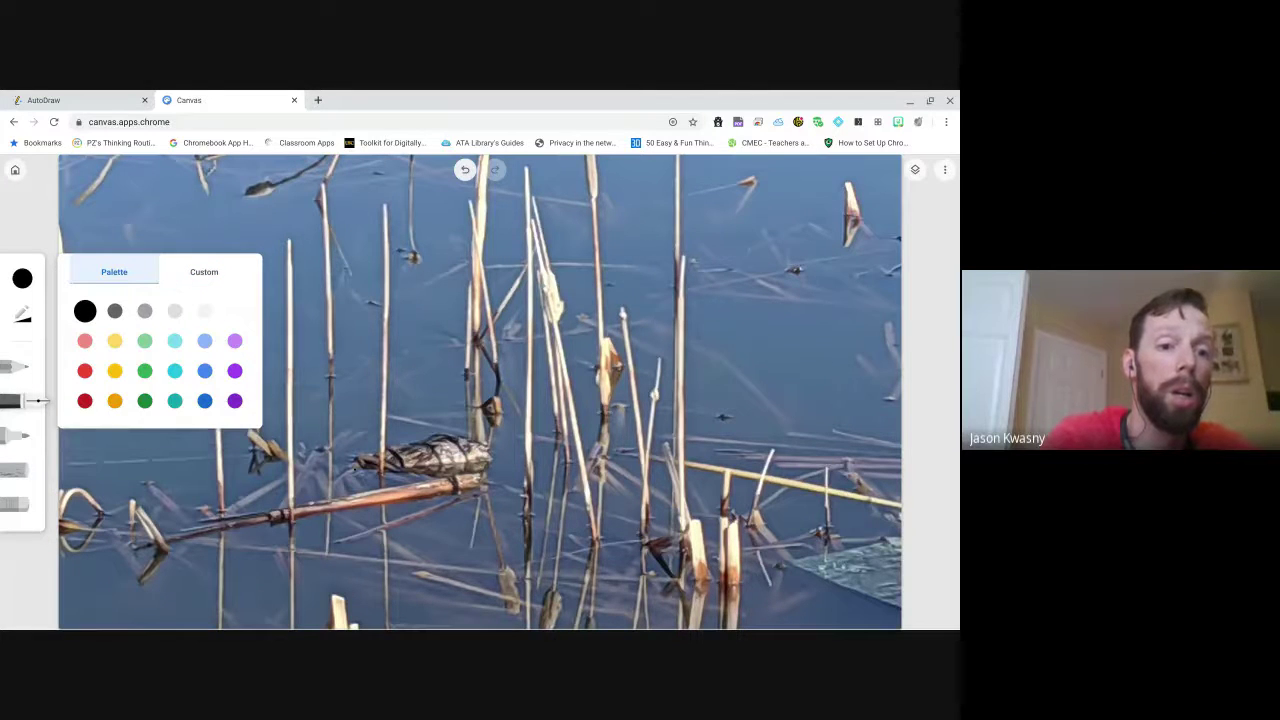
left_click(85, 371)
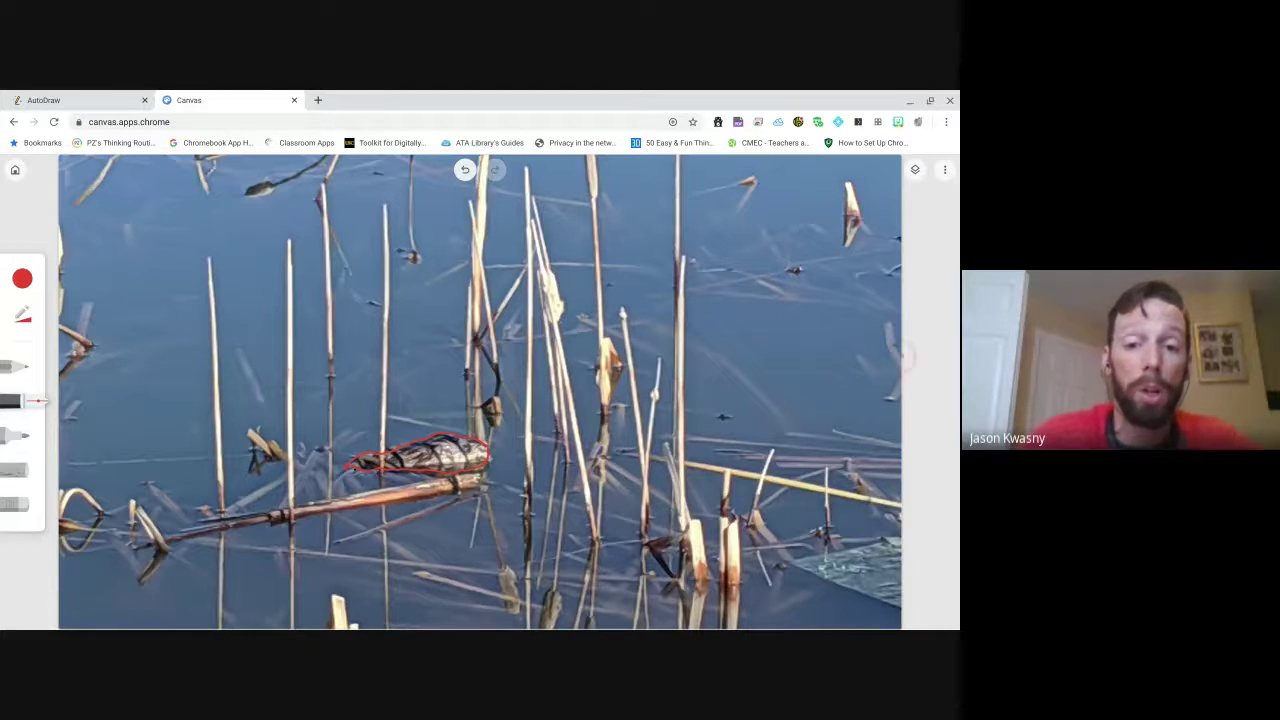
- Show the layers and toggle the background photo off and on to compare it with the red outline
left_click(916, 171)
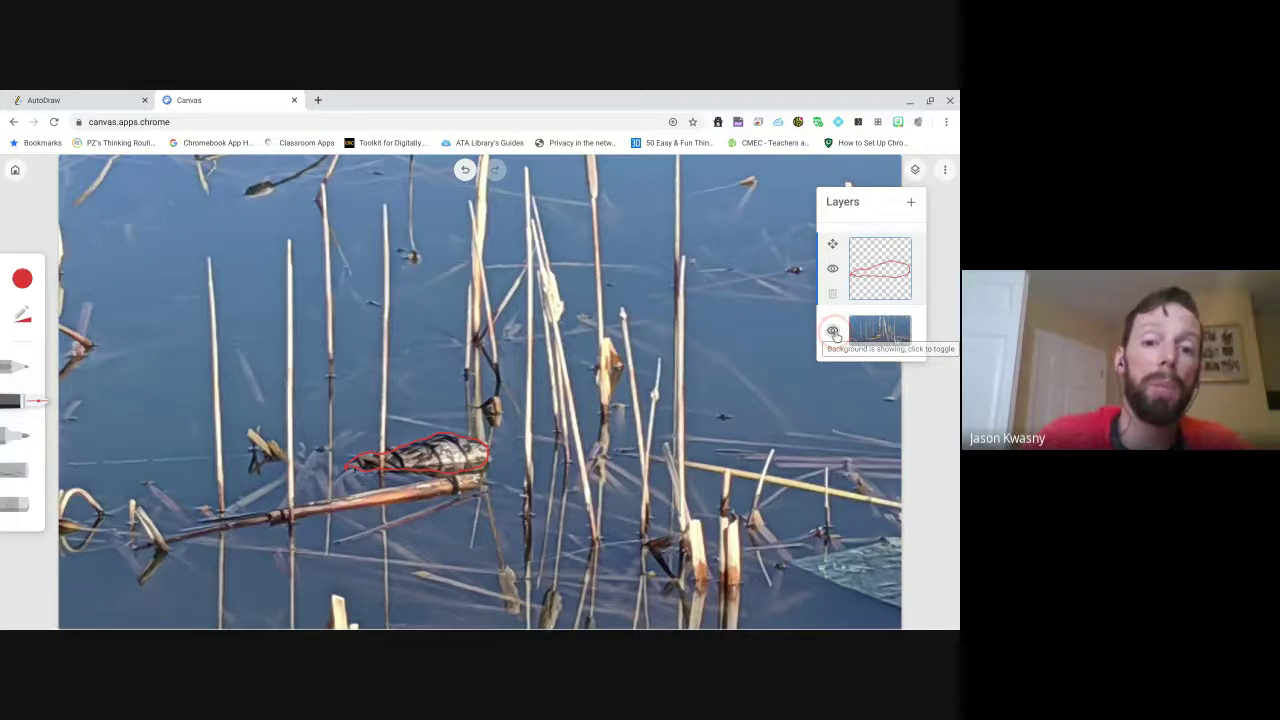
left_click(833, 333)
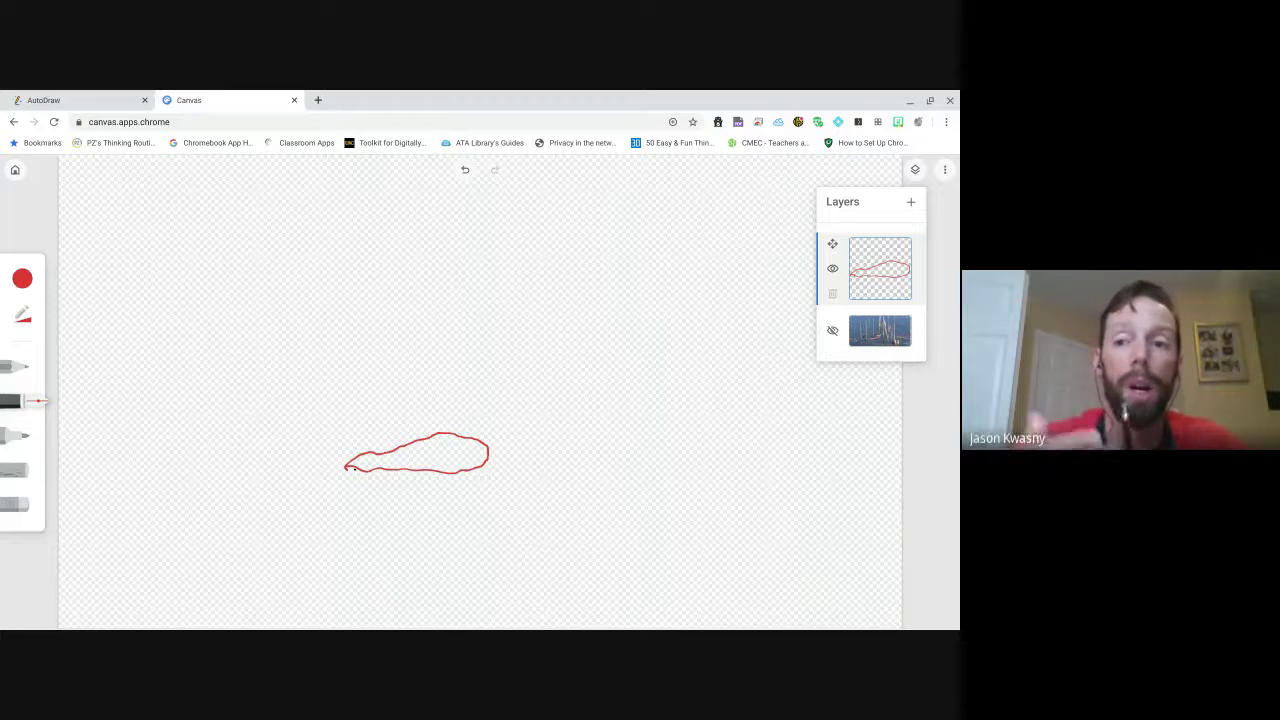
left_click(832, 331)
left_click(833, 332)
left_click(833, 332)
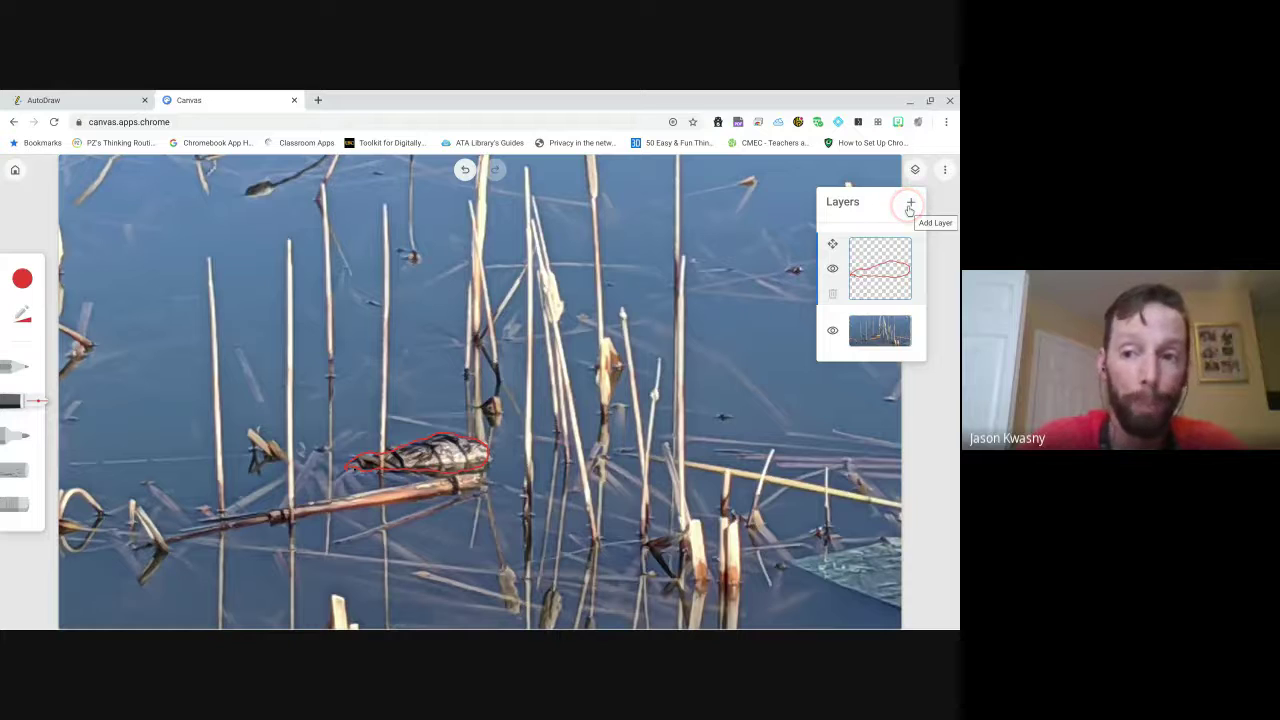
- Add an empty layer above the red outline, and open the outline layer's transform mode and leave it without changes
left_click(849, 272)
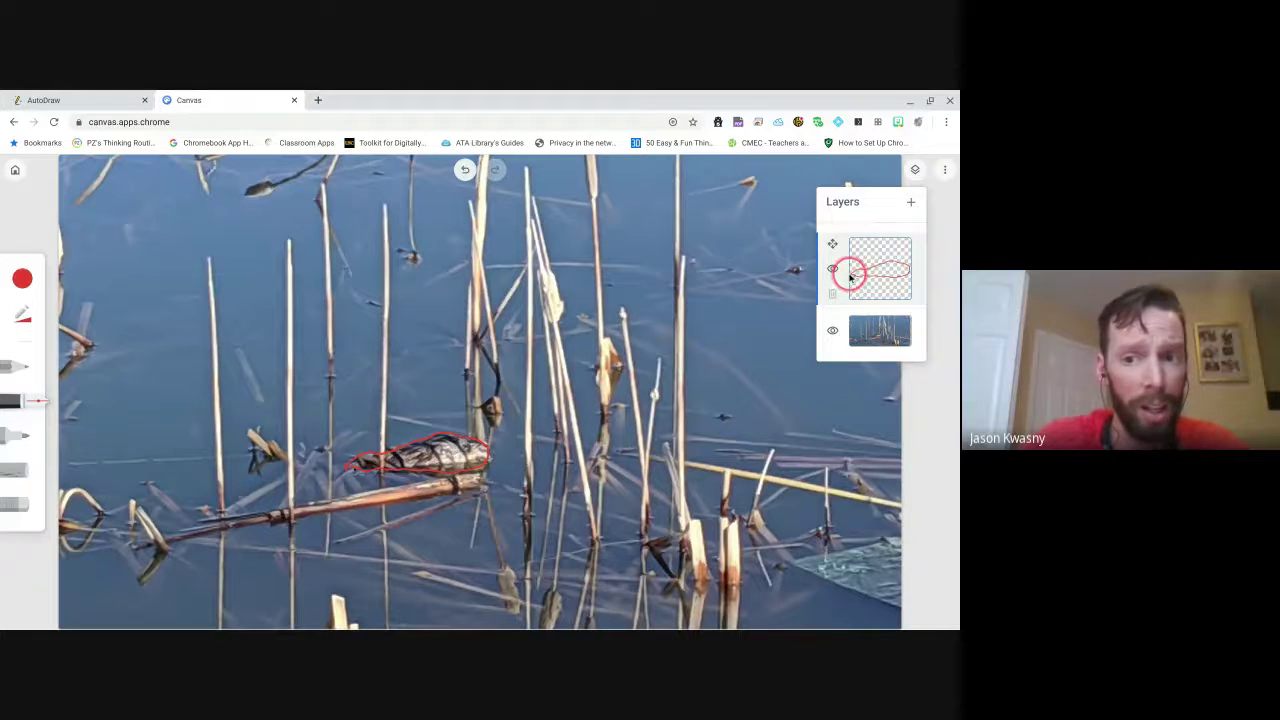
left_click(902, 228)
left_click(916, 203)
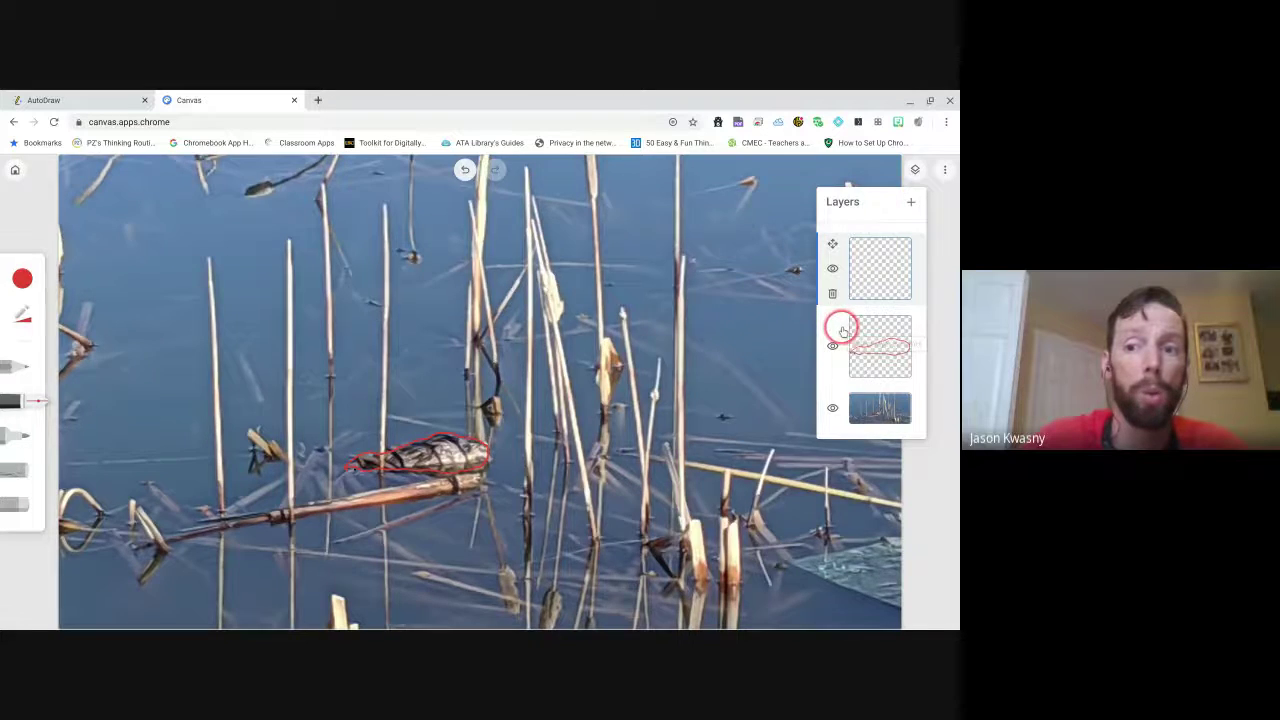
left_click(843, 331)
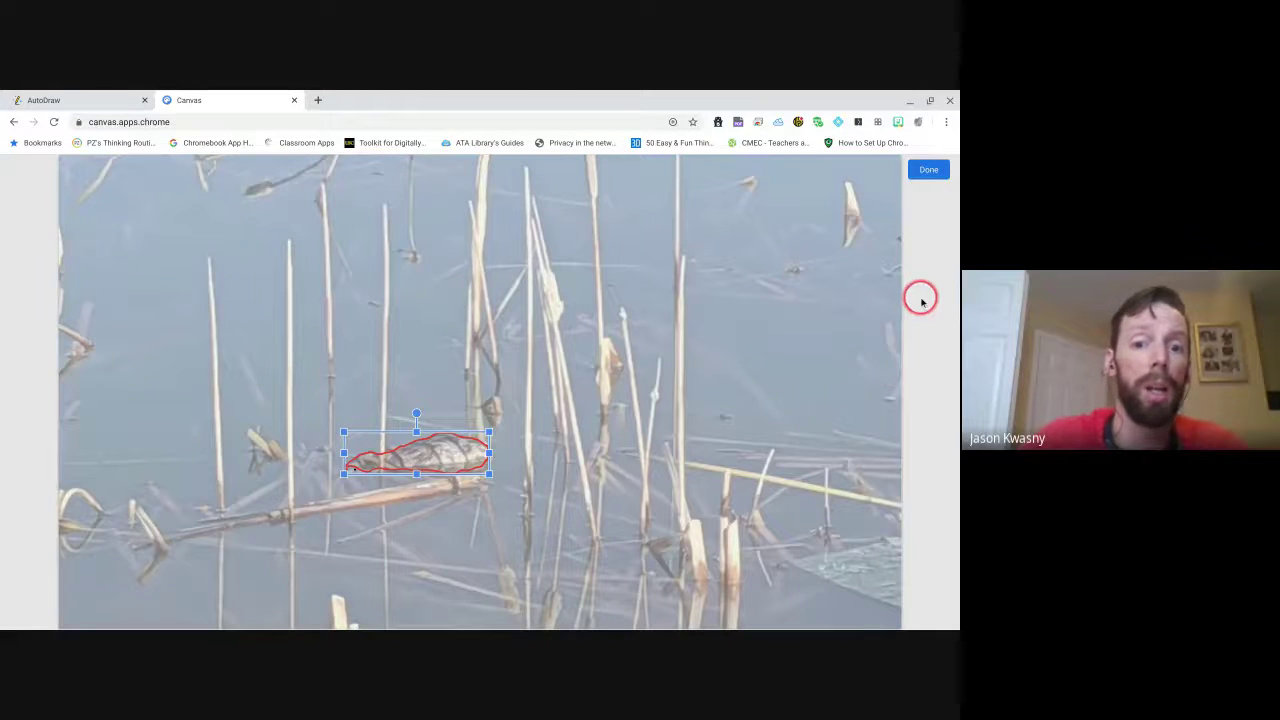
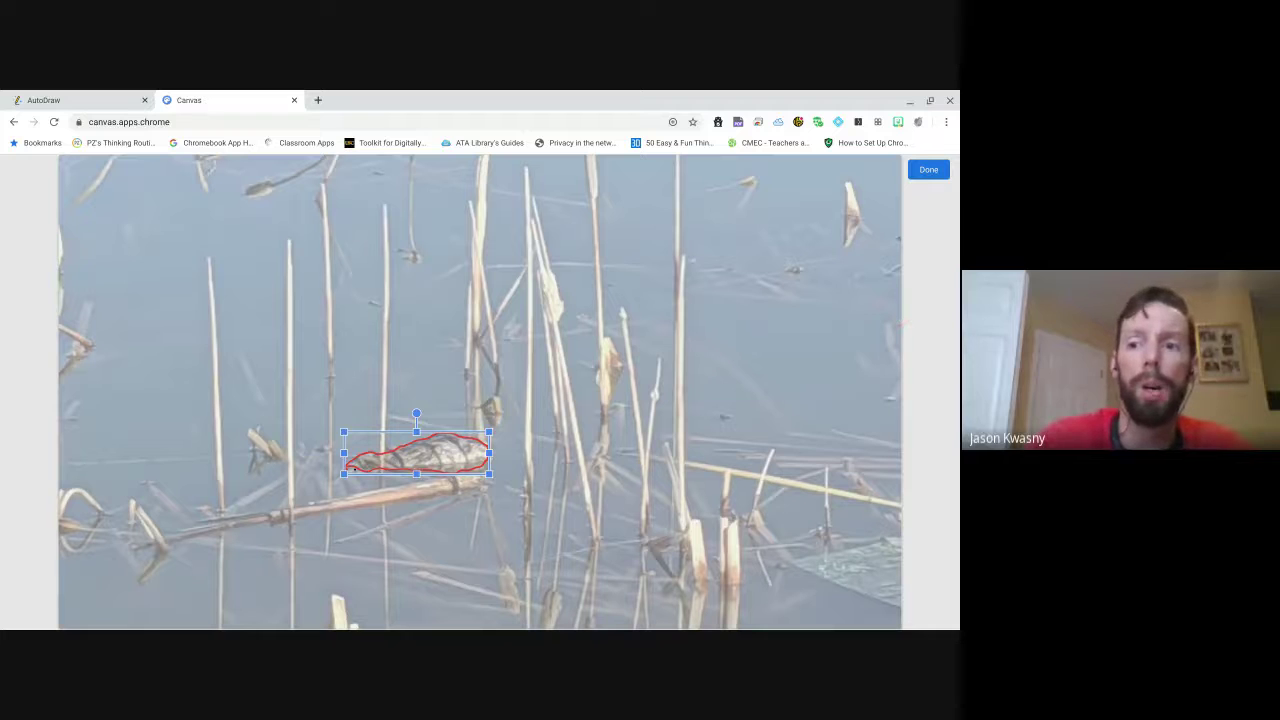
left_click(927, 170)
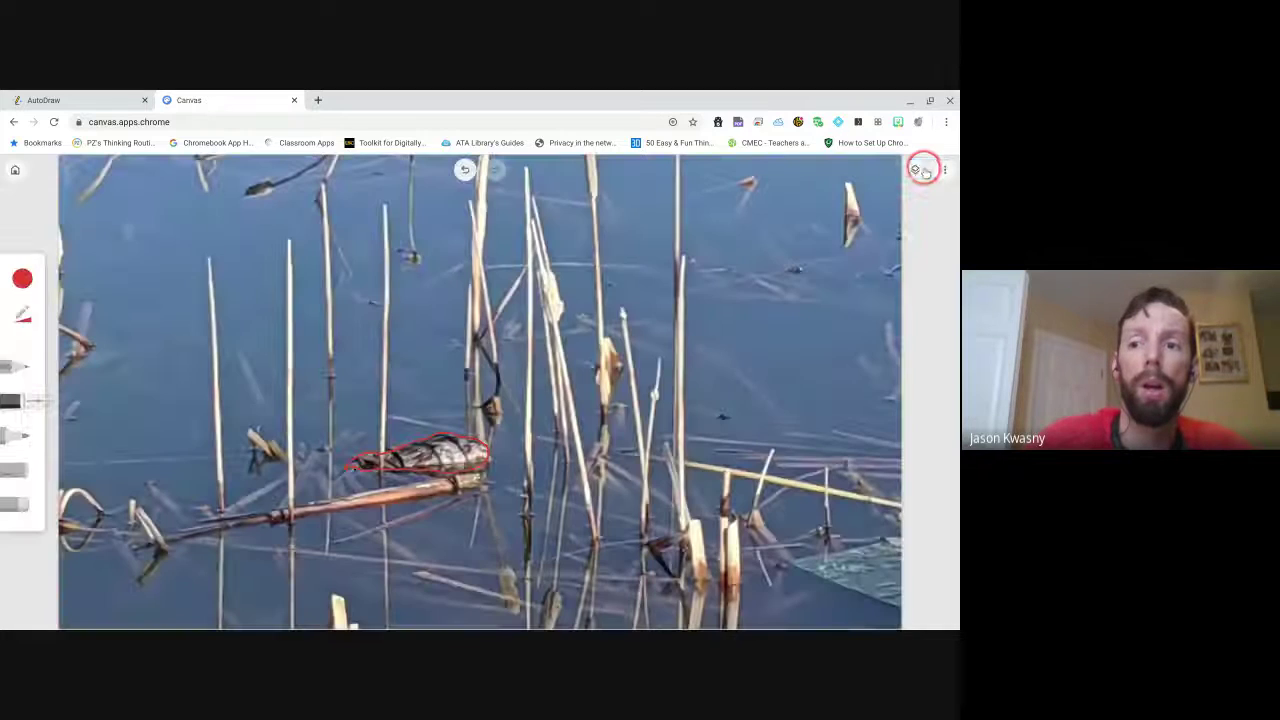
- Draw overlapping circles in red pen on the outline layer, beside the traced shape among the central reeds
left_click(914, 170)
left_click(848, 326)
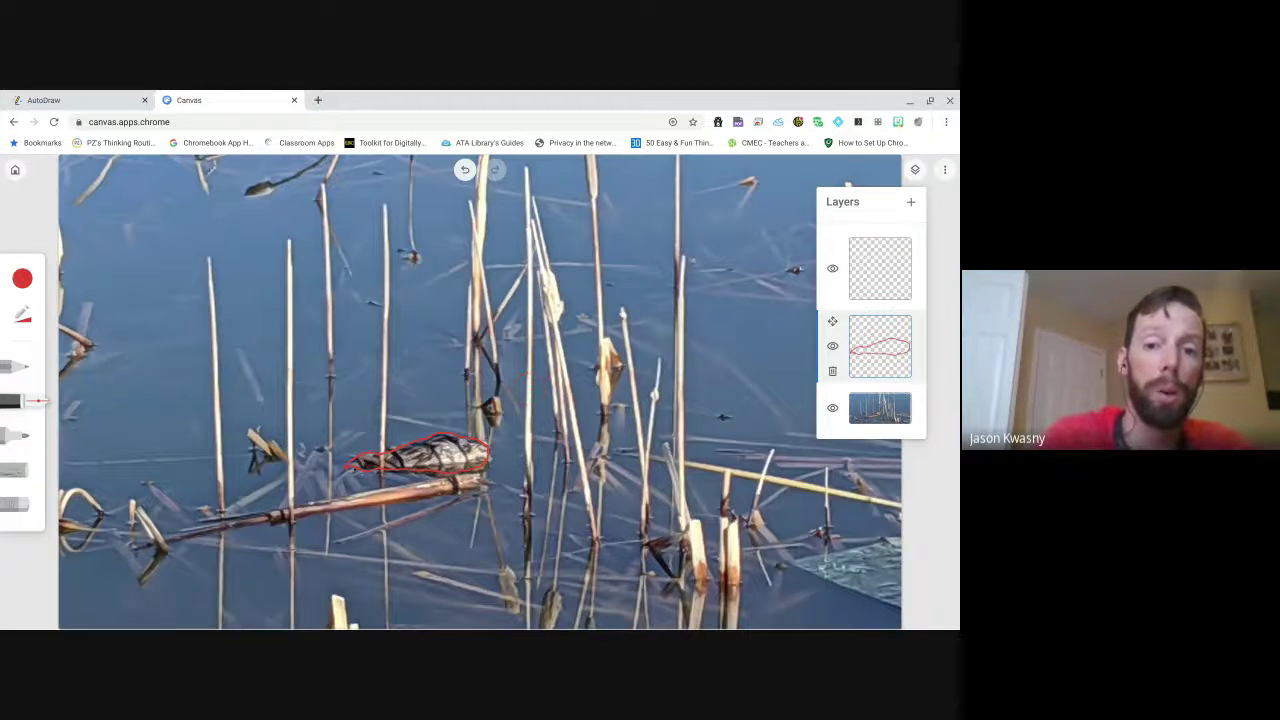
left_click(542, 398)
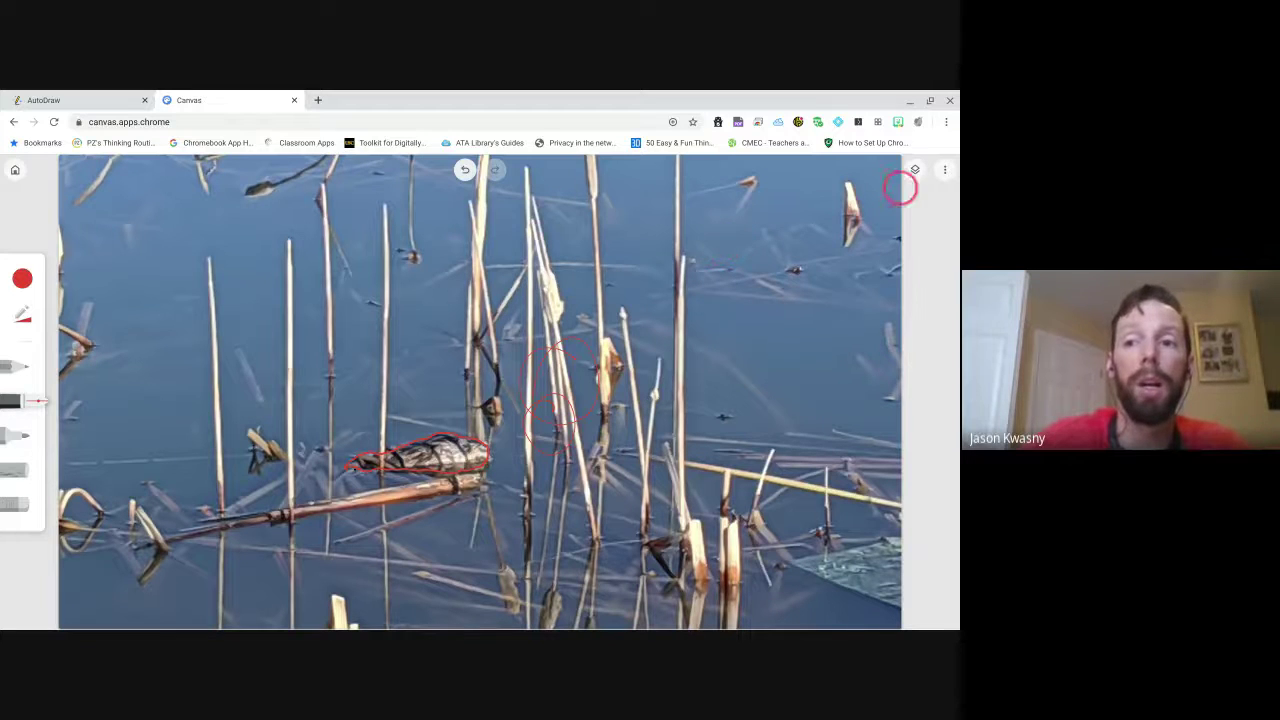
- Show the layers and hide the empty layer, the background photo and the red outline one after another
left_click(915, 169)
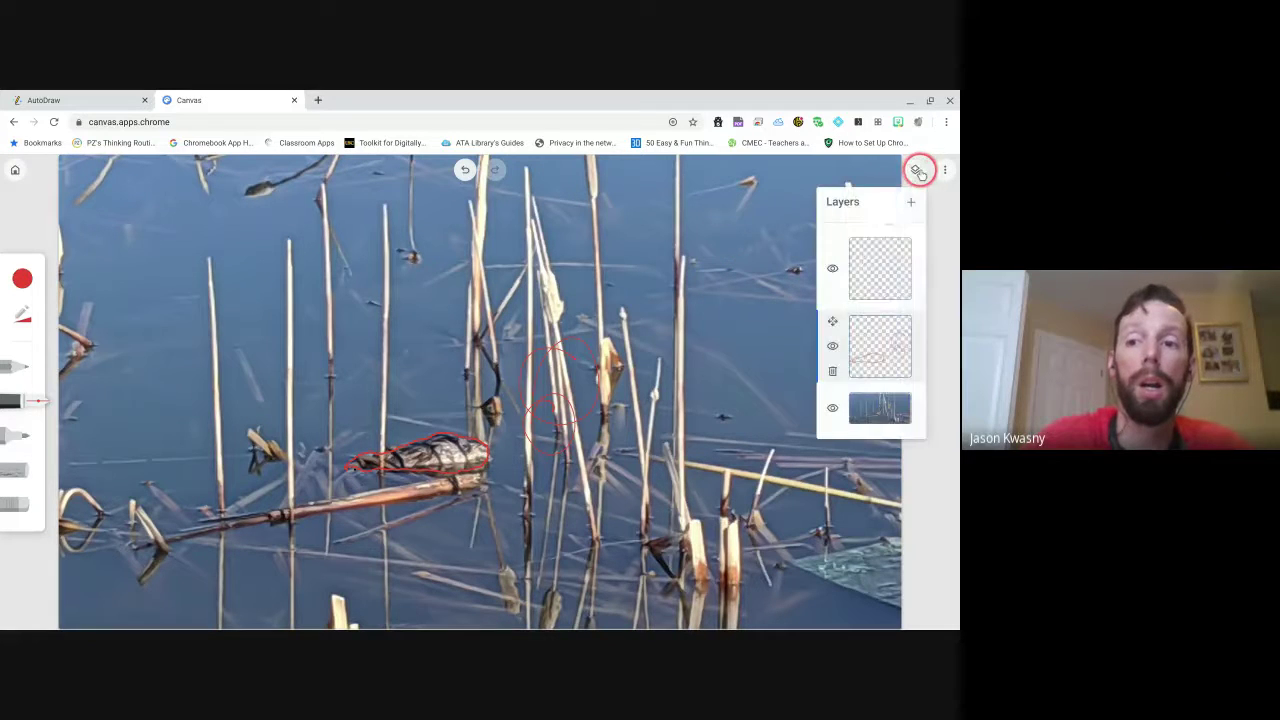
left_click(832, 268)
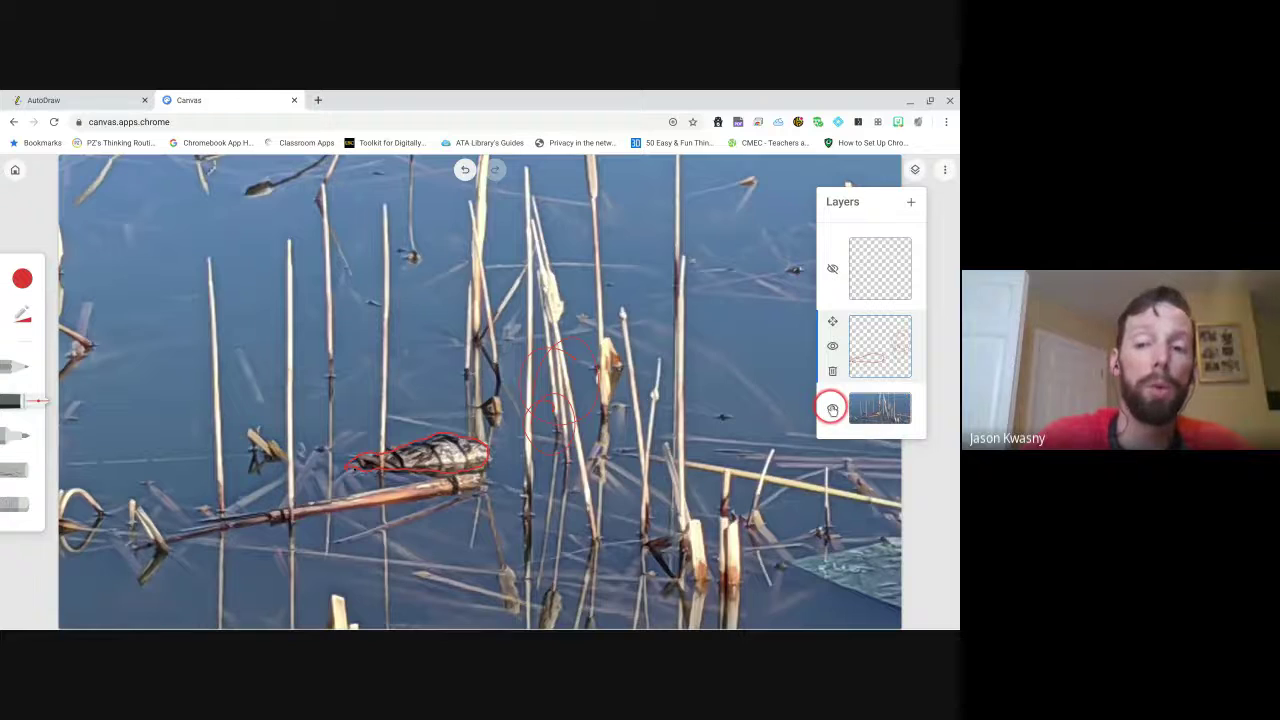
left_click(832, 409)
left_click(834, 346)
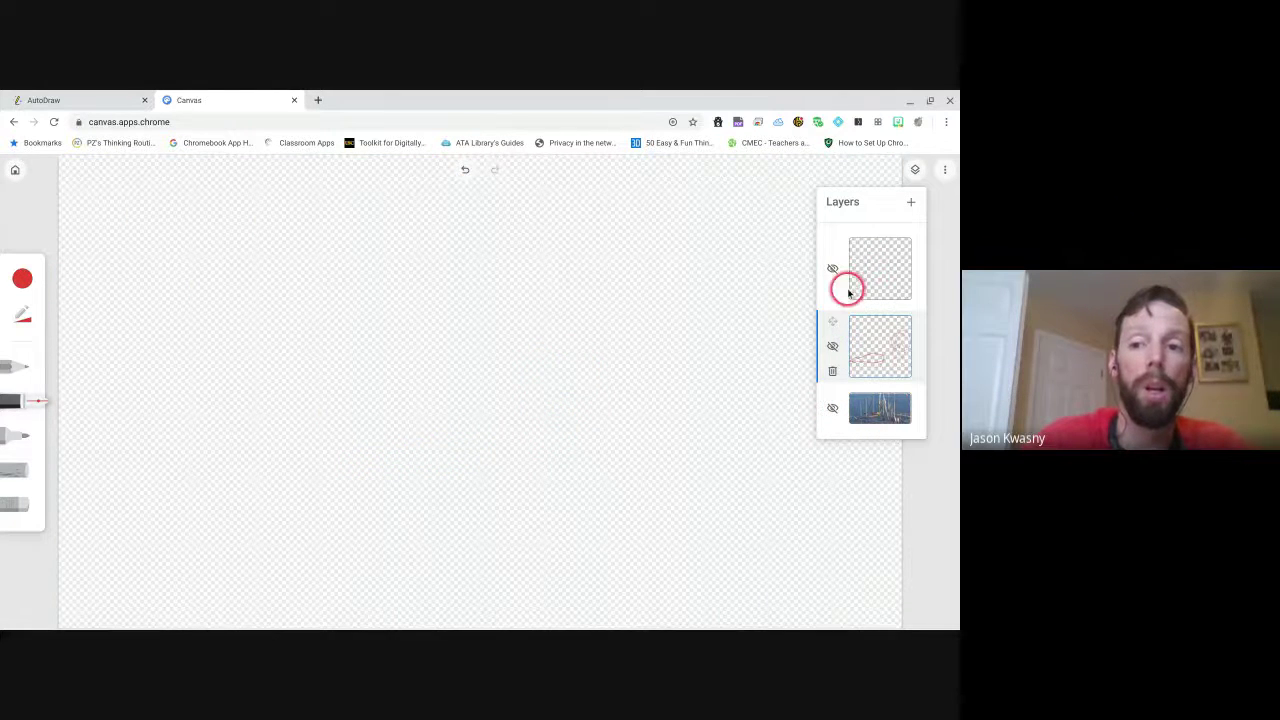
- Replace the empty top layer with a new one, and make the red outline and background photo visible again
left_click(833, 269)
left_click(833, 292)
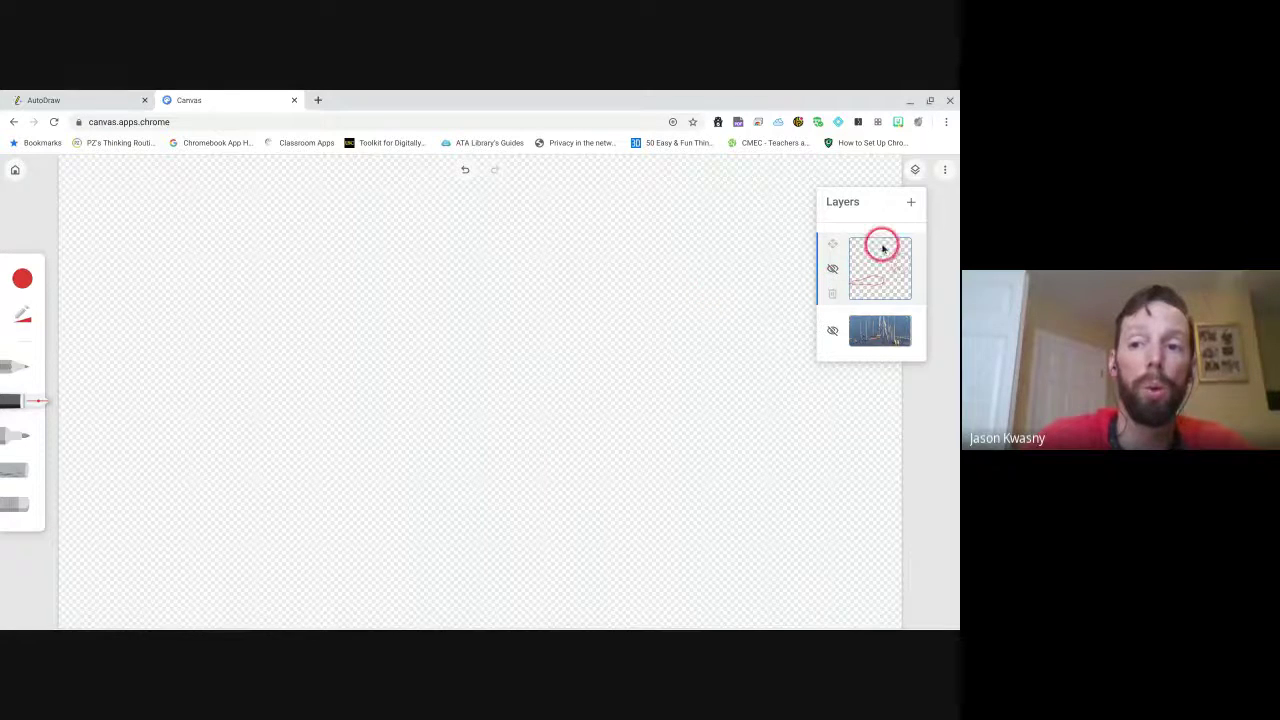
left_click(911, 202)
left_click(833, 347)
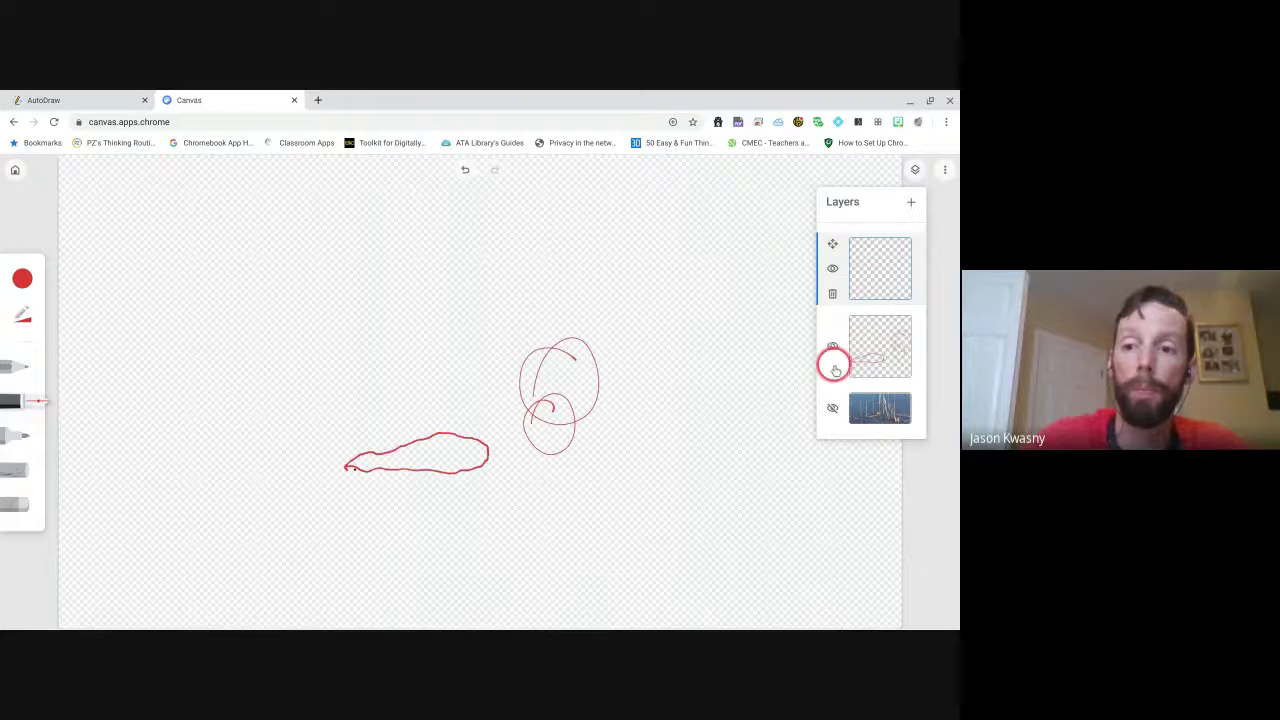
left_click(832, 407)
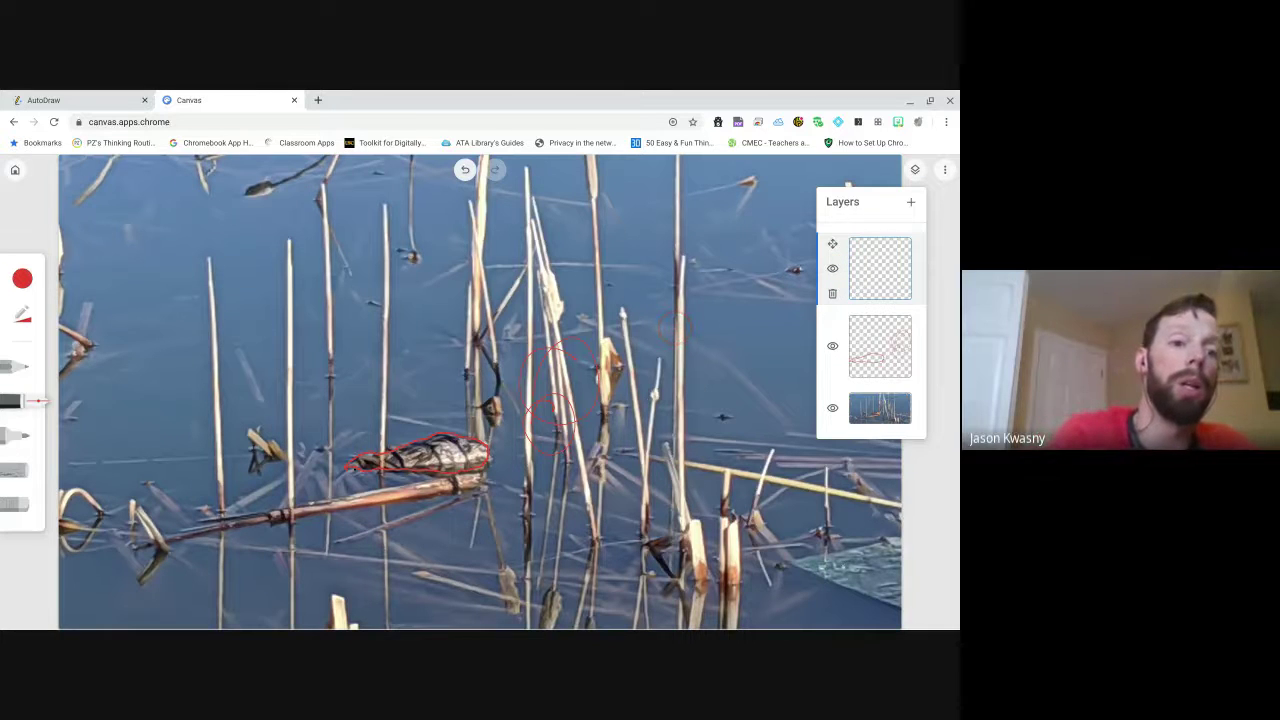
- Set the drawing colour to light yellow from the palette and increase the pen's size
left_click(22, 278)
left_click(115, 341)
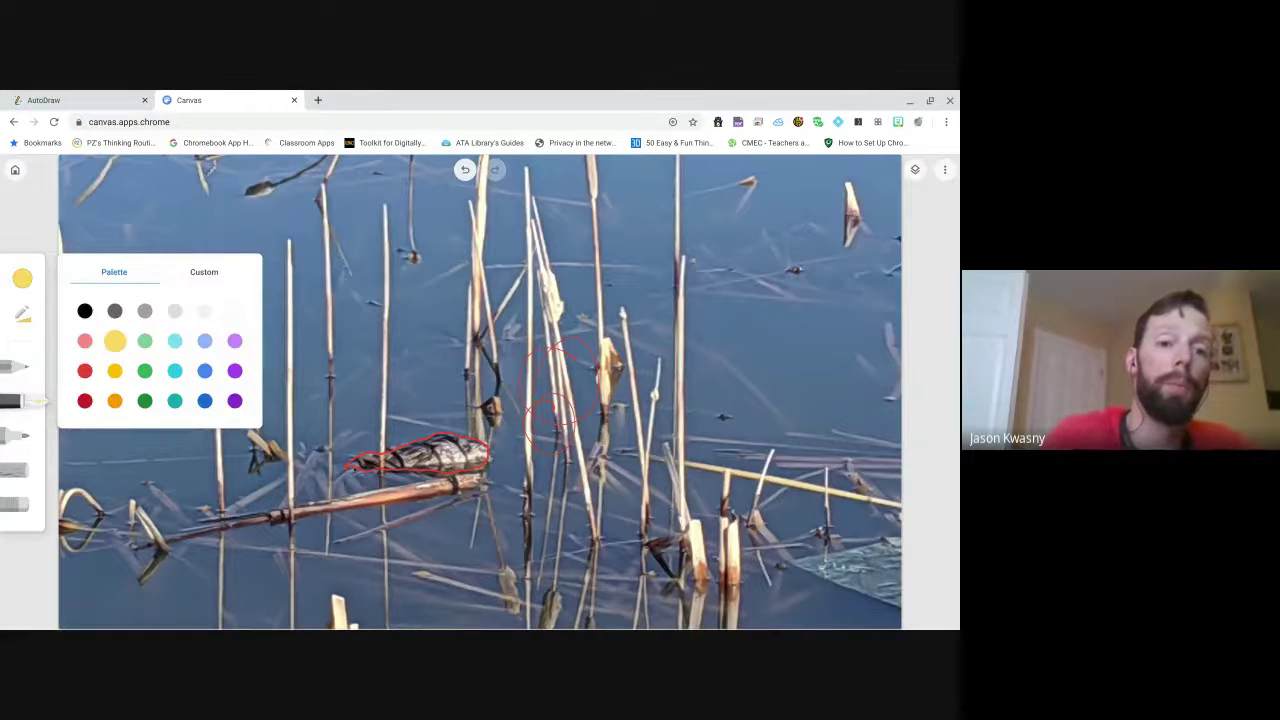
left_click(22, 313)
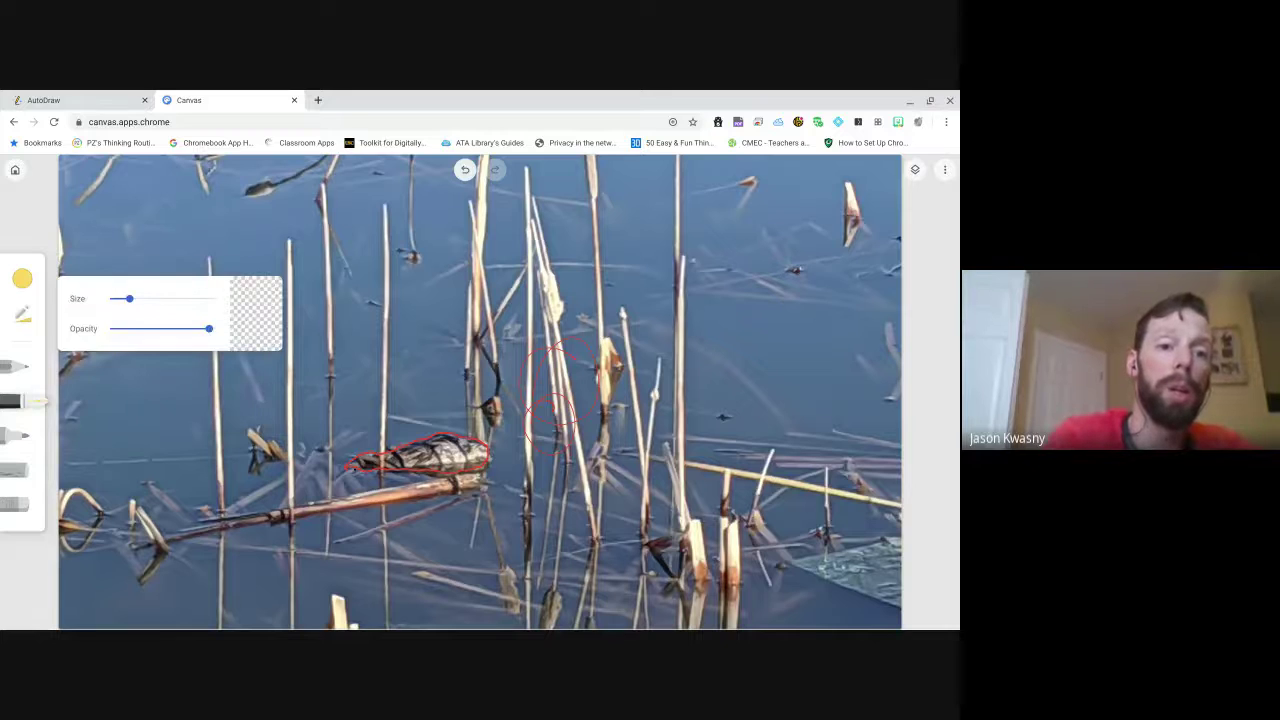
left_click_drag(129, 298, 194, 298)
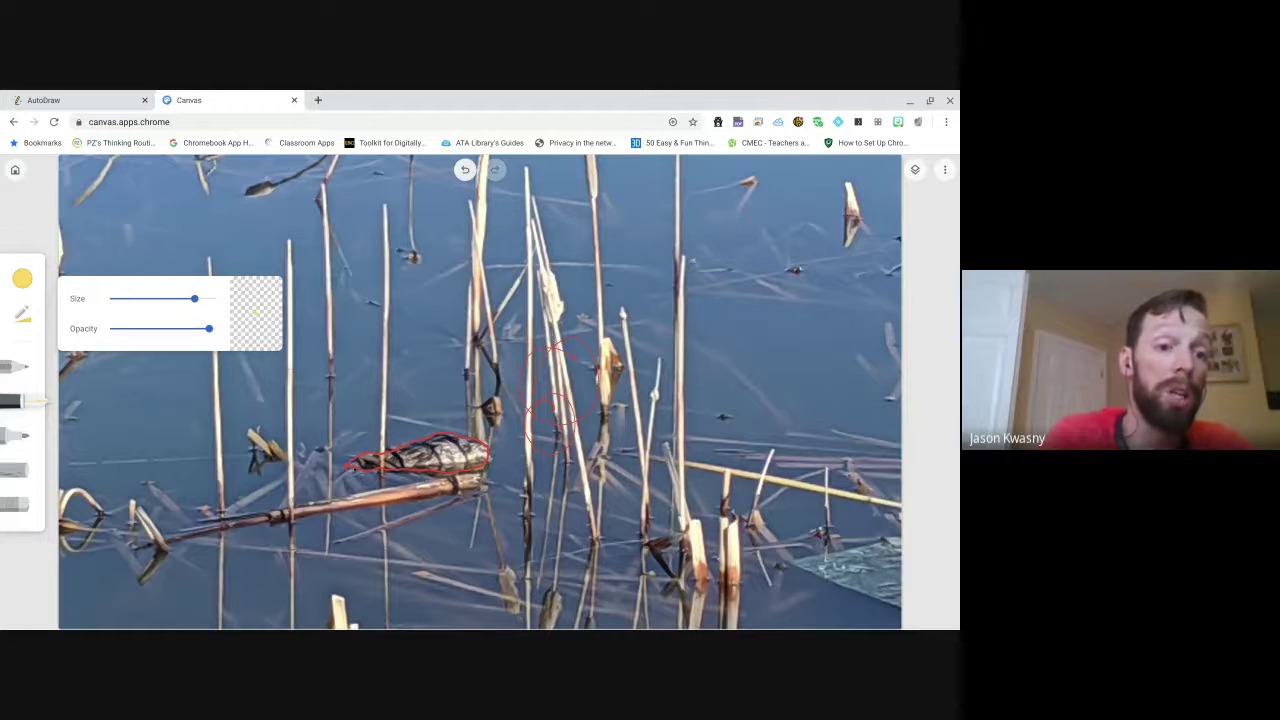
- Check the marker's size and opacity, and scribble a thick diagonal yellow band above the outline with the chalk at full opacity
left_click(20, 435)
left_click(22, 313)
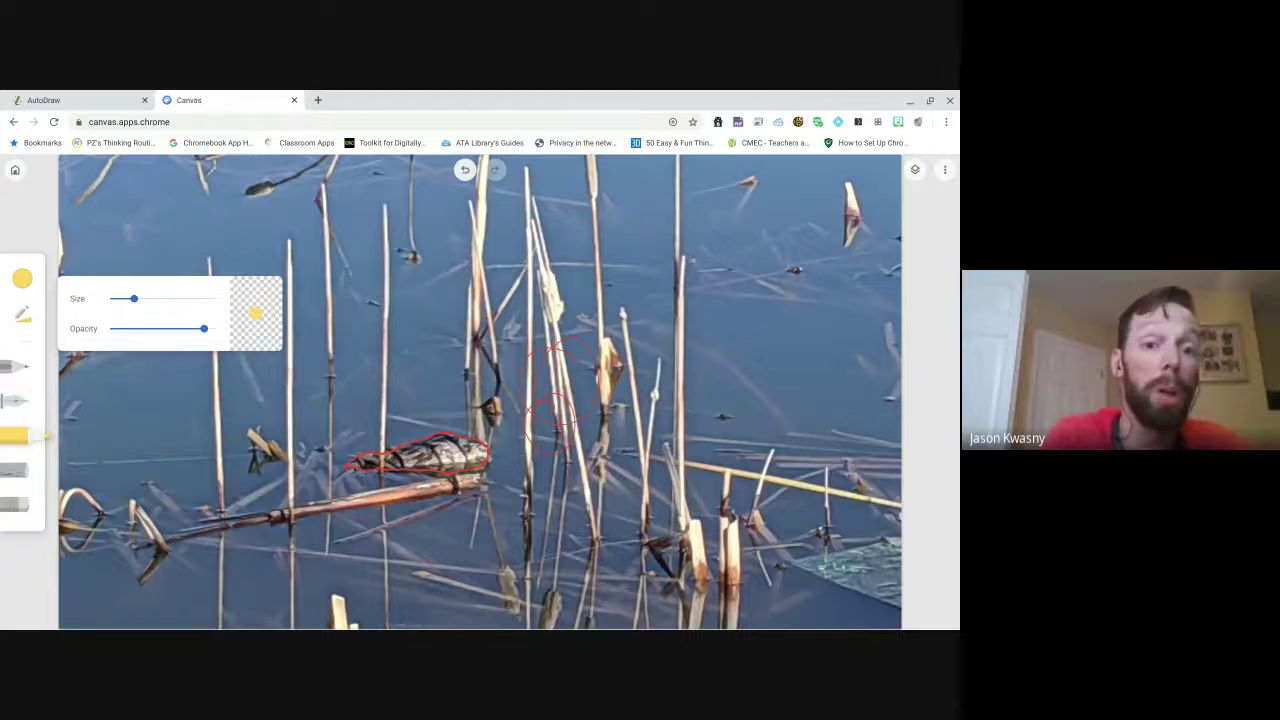
left_click(15, 470)
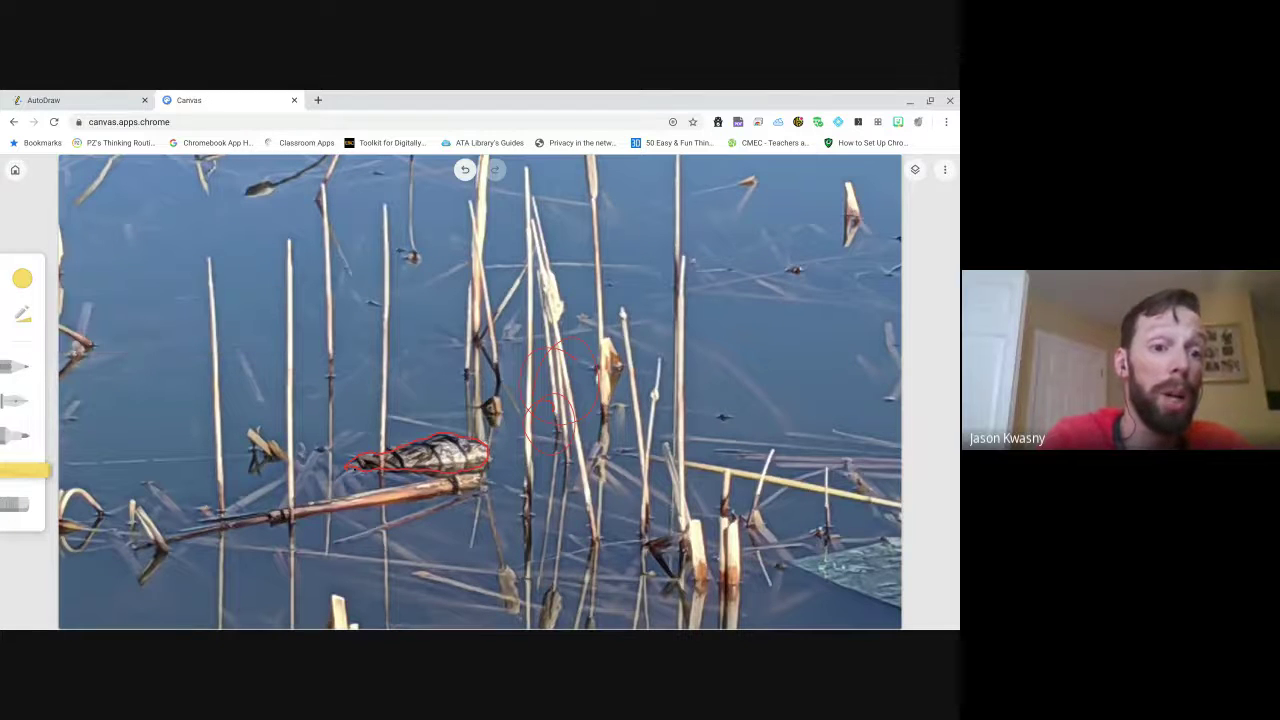
left_click(22, 313)
left_click_drag(193, 328, 208, 328)
mouse_move(400, 370)
left_mouse_down()
mouse_move(470, 275)
mouse_move(510, 268)
mouse_move(420, 370)
mouse_move(500, 255)
mouse_move(465, 290)
mouse_move(512, 262)
mouse_move(420, 372)
left_mouse_up()
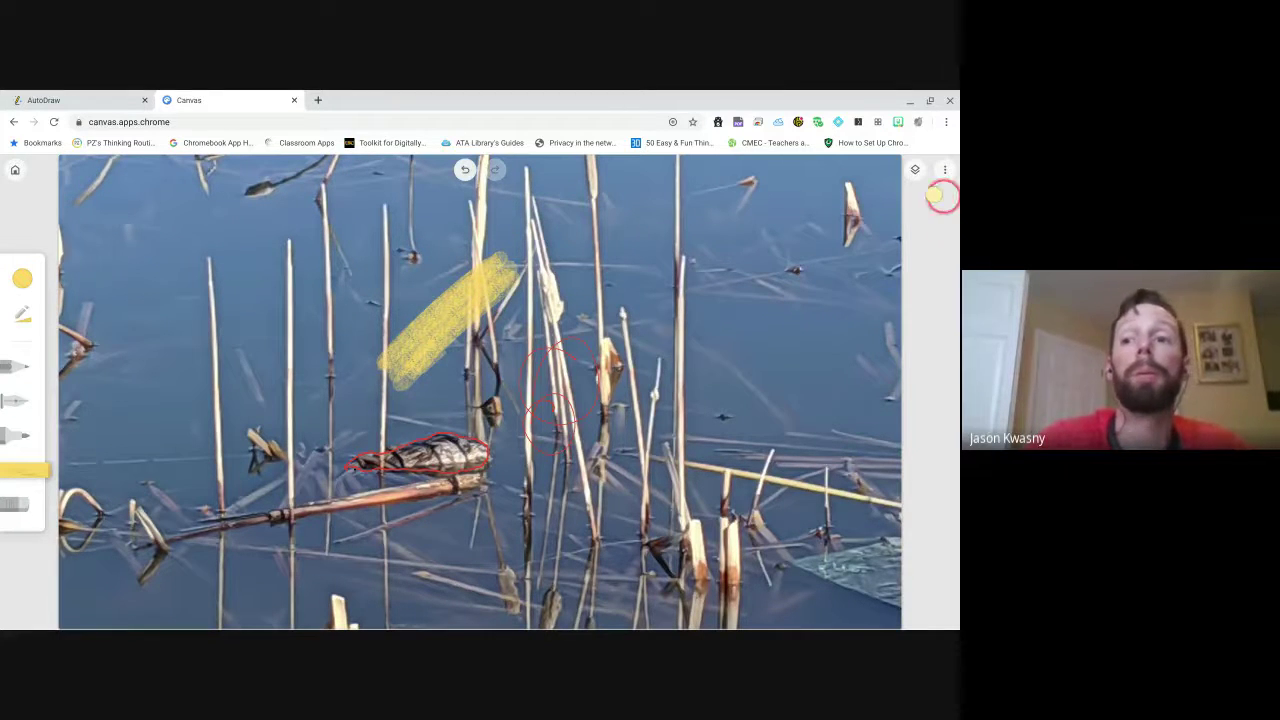
- Toggle the red outline and photo layers off and on to view the yellow chalk band on its own
left_click(913, 170)
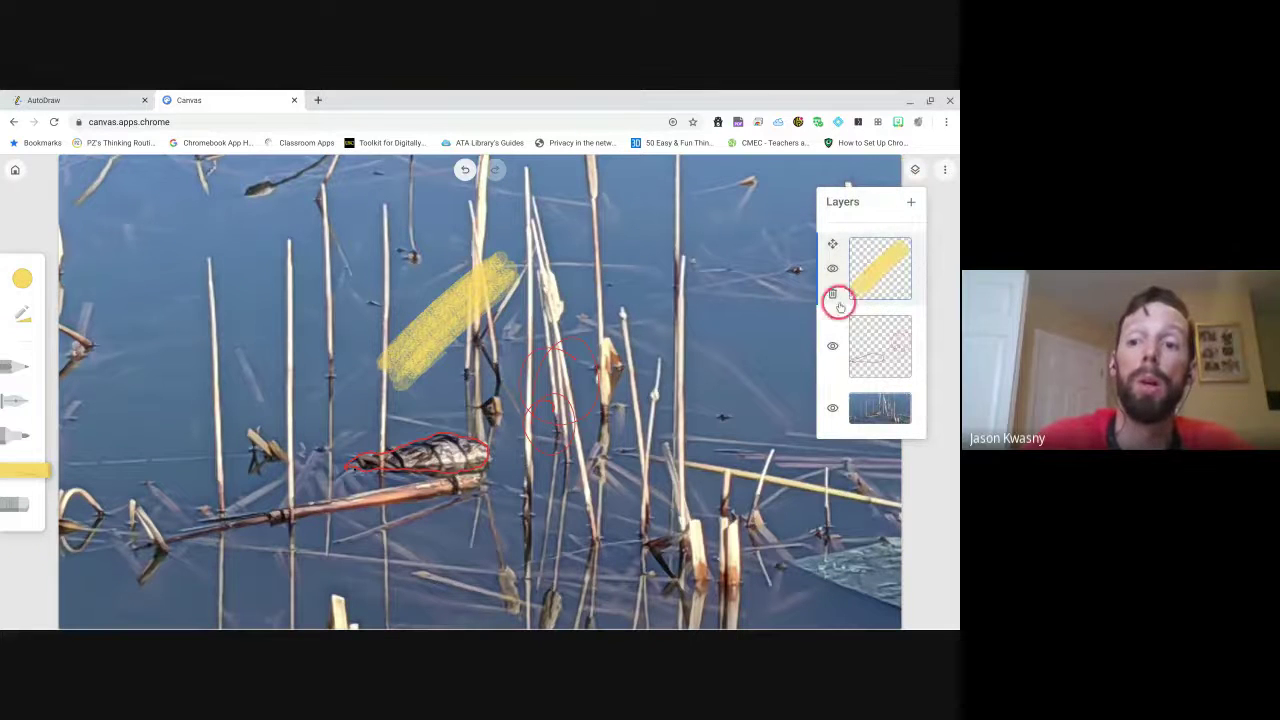
left_click(832, 345)
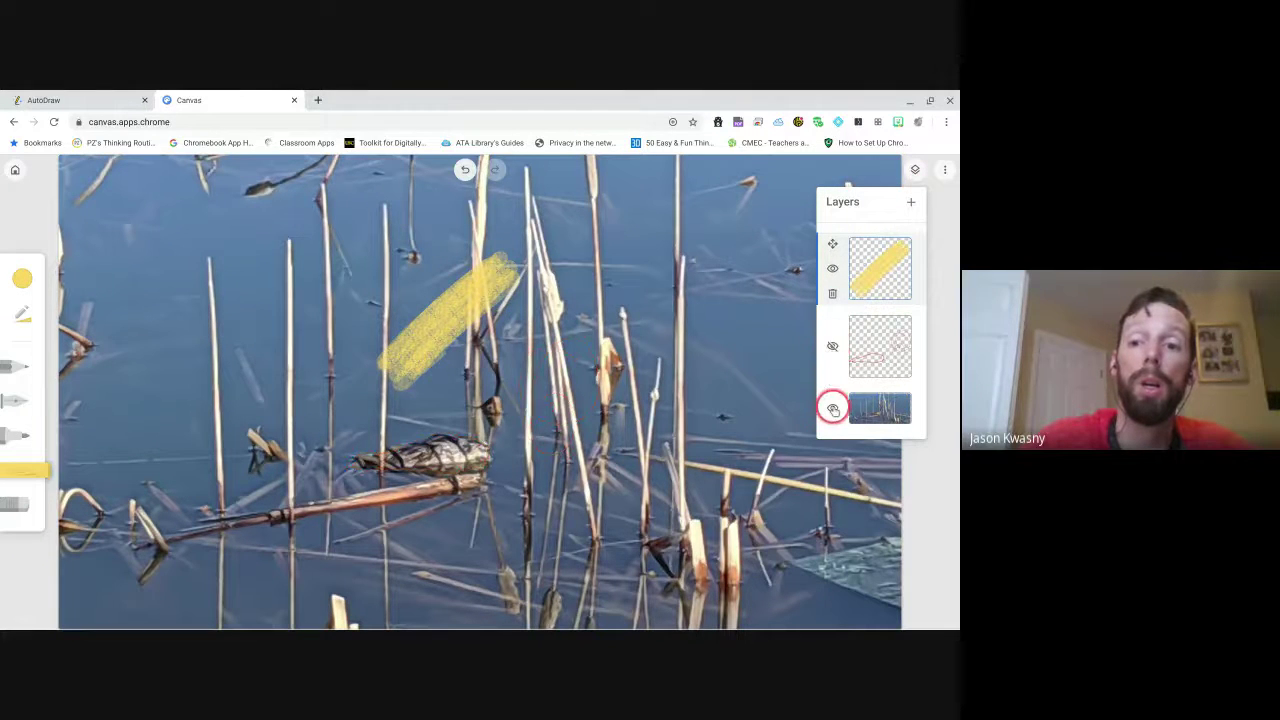
left_click(833, 408)
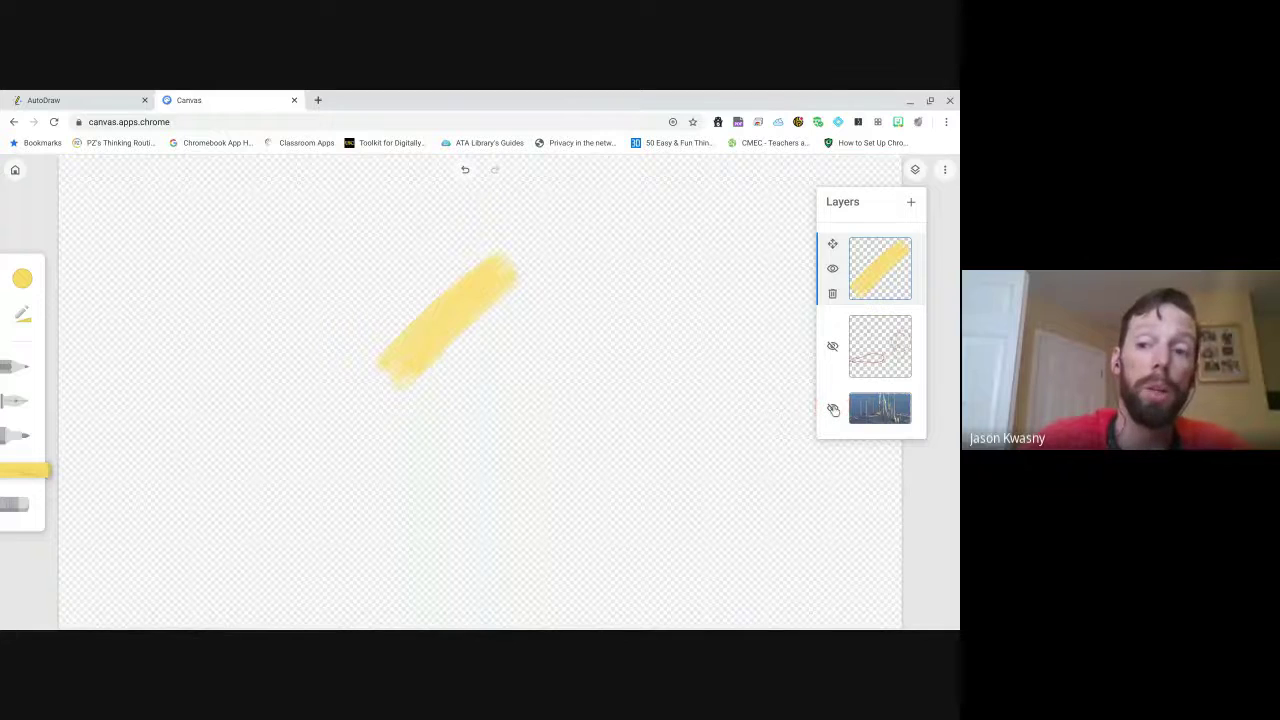
left_click(833, 408)
left_click(833, 345)
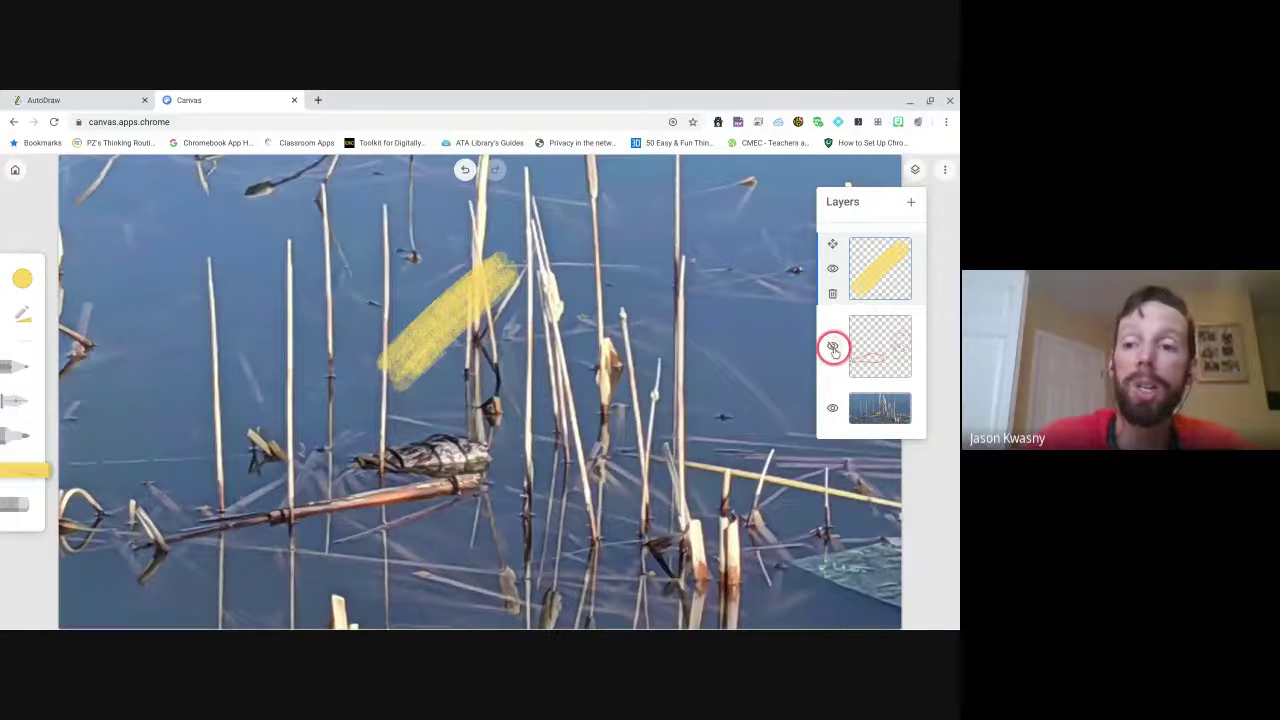
left_click(932, 230)
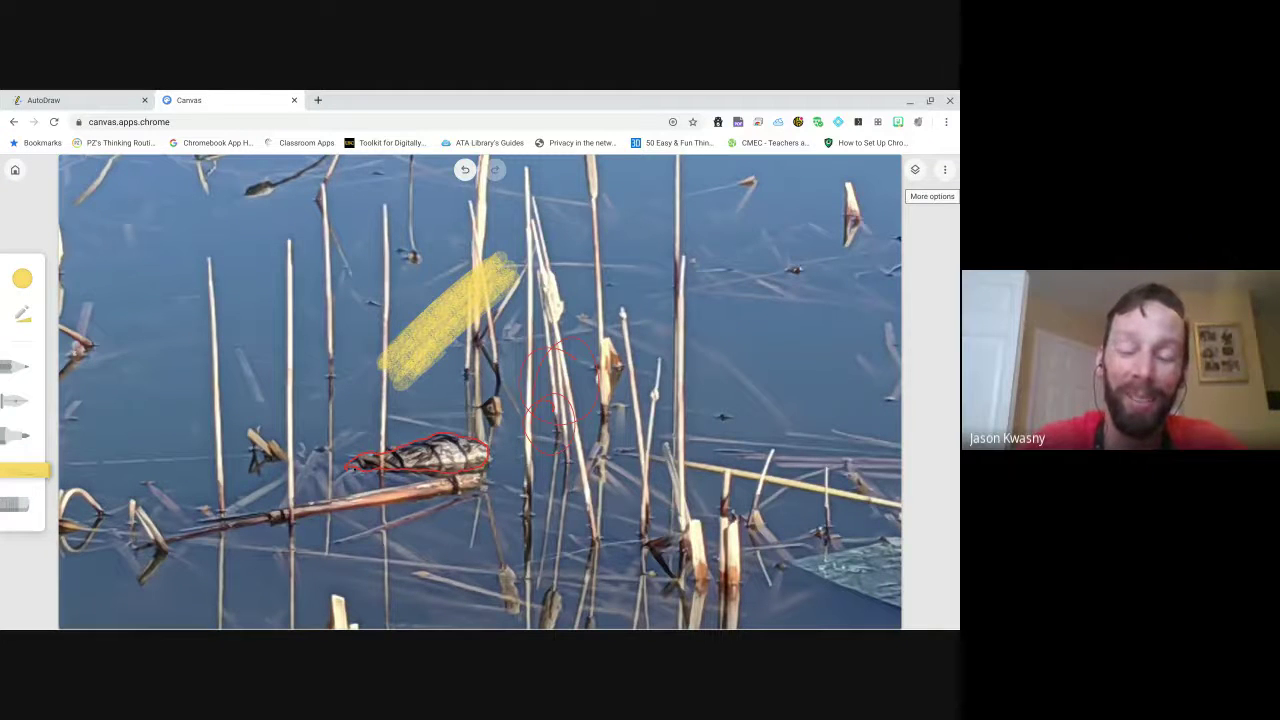
- Open the dialog for saving the drawing as an image, review its Downloads location and leave without saving
left_click(944, 172)
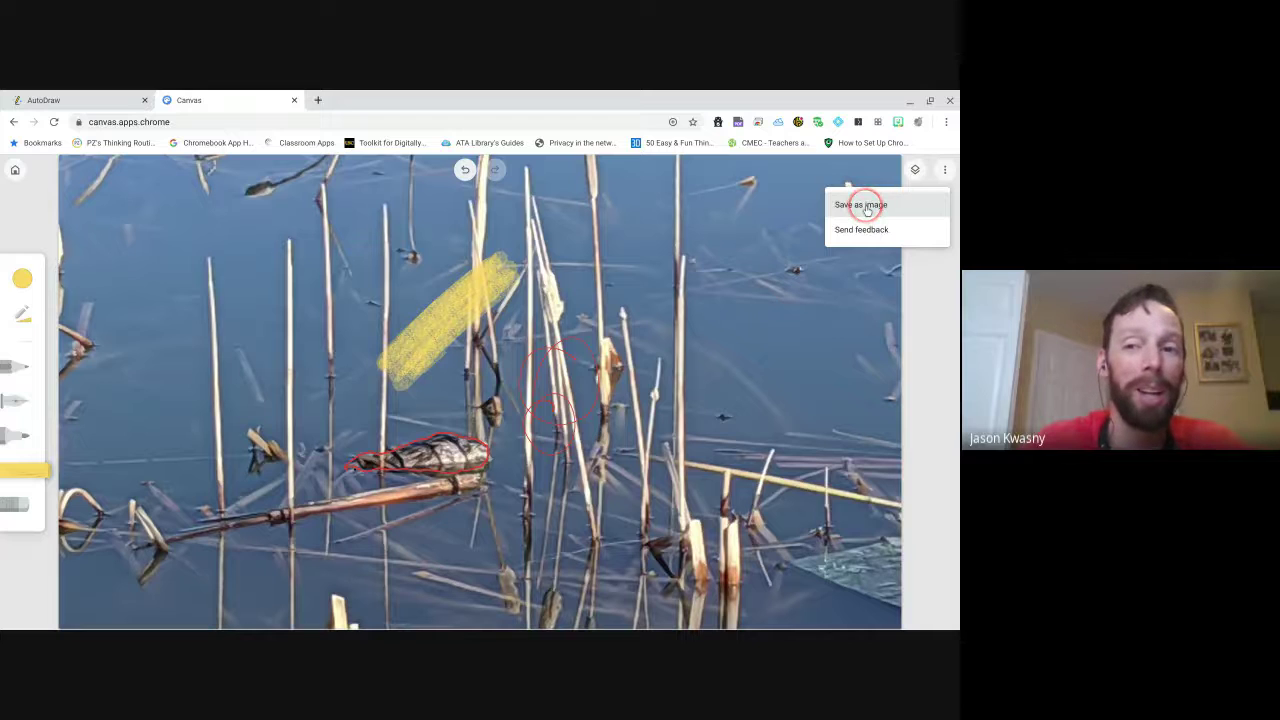
left_click(866, 207)
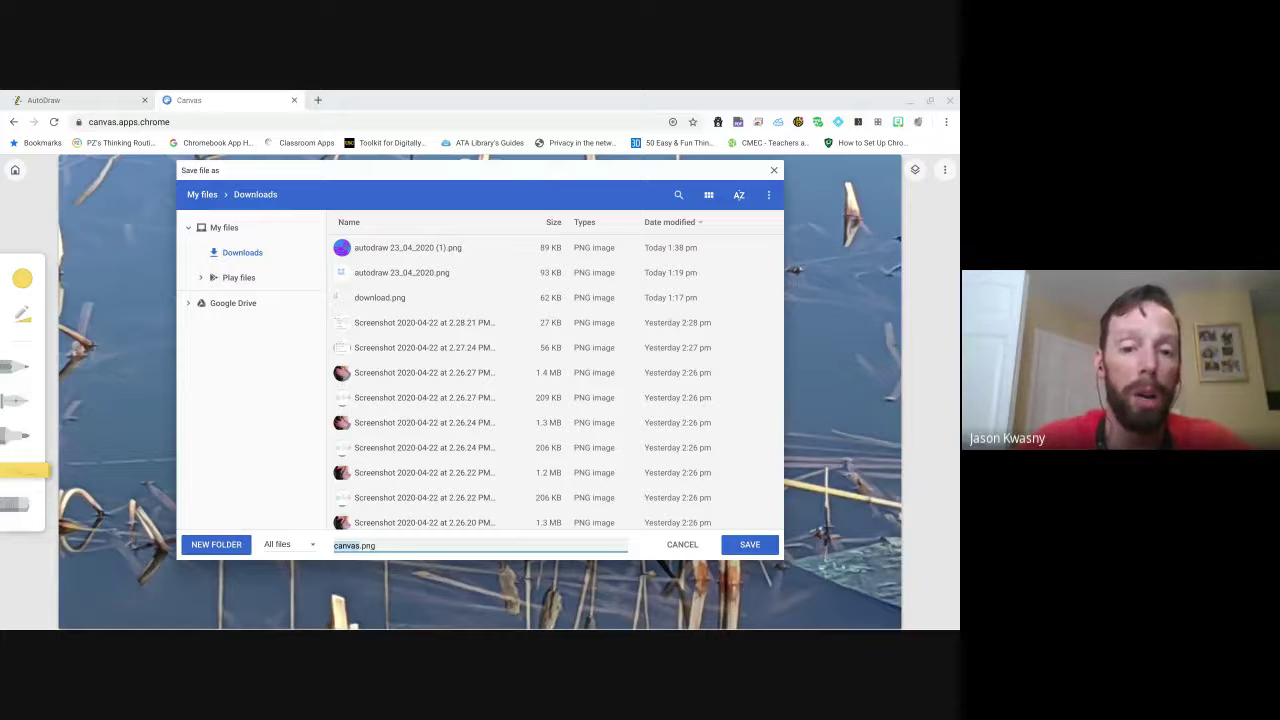
left_click(688, 549)
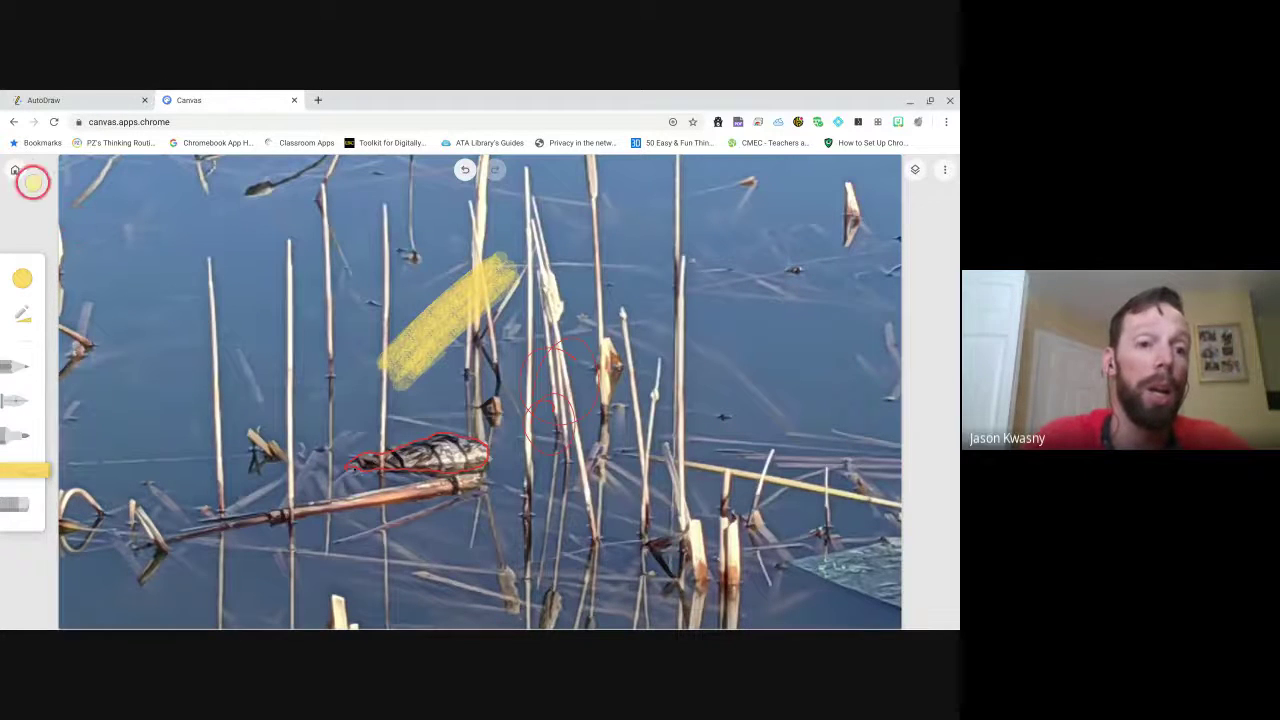
- Return to the overview of stored drawings and install Chrome Canvas as an app
left_click(16, 171)
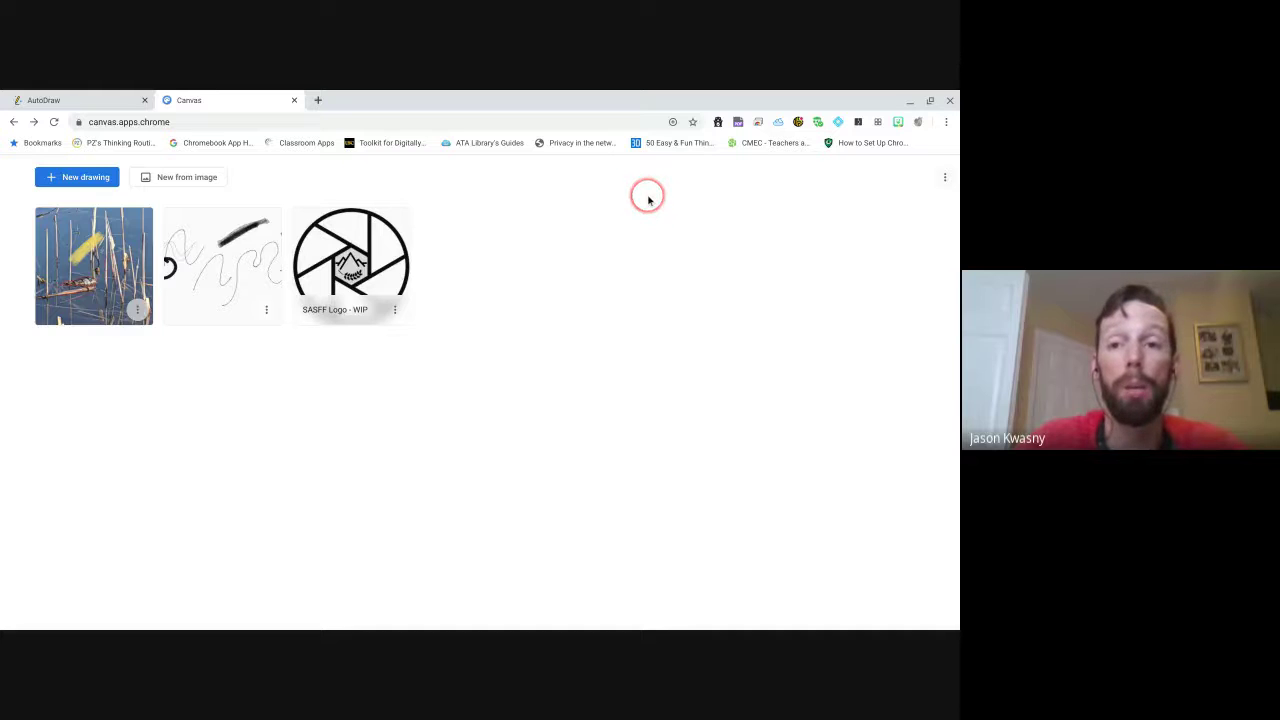
left_click(672, 121)
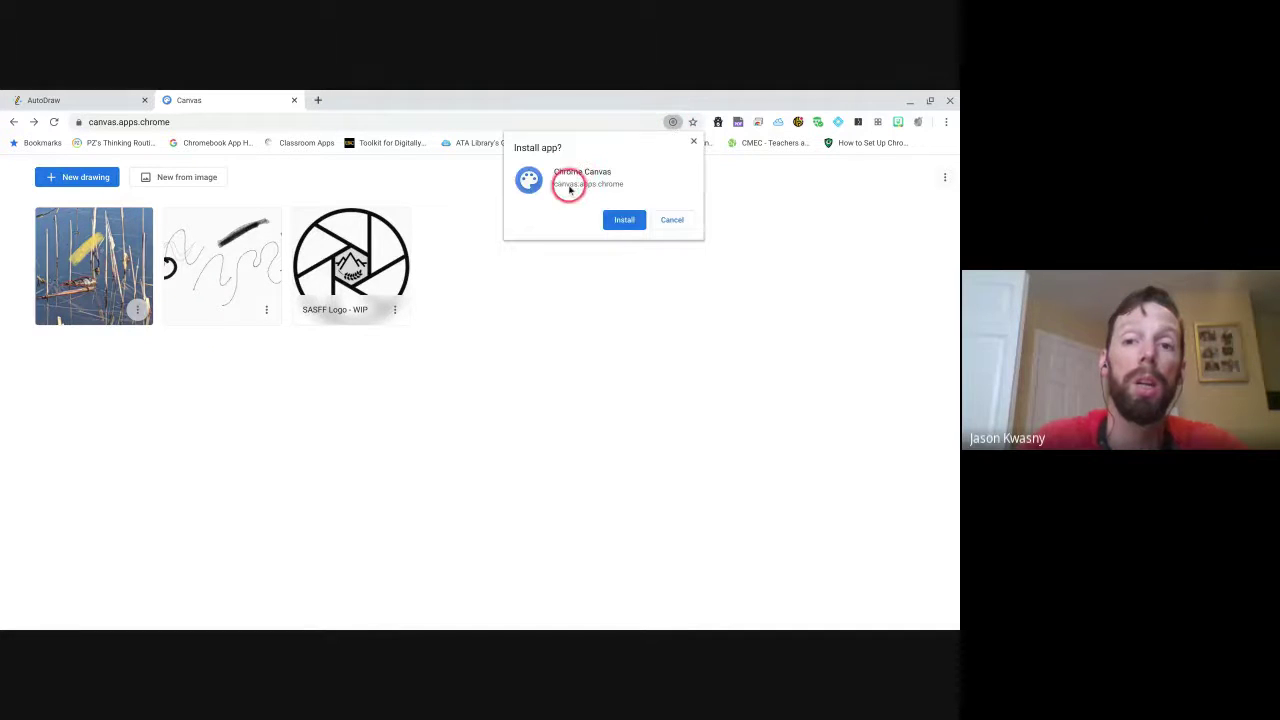
left_click(616, 221)
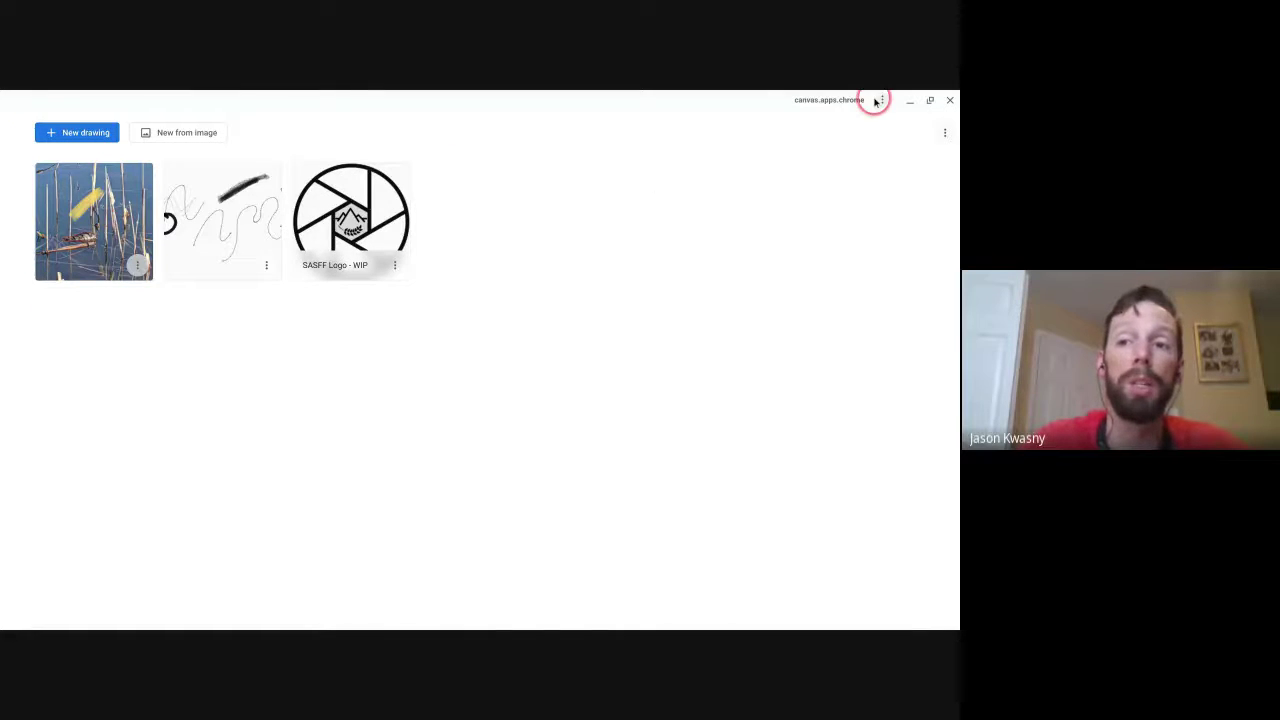
- Reduce the installed Canvas app to a floating window, reposition it and minimize the AutoDraw browser window behind it
left_click(928, 103)
left_click_drag(558, 113, 584, 136)
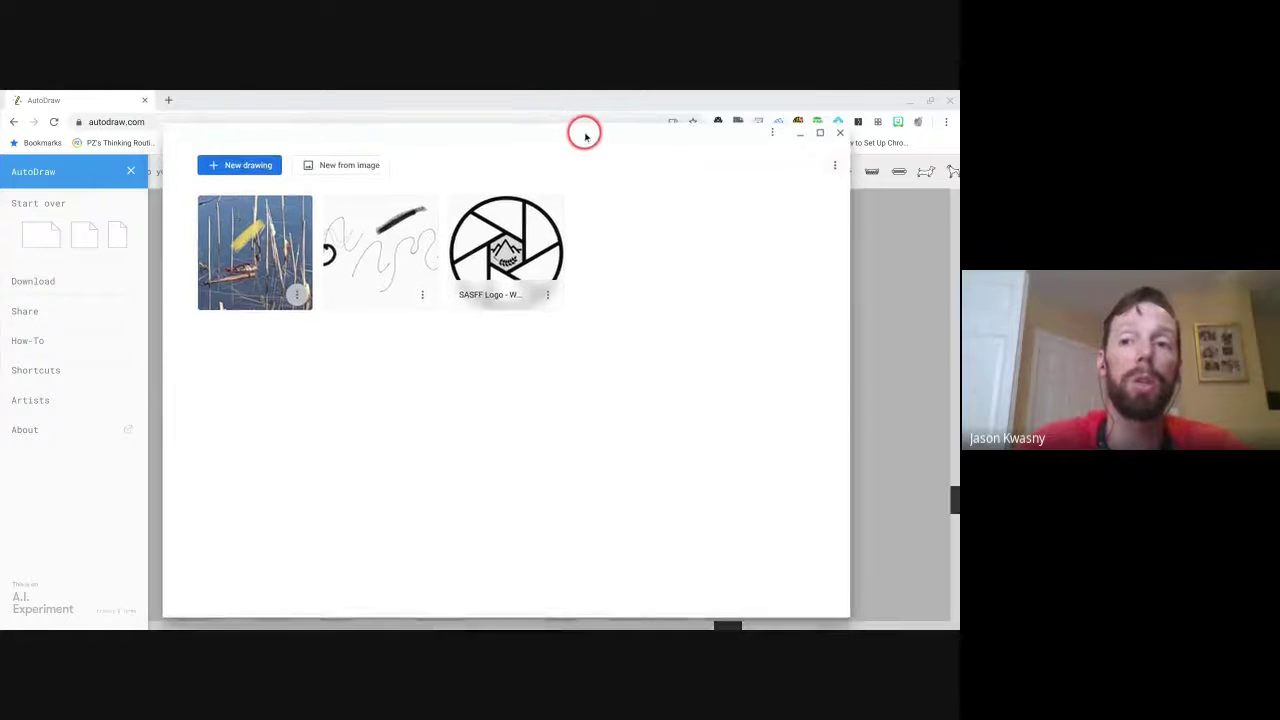
left_click(909, 103)
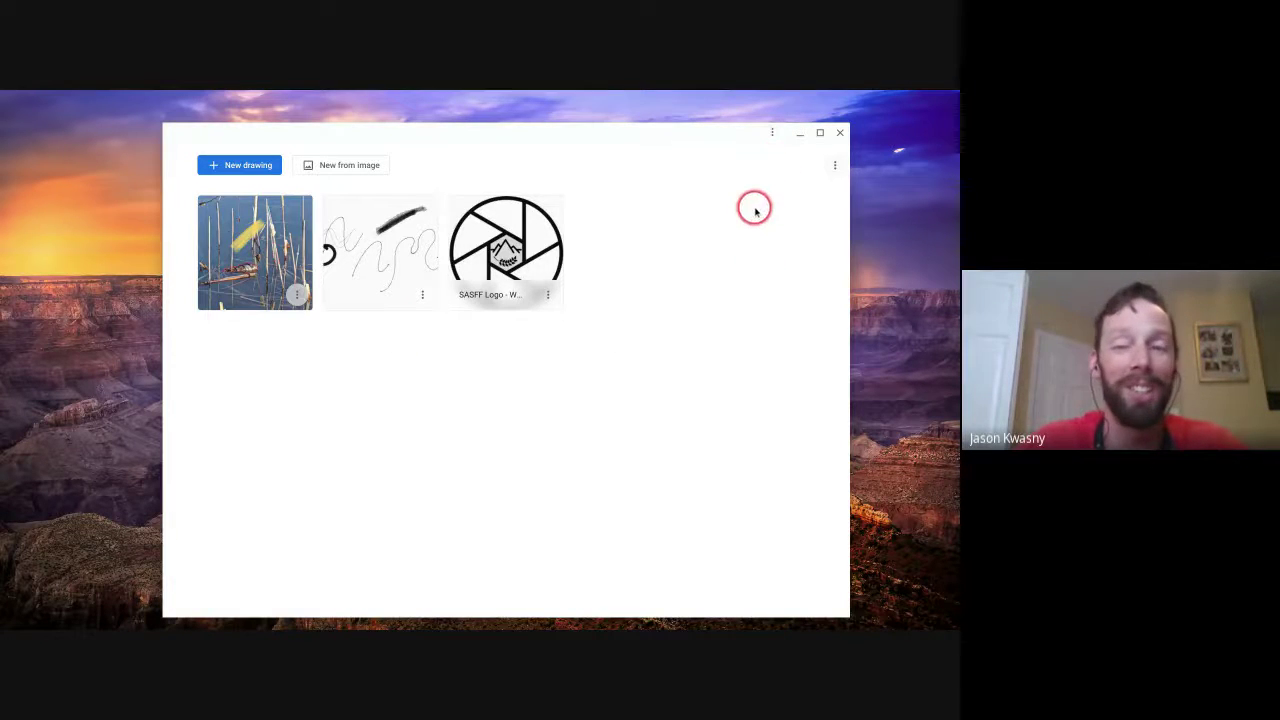
- Review the options available for the Canvas app window and close them
left_click(772, 133)
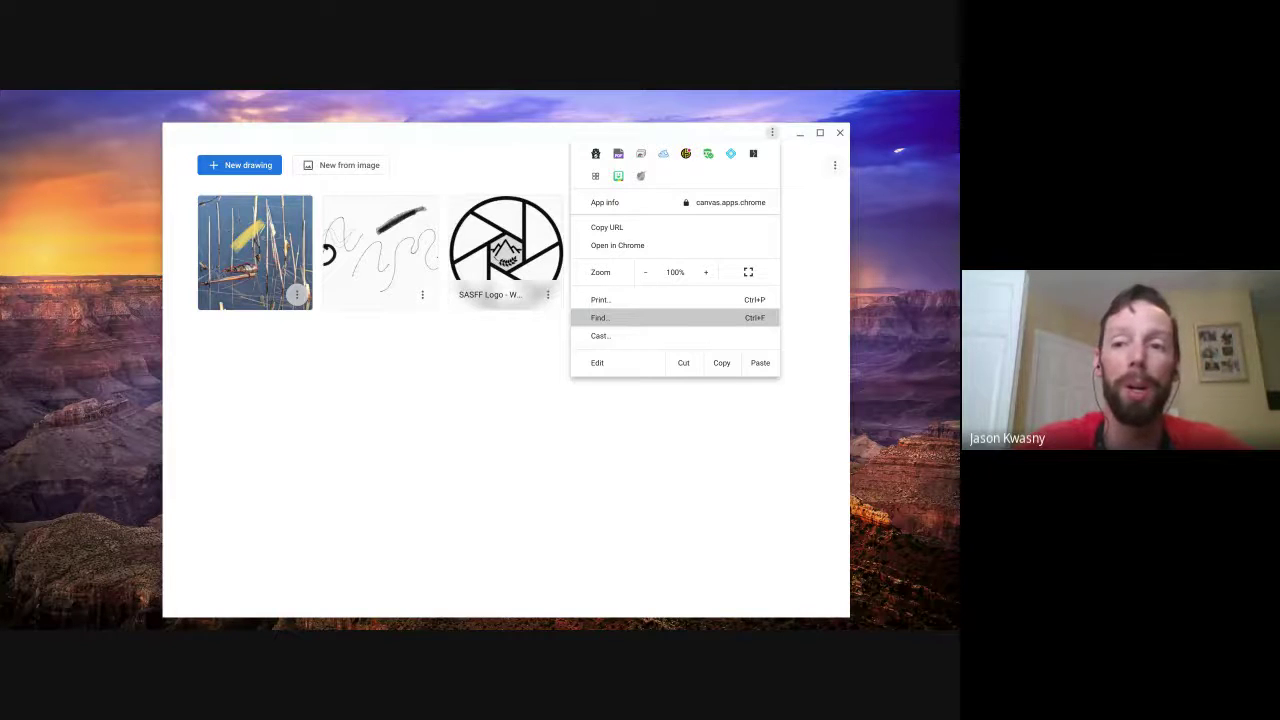
left_click(812, 271)
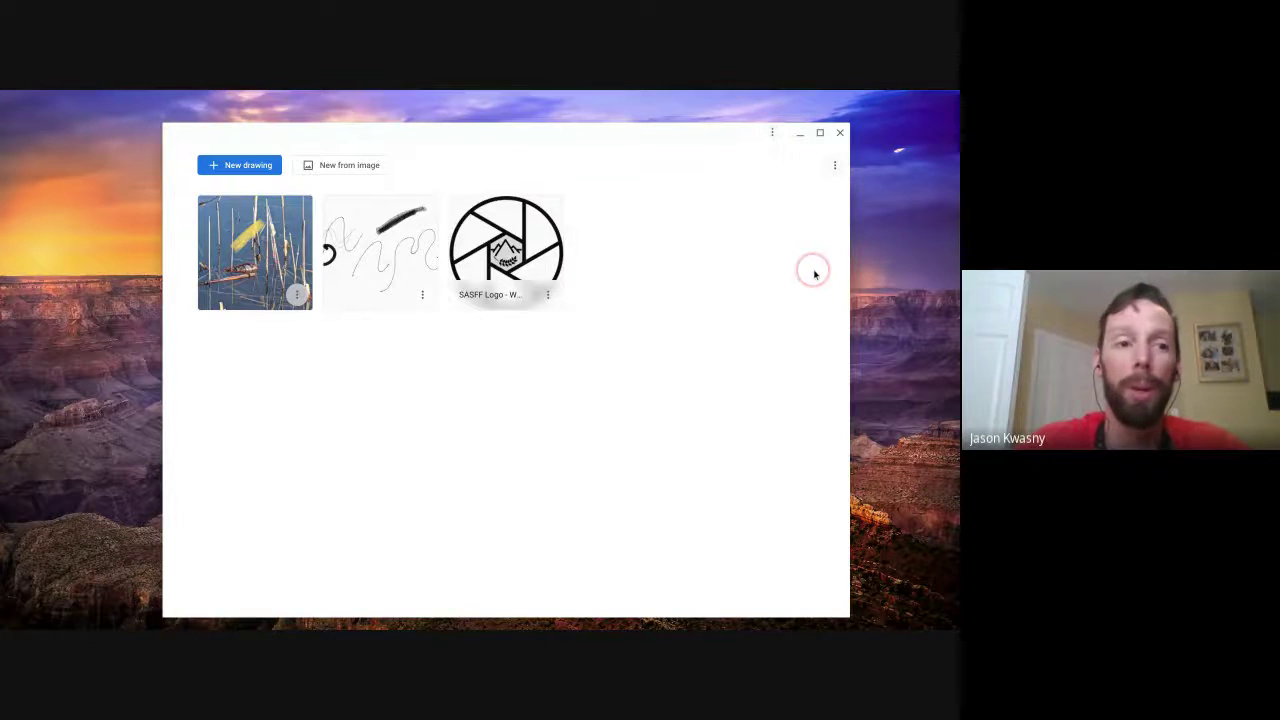